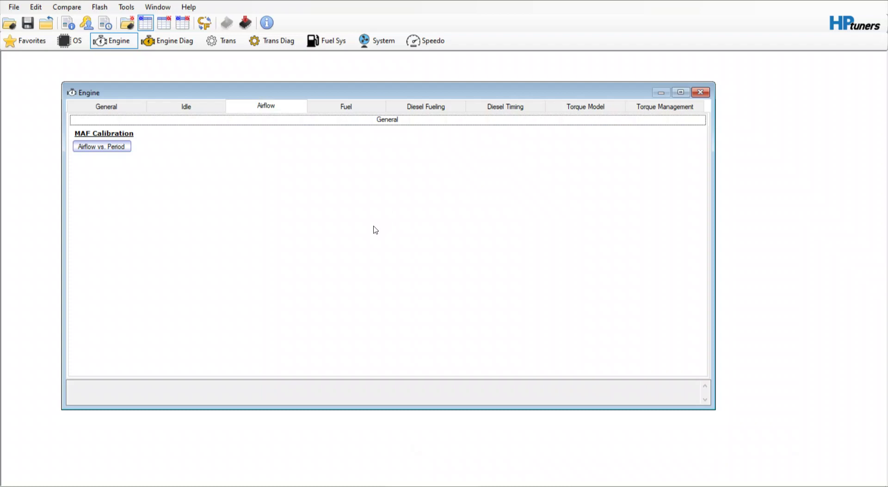
Step: Switch the Engine window to the Idle page showing the 700 rpm Low Base setpoint
{"action": "left_click", "coordinate": [115, 106]}
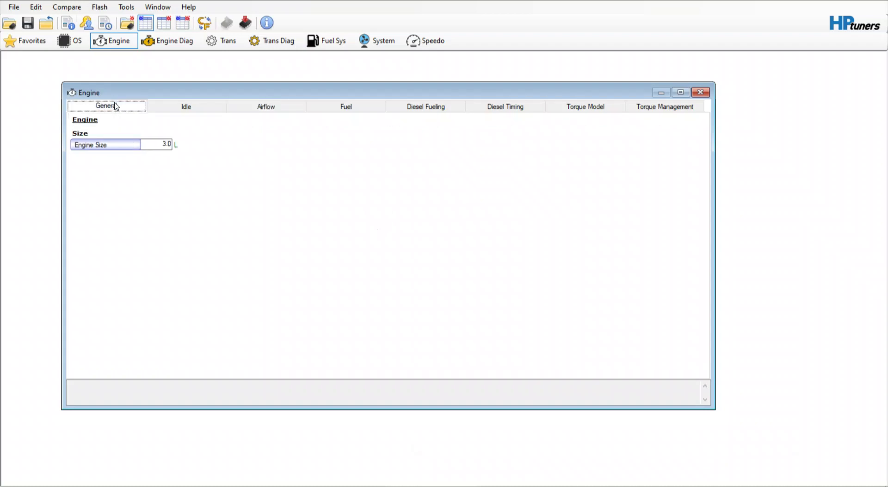
{"action": "left_click", "coordinate": [176, 108]}
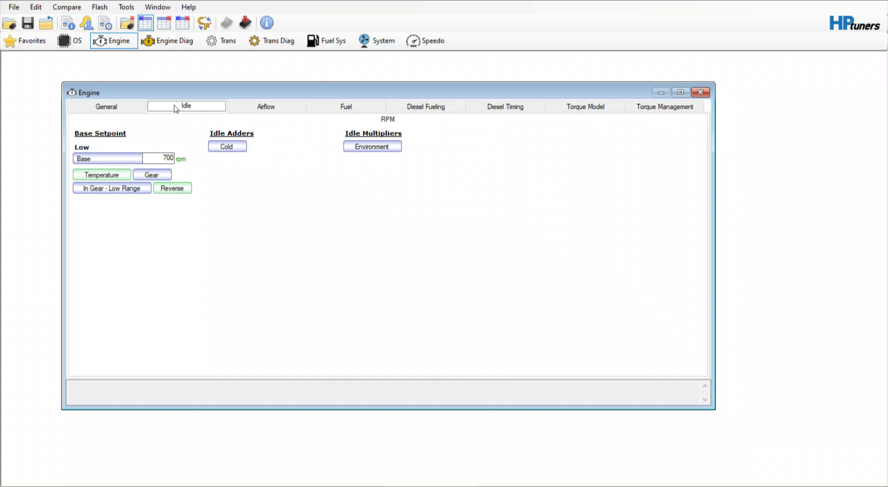
Step: Open the Low Idle Setpoint (Temp Based) table, enlarge it, and compare against stock values
{"action": "left_click", "coordinate": [113, 178]}
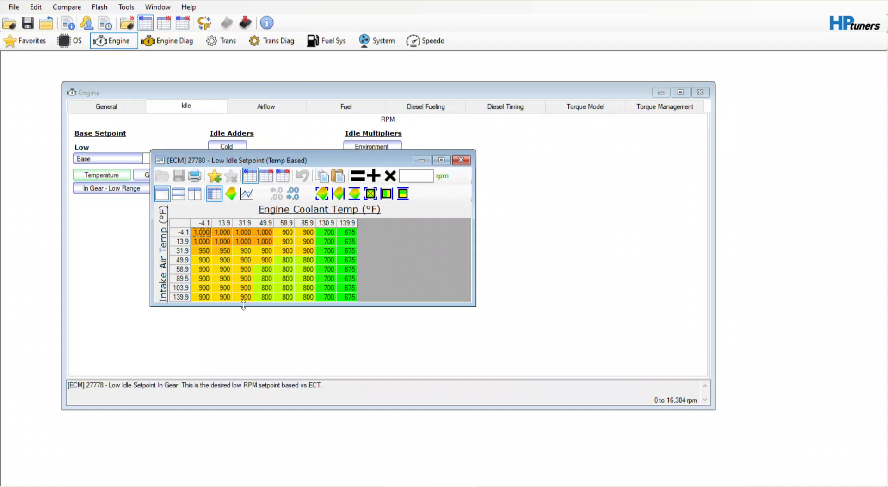
{"action": "left_click_drag", "start_coordinate": [244, 307], "coordinate": [244, 325]}
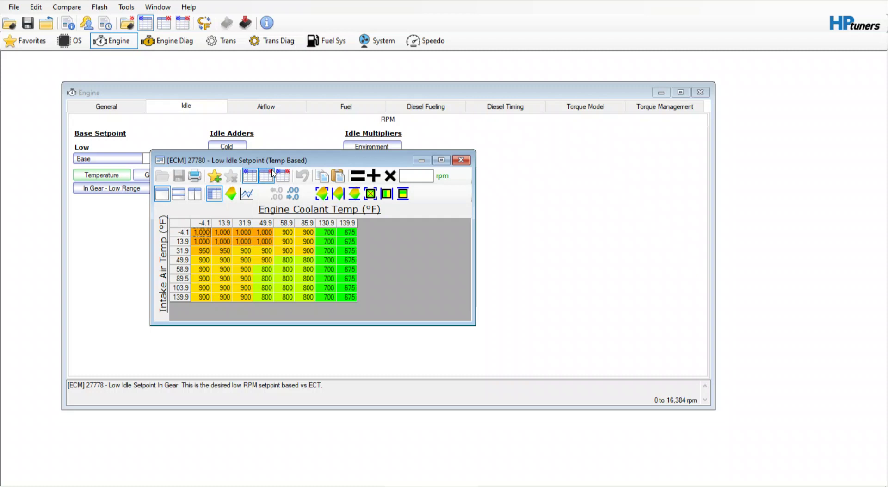
{"action": "left_click", "coordinate": [271, 175]}
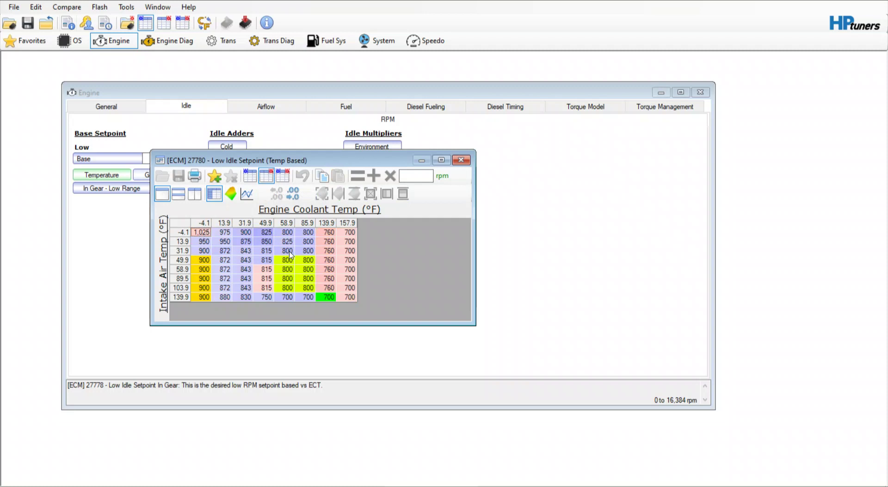
{"action": "left_click", "coordinate": [253, 181]}
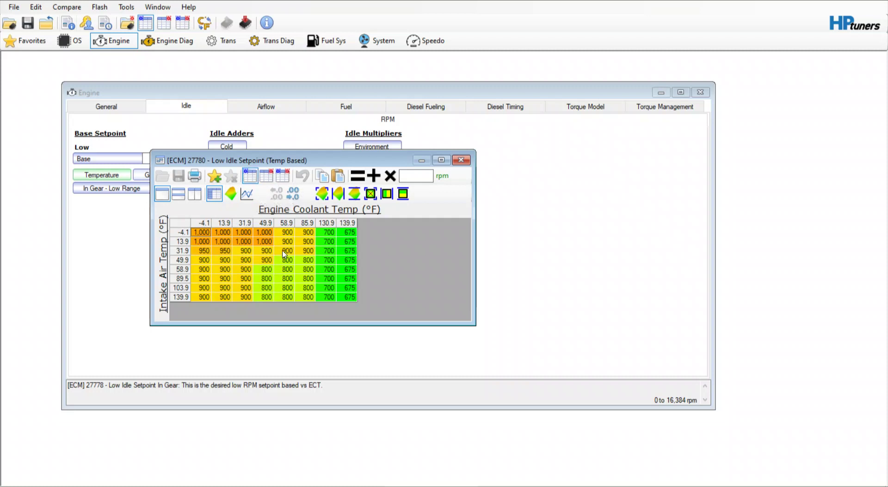
Step: Trial-smooth the whole table with the 3D chart shown, then undo the smoothing
{"action": "left_click", "coordinate": [188, 226]}
{"action": "left_click", "coordinate": [320, 196]}
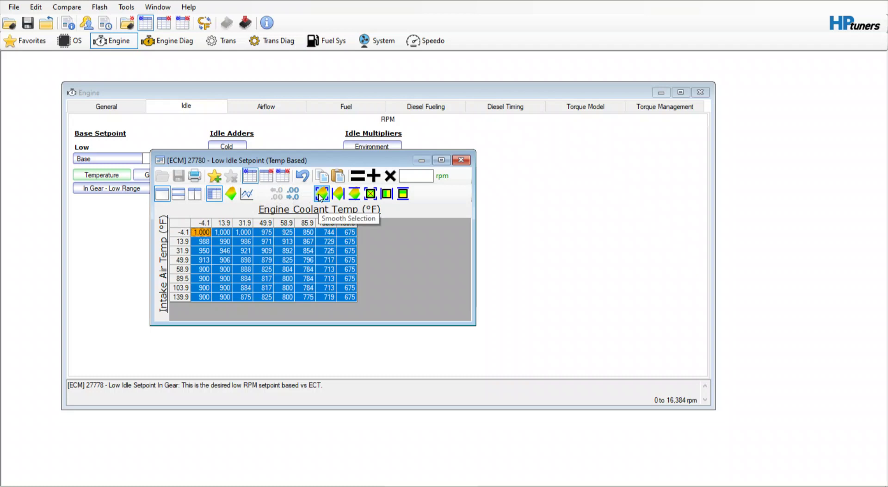
{"action": "left_click", "coordinate": [320, 196]}
{"action": "left_click", "coordinate": [321, 197]}
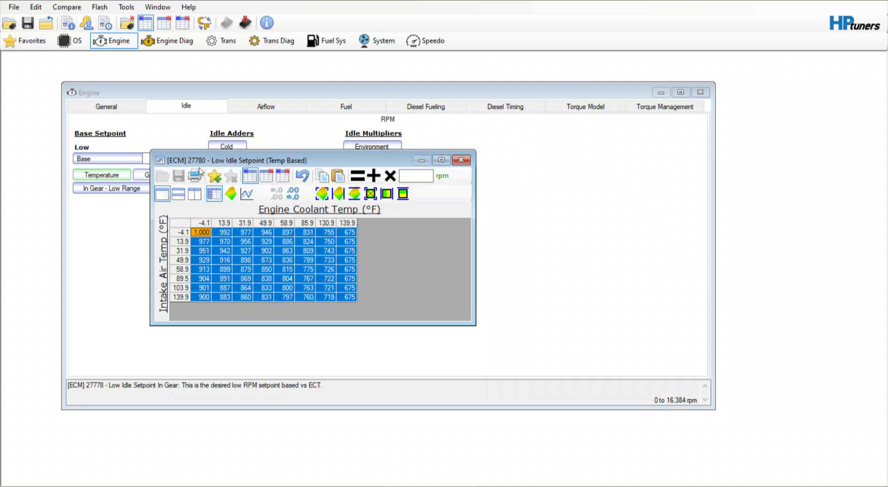
{"action": "left_click", "coordinate": [215, 188]}
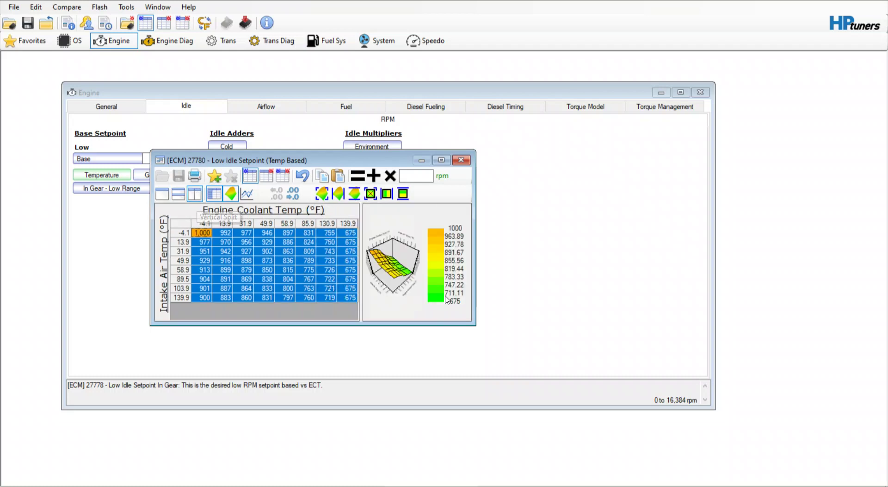
{"action": "left_click_drag", "start_coordinate": [470, 324], "coordinate": [735, 402]}
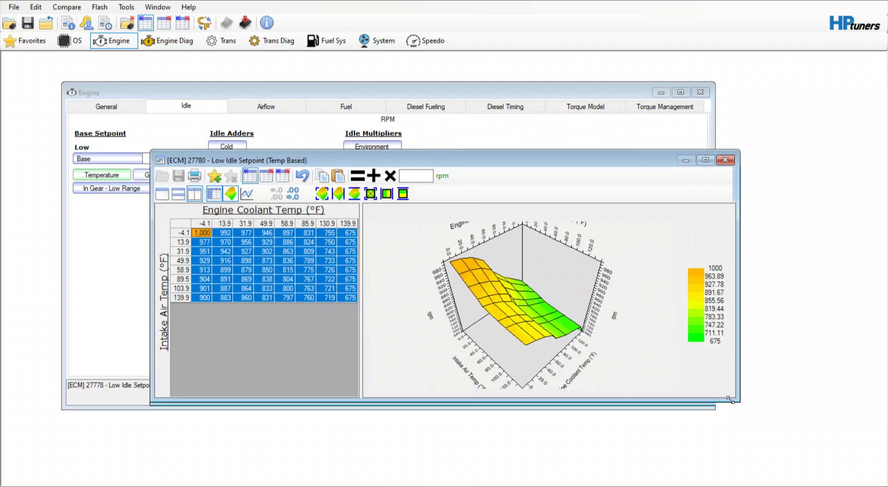
{"action": "left_click", "coordinate": [319, 194]}
{"action": "left_click", "coordinate": [318, 194]}
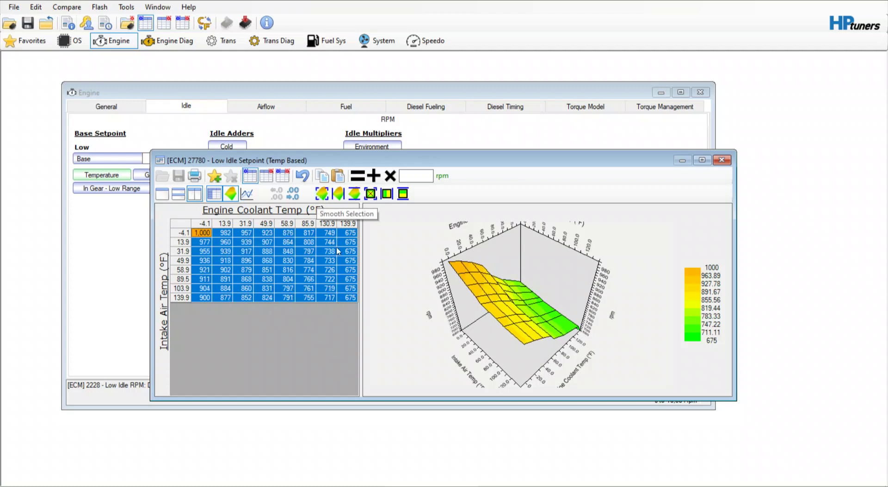
{"action": "left_click", "coordinate": [309, 269]}
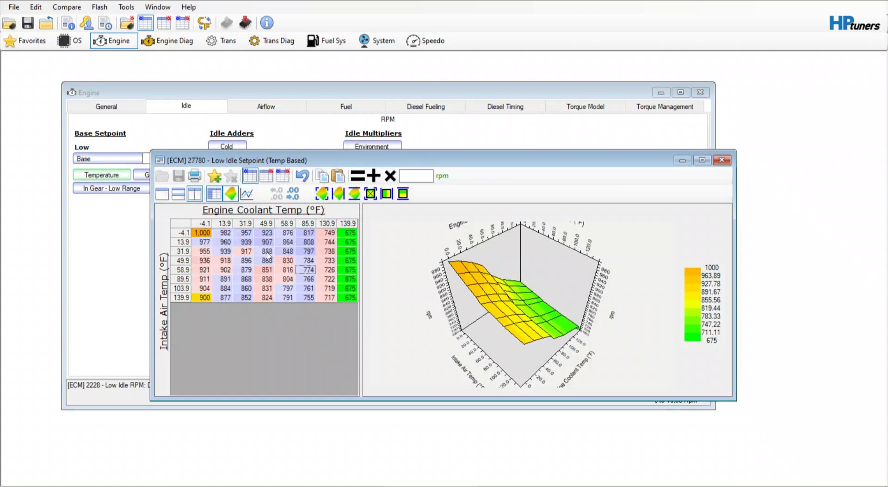
{"action": "left_click", "coordinate": [305, 179]}
{"action": "left_click", "coordinate": [305, 179]}
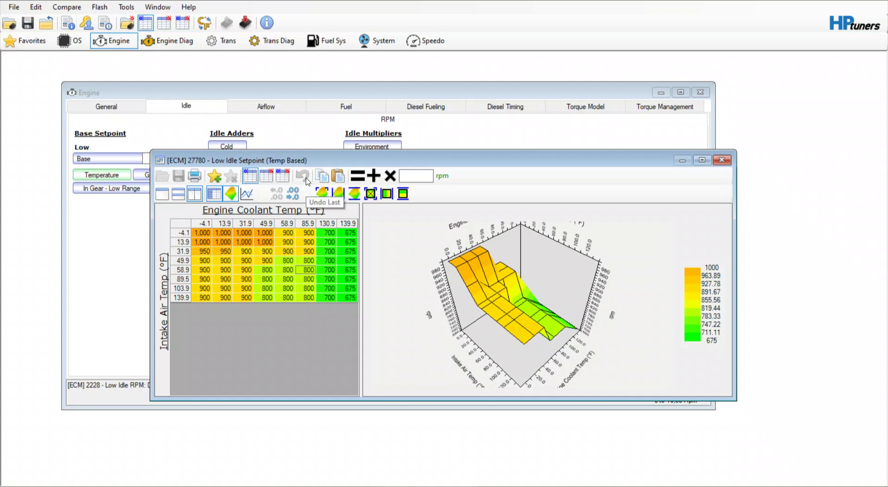
Step: Review the stock values around the 1,000 rpm cell, then return to the tune's values
{"action": "left_click", "coordinate": [222, 241]}
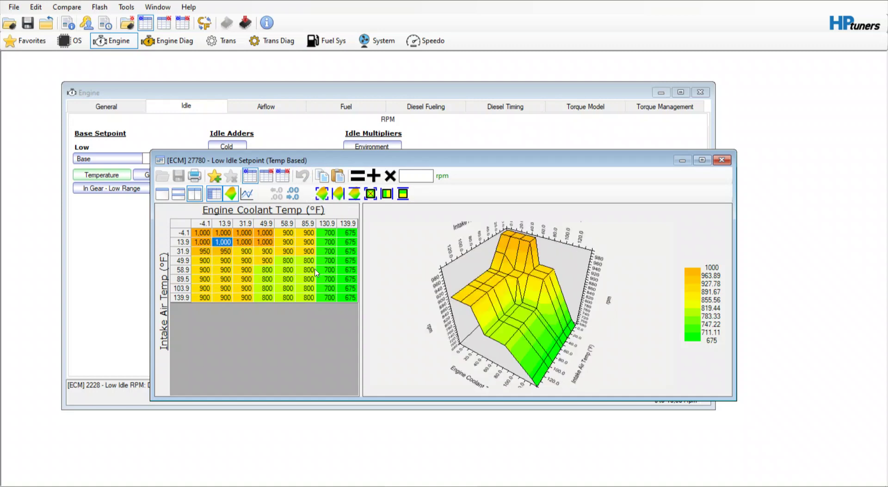
{"action": "left_click", "coordinate": [267, 181]}
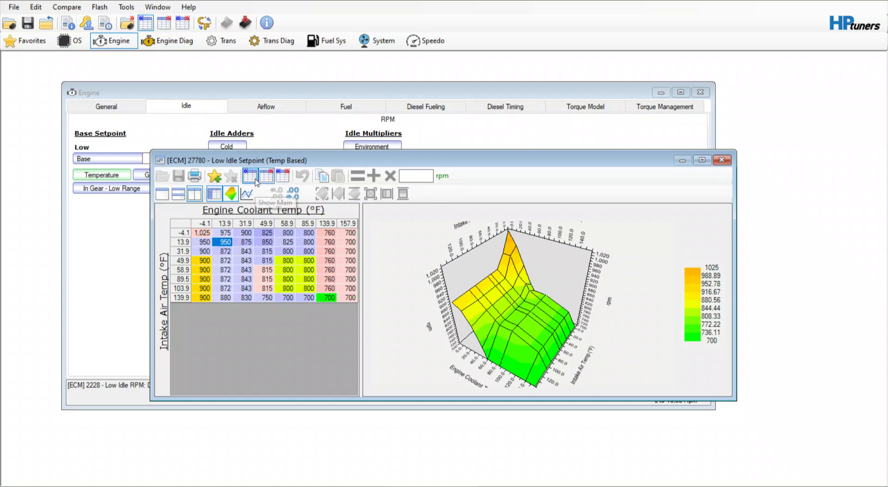
{"action": "key", "text": "Down"}
{"action": "key", "text": "Down"}
{"action": "key", "text": "Down"}
{"action": "key", "text": "Down"}
{"action": "key", "text": "Down"}
{"action": "key", "text": "Left"}
{"action": "key", "text": "Down"}
{"action": "key", "text": "Right"}
{"action": "key", "text": "Right"}
{"action": "left_click", "coordinate": [250, 175]}
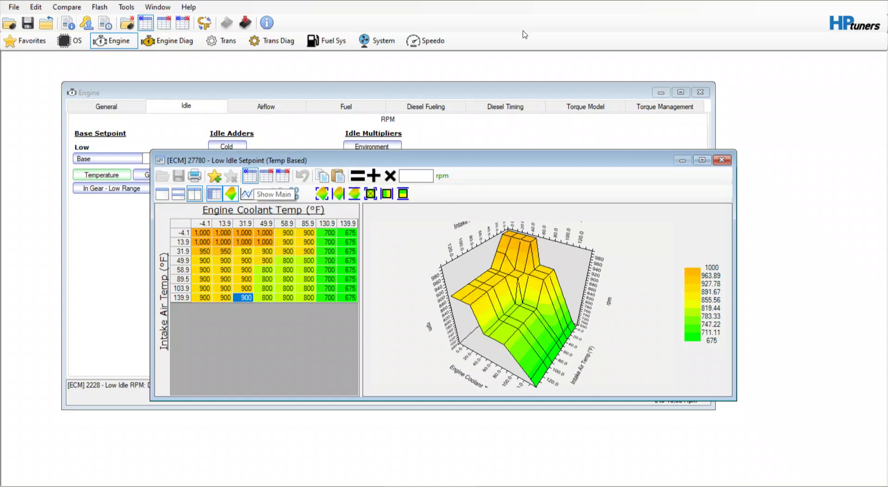
Step: Close the Temp Based table, compare the Reverse low idle setpoint against stock, and close it
{"action": "left_click", "coordinate": [723, 160]}
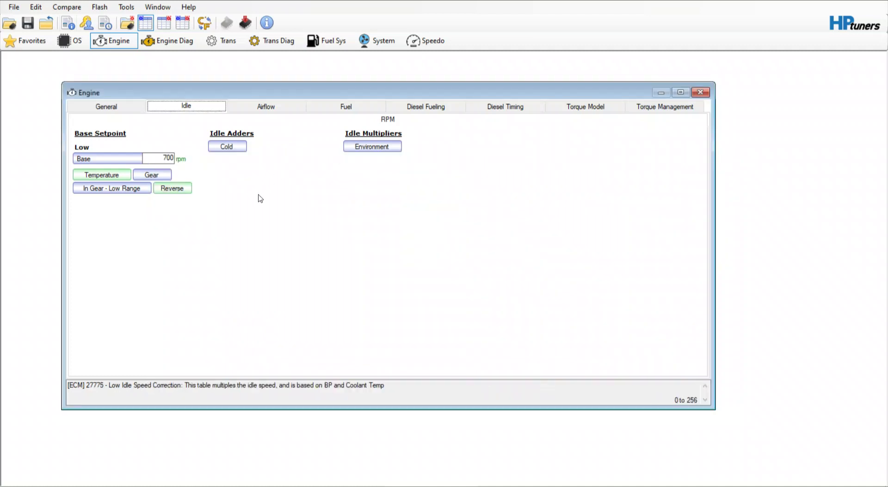
{"action": "left_click", "coordinate": [177, 191]}
{"action": "left_click", "coordinate": [195, 154]}
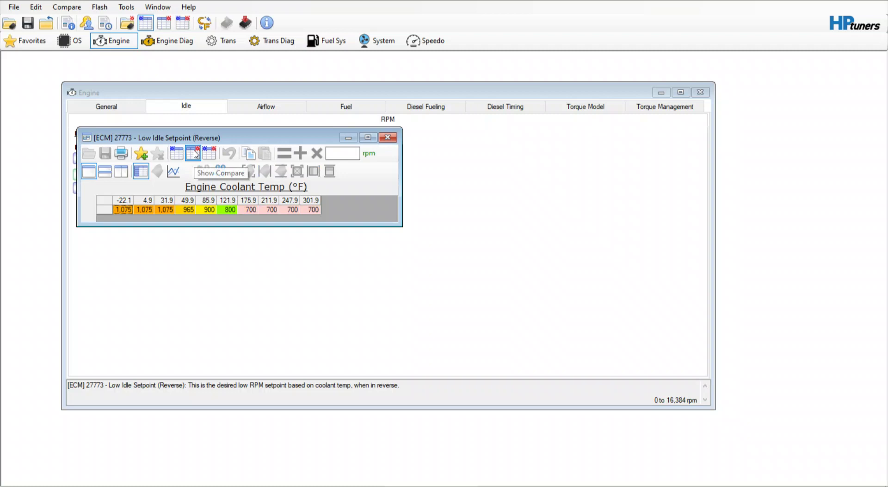
{"action": "left_click", "coordinate": [175, 157]}
{"action": "left_click", "coordinate": [194, 154]}
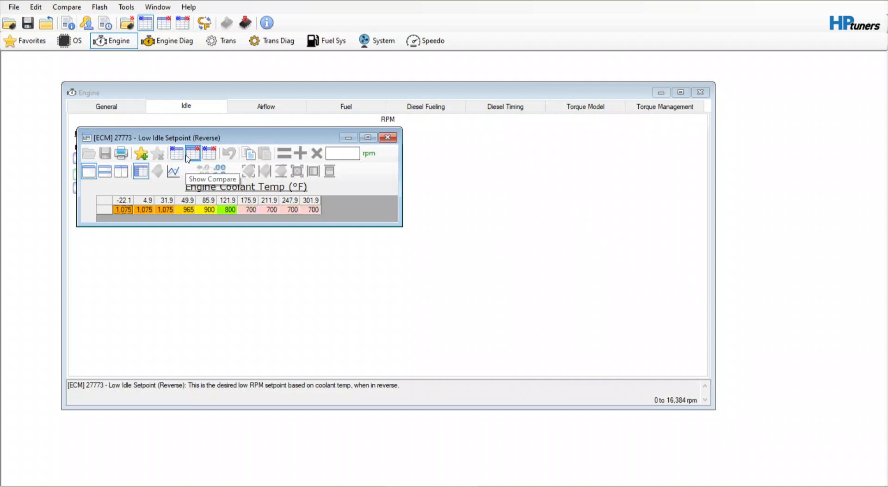
{"action": "left_click", "coordinate": [176, 155]}
{"action": "left_click", "coordinate": [197, 155]}
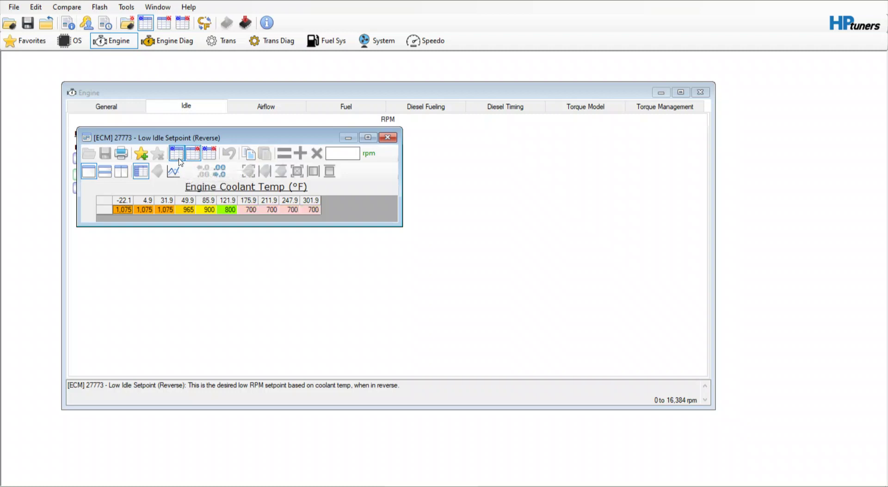
{"action": "left_click", "coordinate": [176, 156]}
{"action": "left_click", "coordinate": [388, 137]}
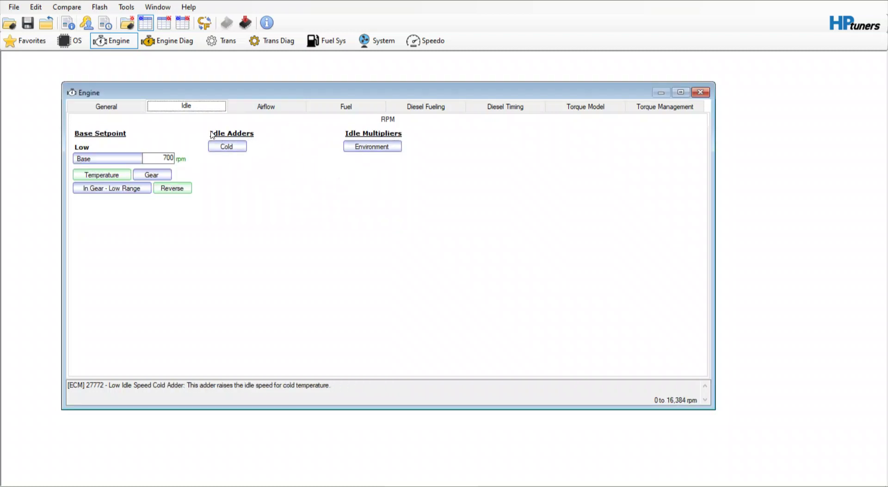
Step: Open the Low Idle Speed Cold Adder's coolant temperature axis and change the first breakpoint to 20
{"action": "left_click", "coordinate": [221, 147]}
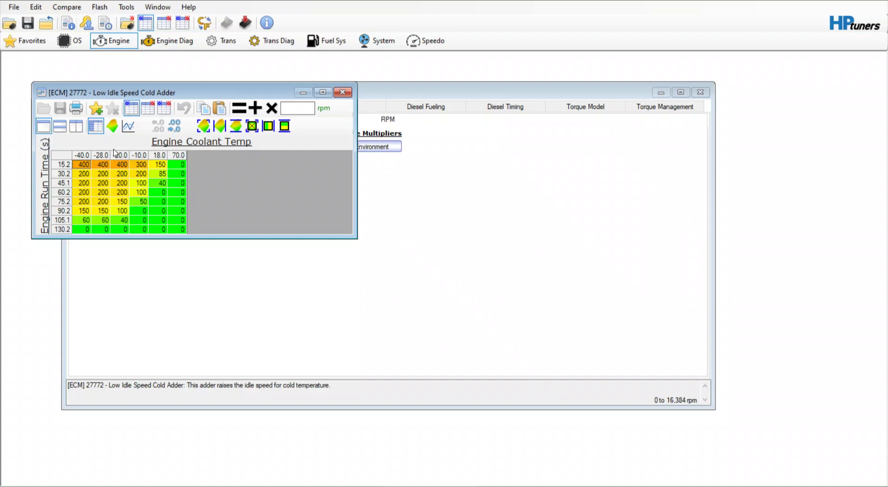
{"action": "left_click", "coordinate": [183, 143]}
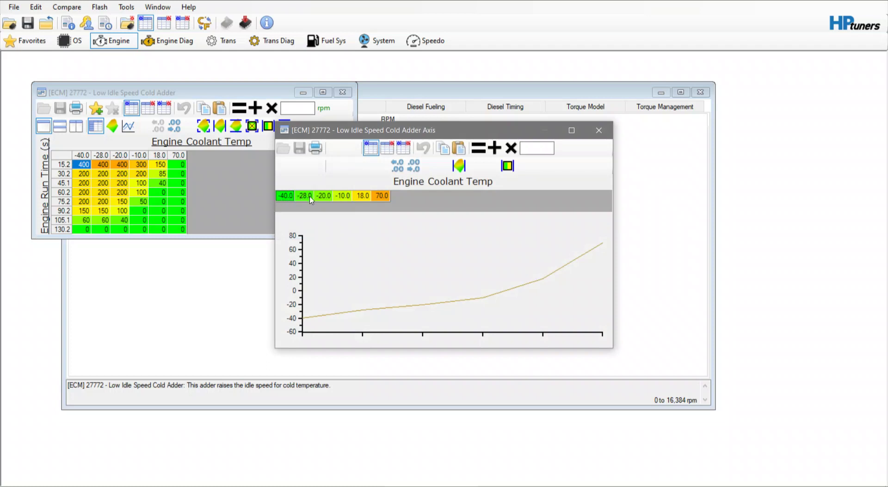
{"action": "left_click", "coordinate": [310, 196]}
{"action": "type", "text": "20"}
{"action": "key", "text": "Return"}
Step: Set the second coolant temperature breakpoint to -20
{"action": "left_click", "coordinate": [329, 198]}
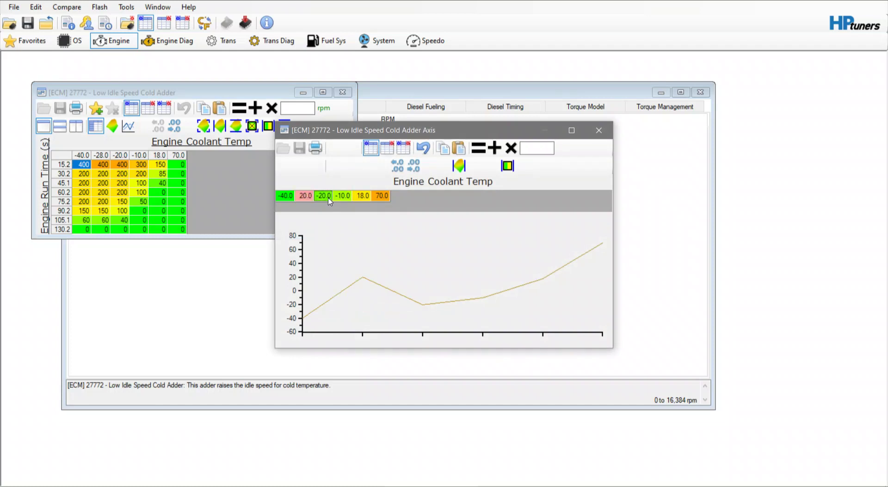
{"action": "left_click", "coordinate": [301, 197]}
{"action": "double_click", "coordinate": [302, 197]}
{"action": "type", "text": "0"}
{"action": "key", "text": "Return"}
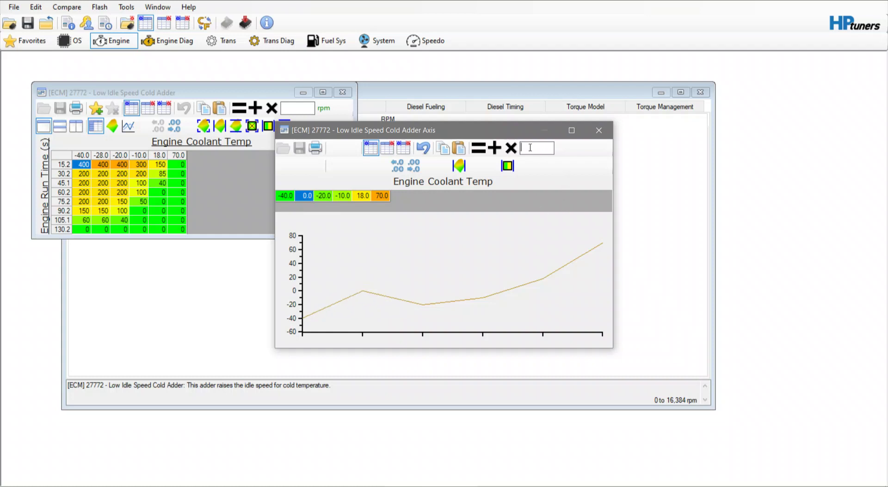
{"action": "type", "text": "-20"}
{"action": "left_click", "coordinate": [478, 148]}
Step: Set the third coolant temperature breakpoint to 0.0
{"action": "left_click", "coordinate": [343, 195]}
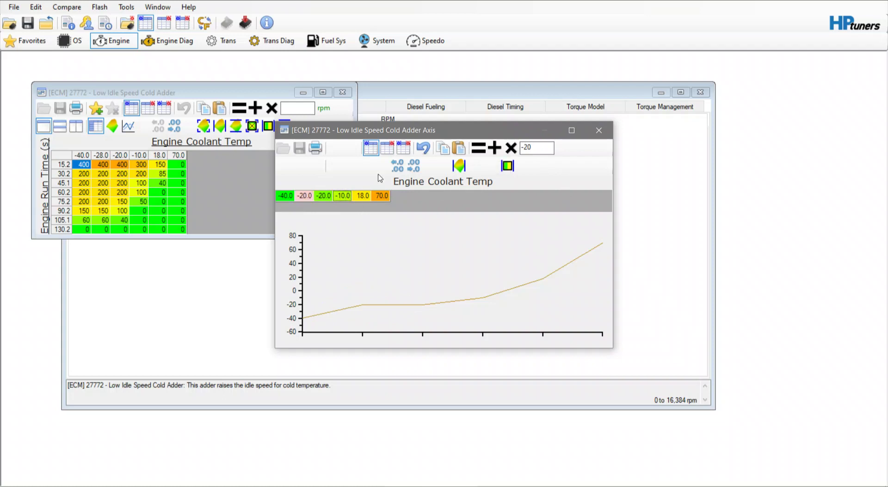
{"action": "left_click", "coordinate": [329, 198]}
{"action": "left_click_drag", "start_coordinate": [544, 149], "coordinate": [461, 155]}
{"action": "type", "text": "0"}
{"action": "left_click", "coordinate": [329, 200]}
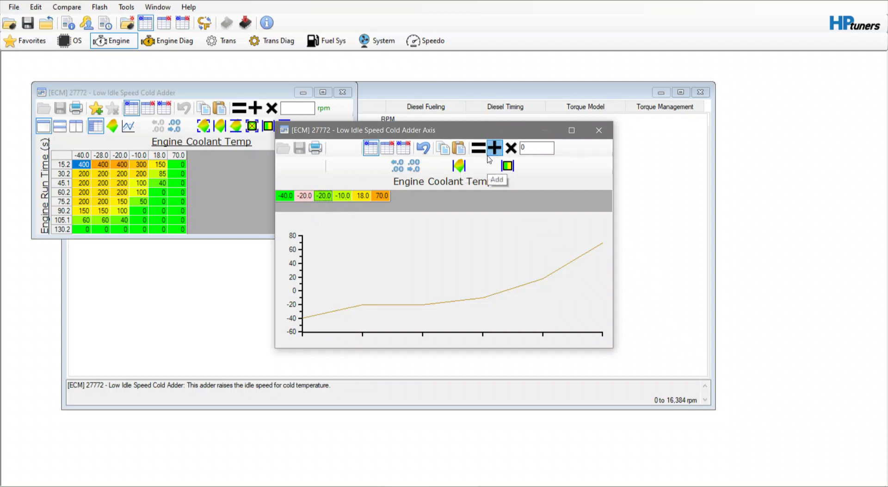
{"action": "left_click", "coordinate": [480, 148]}
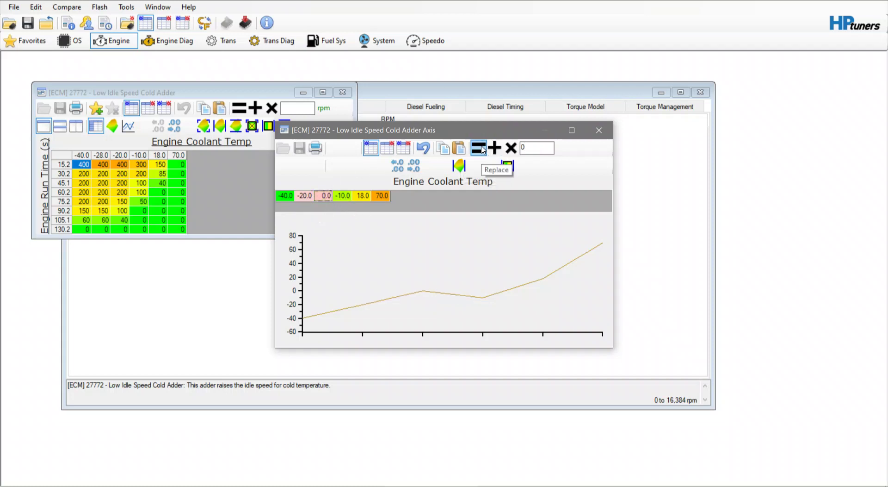
Step: Enter 15.0 and 40.0 for the fourth and fifth breakpoints
{"action": "left_click", "coordinate": [343, 196]}
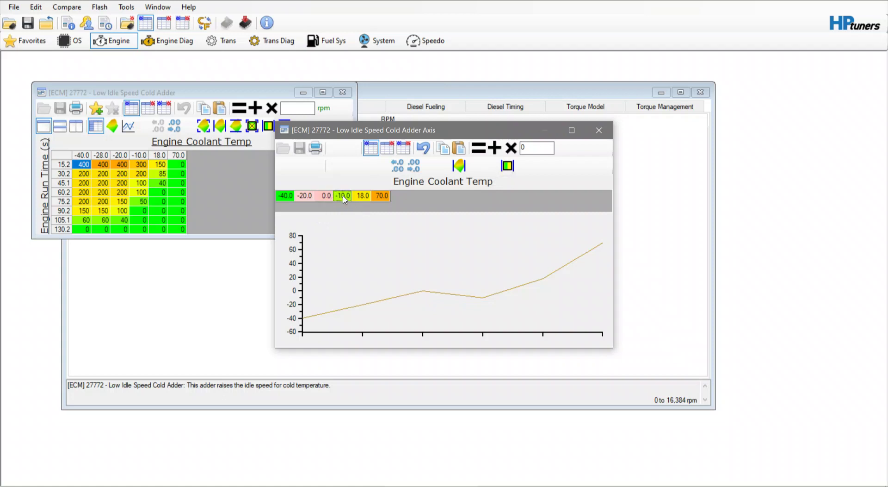
{"action": "type", "text": "15.0"}
{"action": "left_click", "coordinate": [363, 196]}
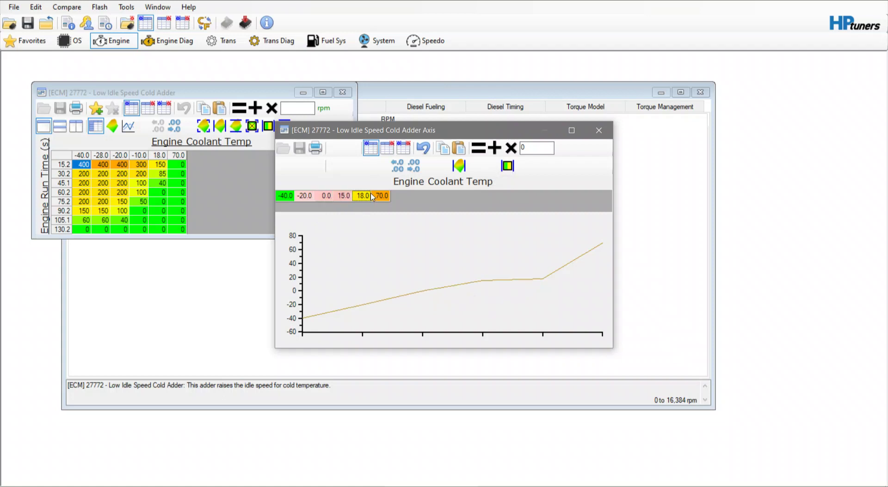
{"action": "type", "text": "40.0"}
{"action": "left_click", "coordinate": [280, 198]}
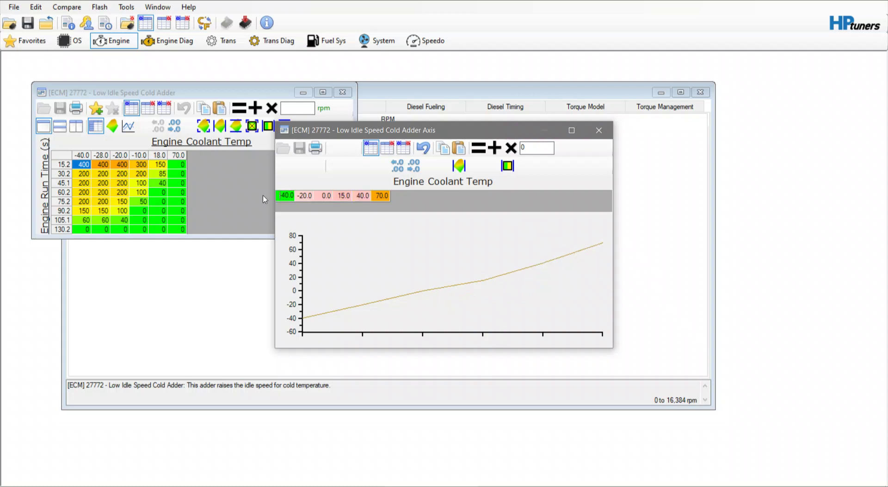
Step: Interpolate the whole axis row, undo all axis edits, and close both windows
{"action": "left_click_drag", "start_coordinate": [294, 197], "coordinate": [383, 196]}
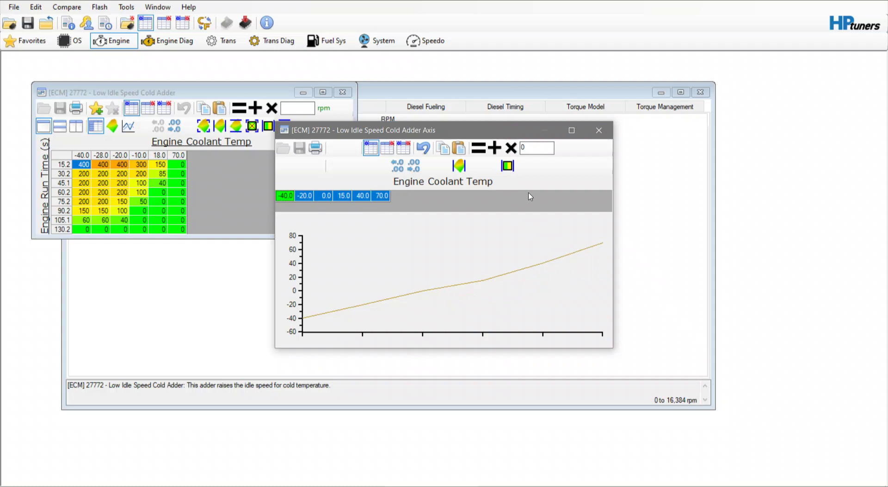
{"action": "left_click", "coordinate": [508, 170]}
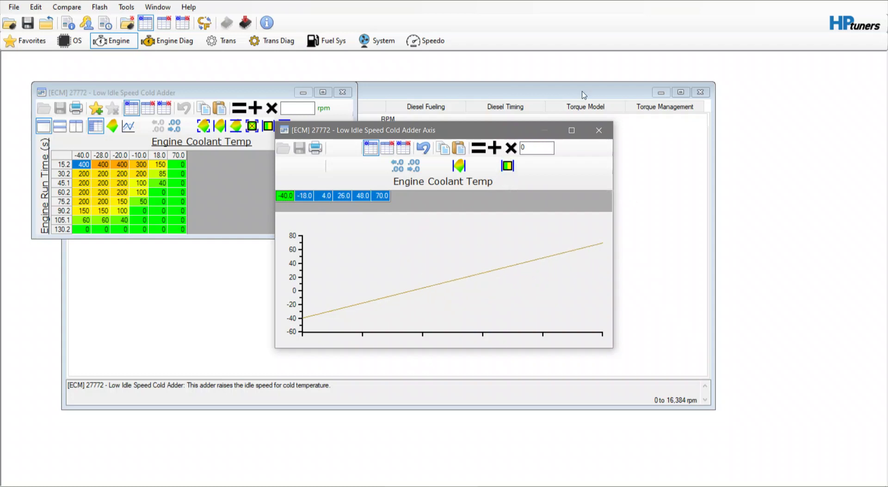
{"action": "left_click", "coordinate": [423, 149]}
{"action": "left_click", "coordinate": [423, 149]}
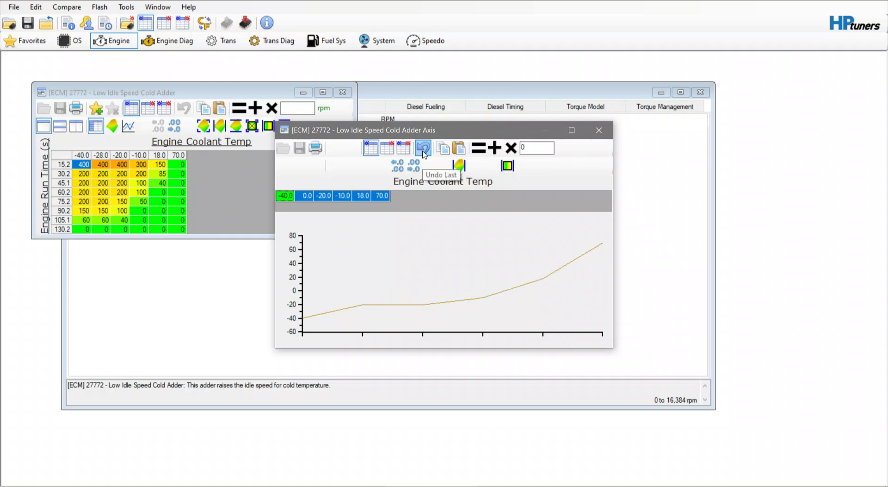
{"action": "left_click", "coordinate": [423, 149]}
{"action": "left_click", "coordinate": [423, 149]}
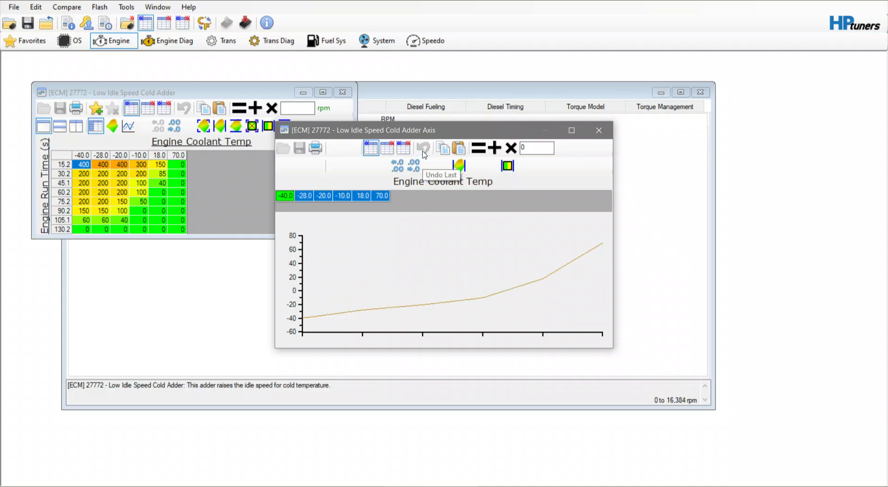
{"action": "left_click", "coordinate": [598, 131]}
{"action": "left_click", "coordinate": [342, 92]}
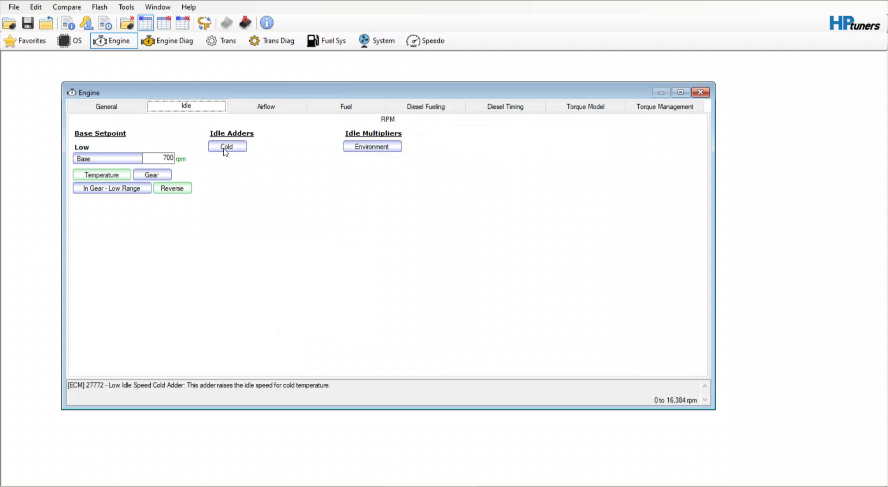
Step: On the Airflow page, review the enlarged MAF Airflow vs. Period table, then close it
{"action": "left_click", "coordinate": [266, 107]}
{"action": "left_click", "coordinate": [112, 148]}
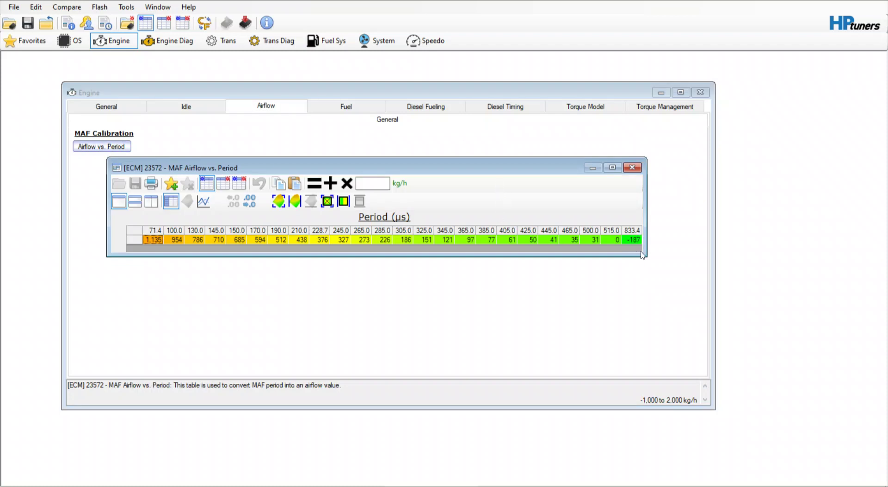
{"action": "left_click_drag", "start_coordinate": [645, 254], "coordinate": [674, 268]}
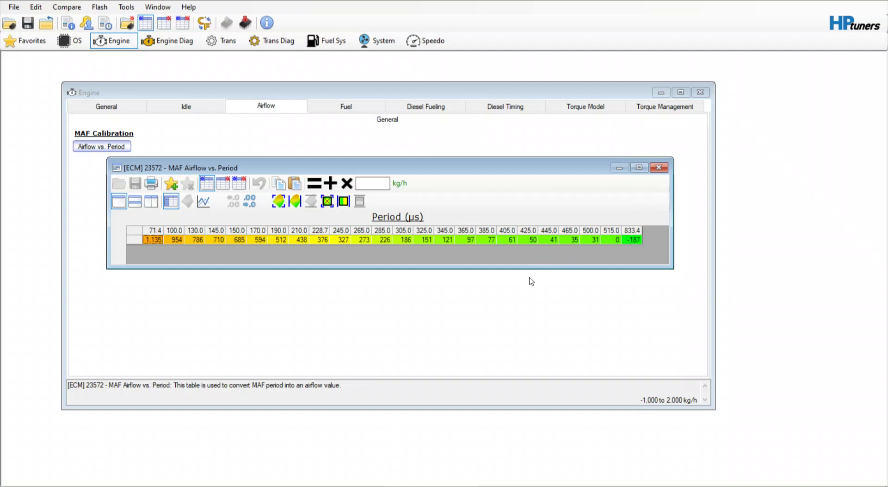
{"action": "left_click", "coordinate": [658, 168]}
Step: Review the Fuel page's Cutoff/DFCO limits, then switch to the Diesel Fueling page
{"action": "left_click", "coordinate": [338, 120]}
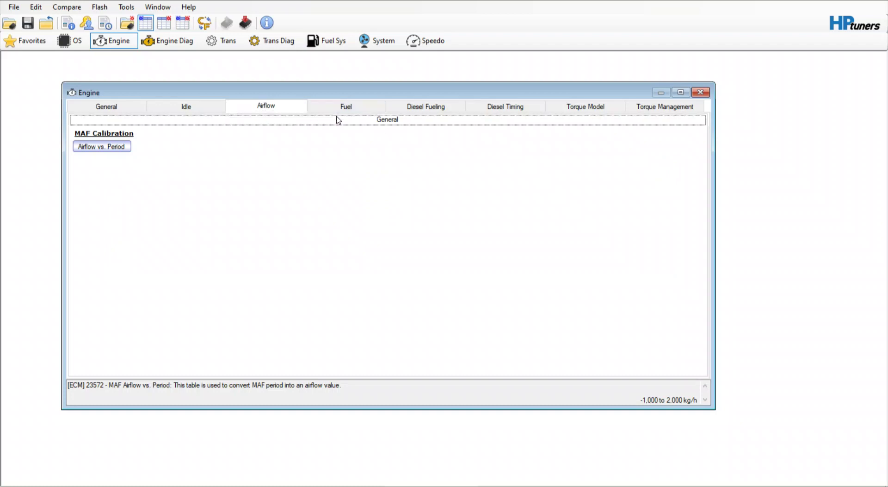
{"action": "left_click", "coordinate": [342, 108]}
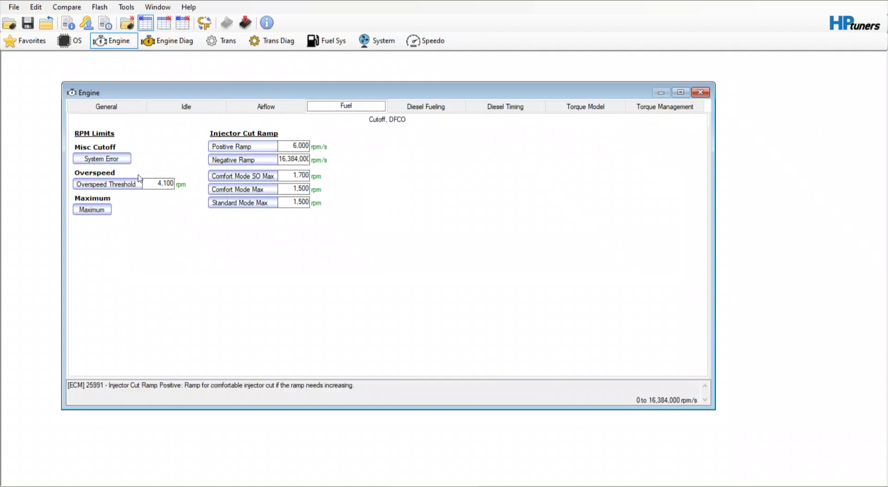
{"action": "left_click", "coordinate": [416, 108]}
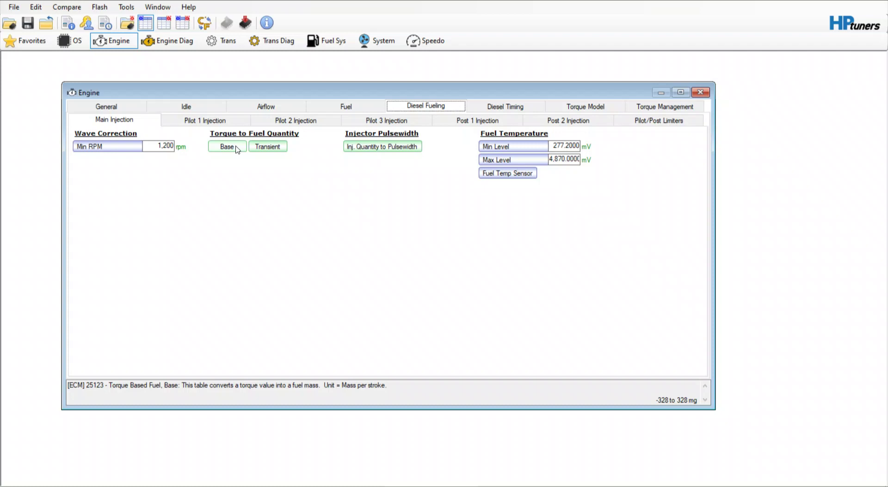
{"action": "left_click", "coordinate": [227, 147]}
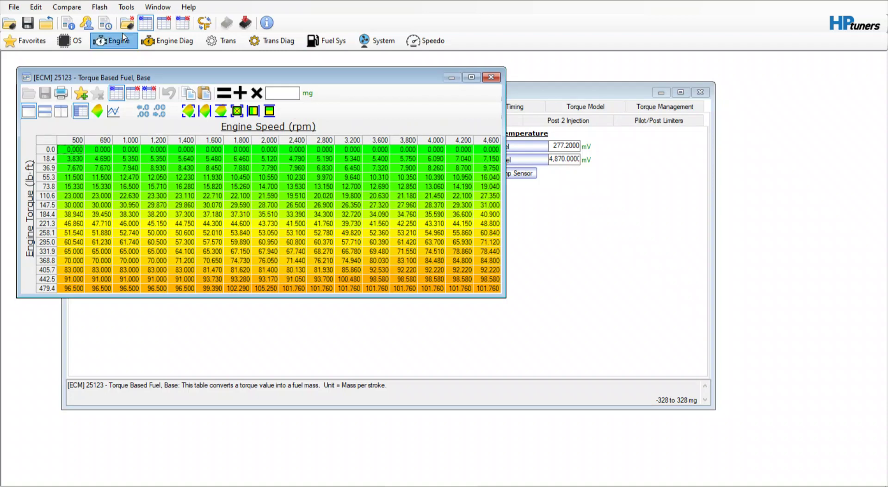
{"action": "left_click", "coordinate": [134, 94]}
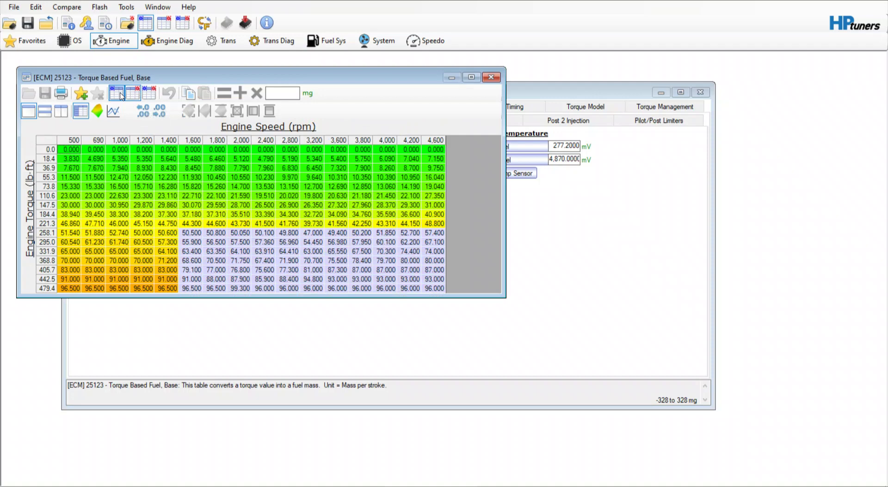
{"action": "left_click", "coordinate": [121, 95]}
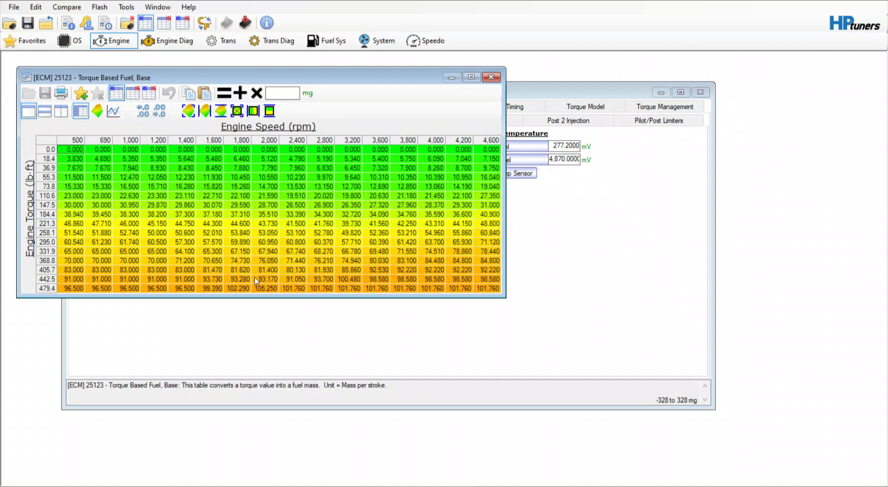
{"action": "left_click", "coordinate": [137, 96]}
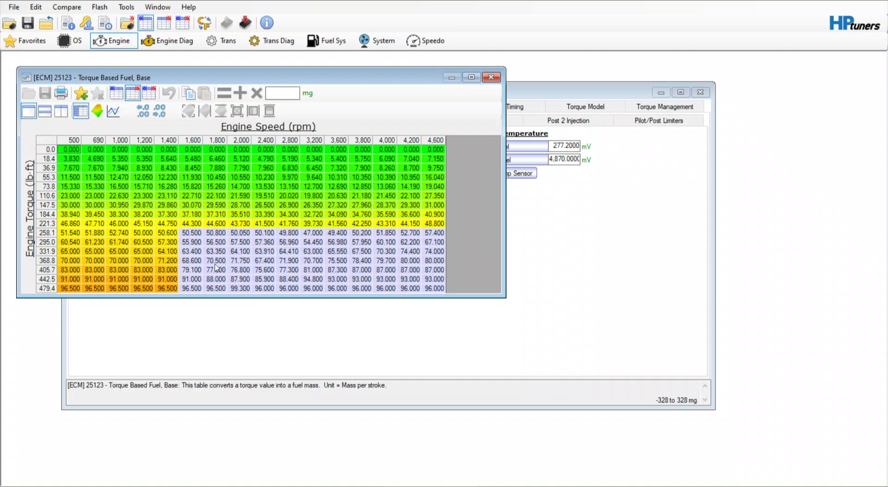
{"action": "left_click", "coordinate": [116, 93]}
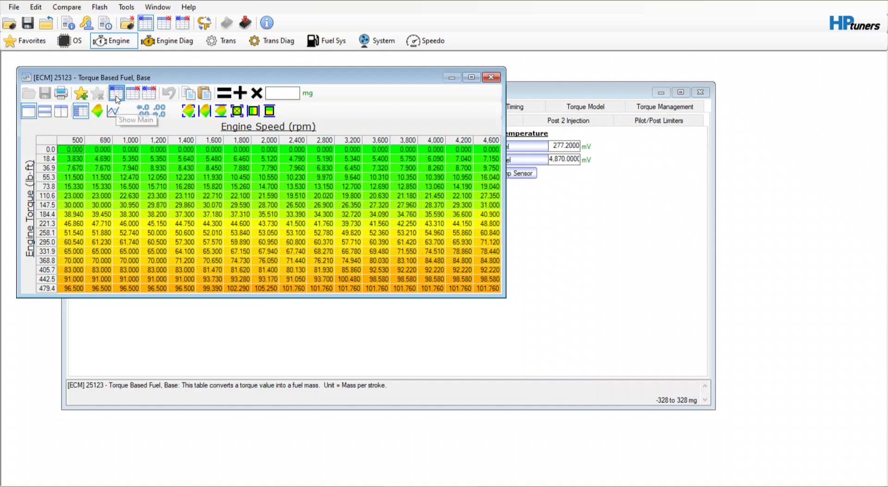
{"action": "left_click", "coordinate": [493, 78]}
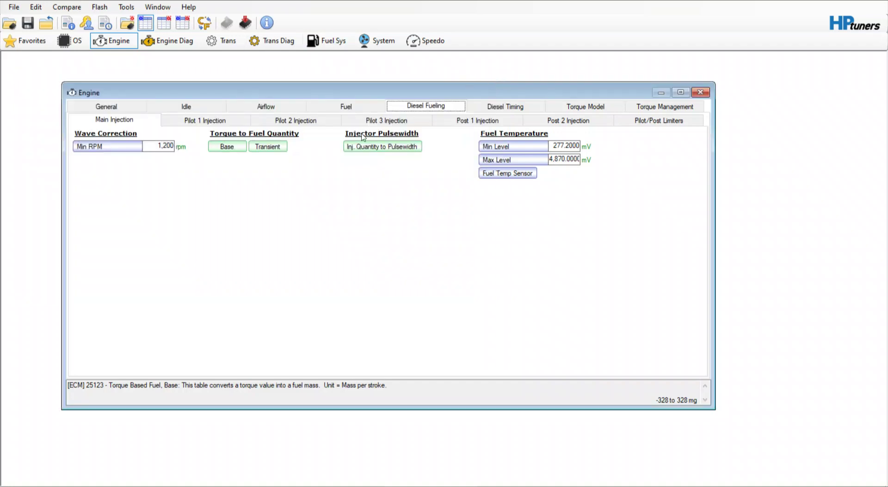
{"action": "left_click", "coordinate": [261, 154]}
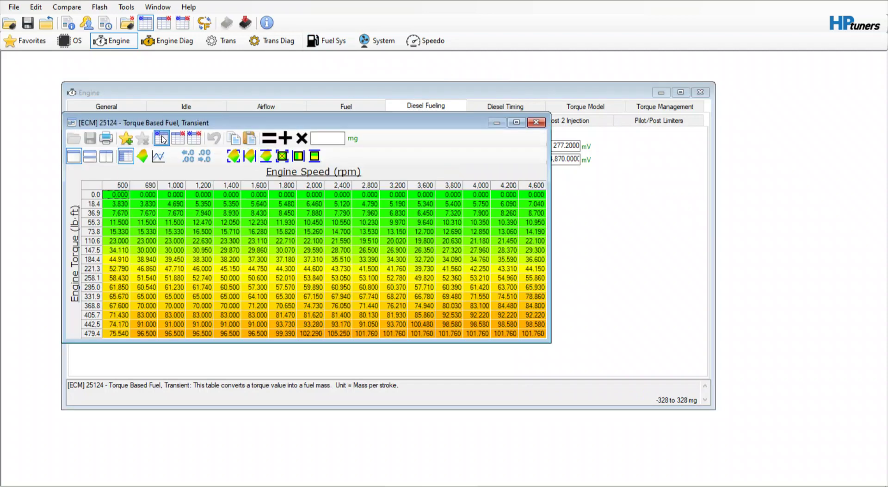
{"action": "left_click", "coordinate": [176, 140]}
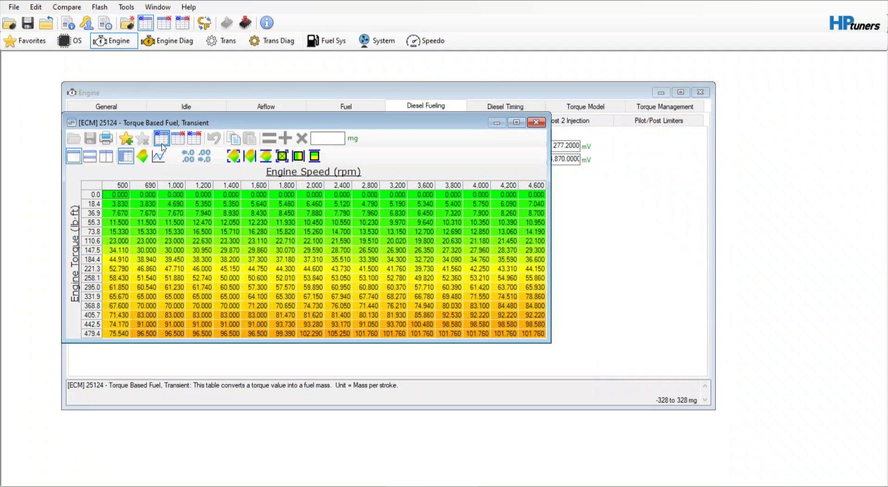
{"action": "left_click", "coordinate": [536, 122]}
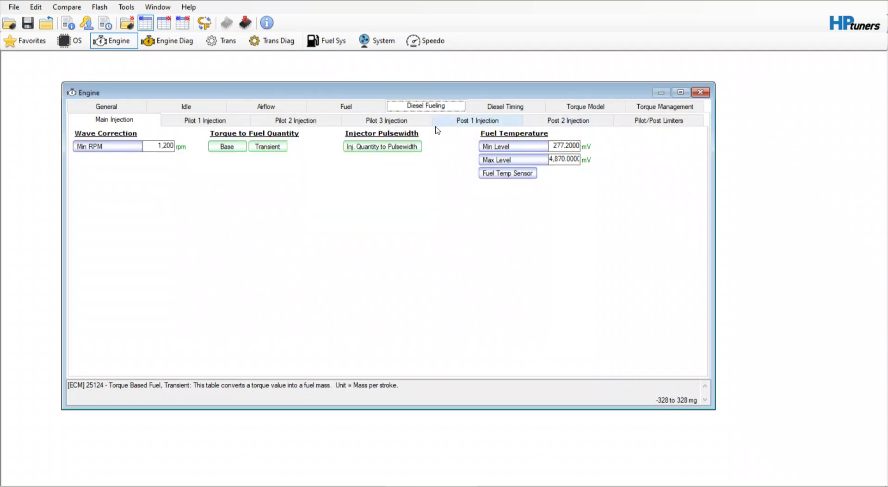
Step: Open Injection Quantity to Pulsewidth Conversion and toggle tune versus stock values, ending on compare
{"action": "left_click", "coordinate": [409, 146]}
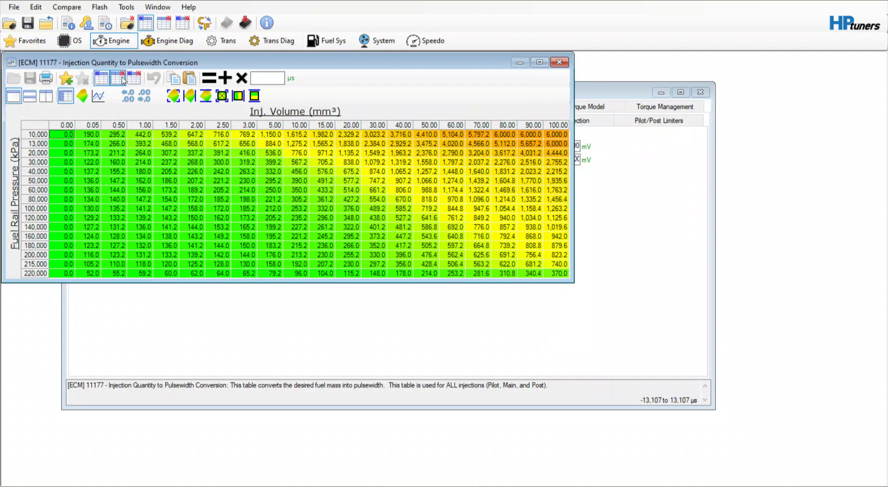
{"action": "left_click", "coordinate": [122, 79]}
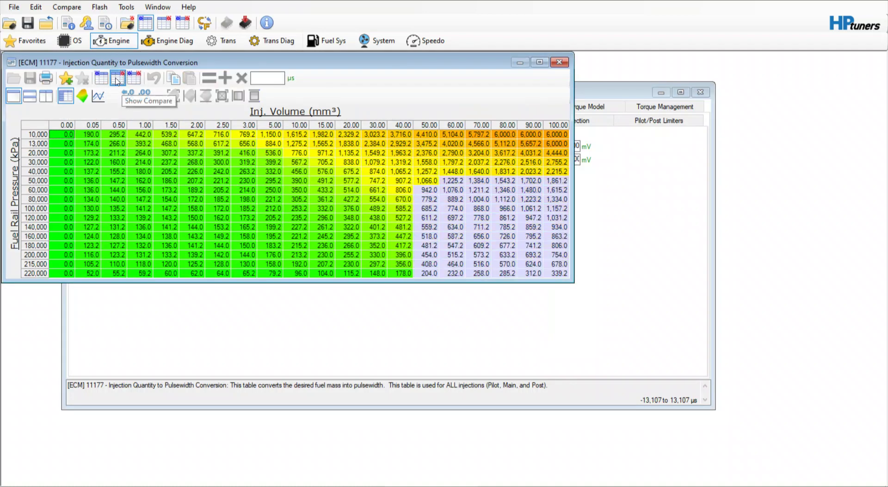
{"action": "left_click", "coordinate": [116, 79]}
{"action": "left_click", "coordinate": [116, 80]}
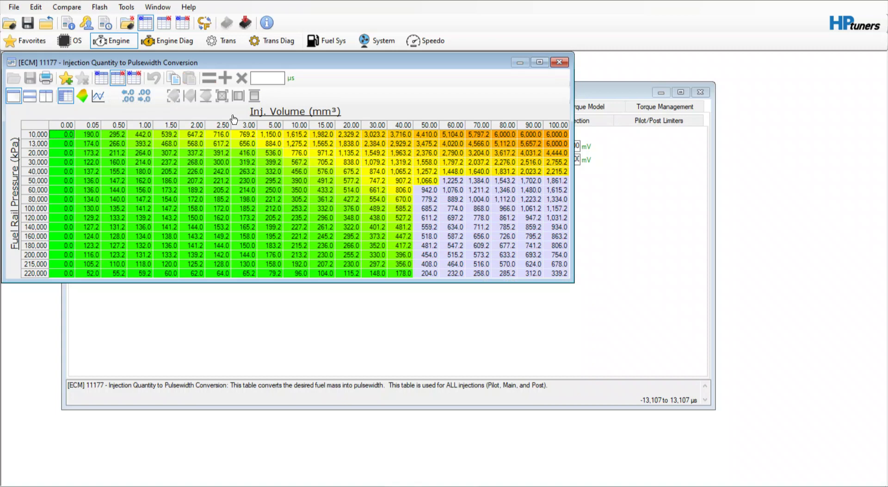
{"action": "left_click", "coordinate": [105, 84]}
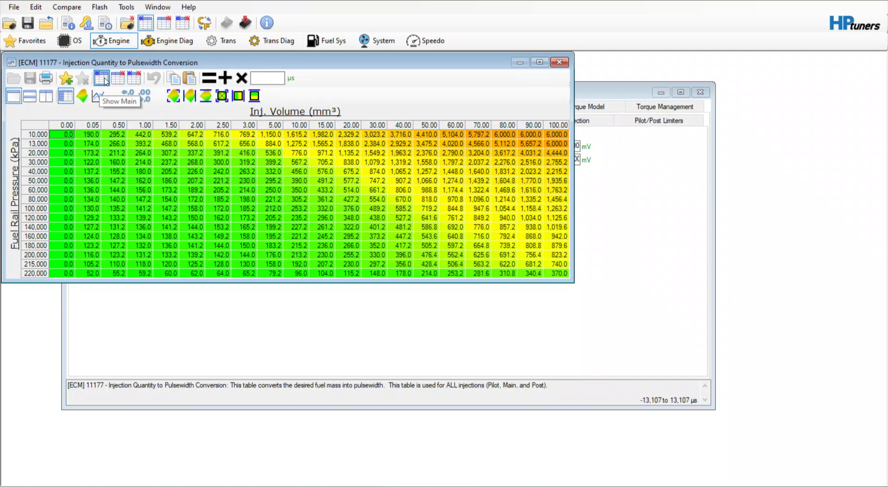
{"action": "left_click", "coordinate": [116, 84]}
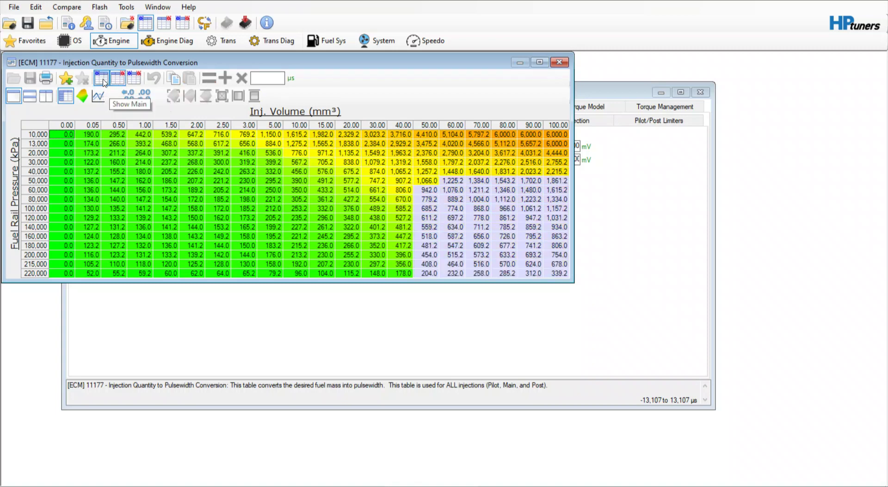
{"action": "left_click", "coordinate": [105, 82]}
{"action": "left_click", "coordinate": [121, 80]}
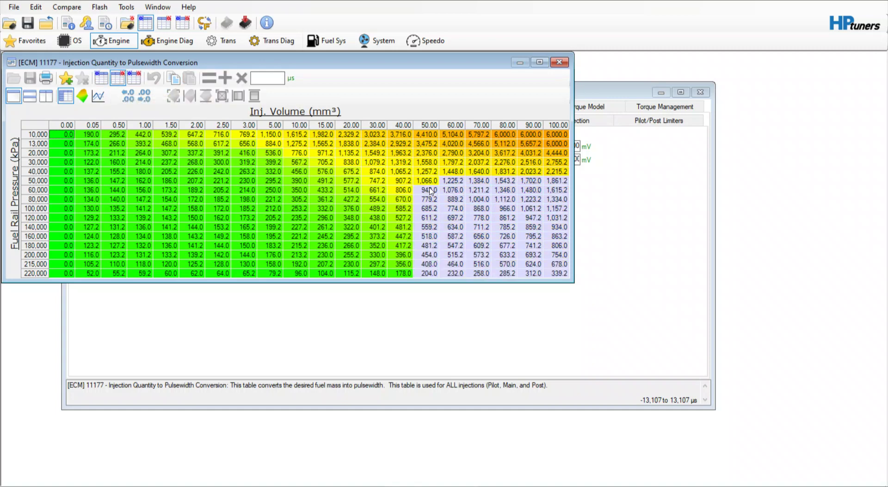
Step: Select the high-pressure, high-quantity pulsewidth cells and trial-multiply them by 0.9 and 0.95, undoing each
{"action": "left_click_drag", "start_coordinate": [430, 189], "coordinate": [647, 393]}
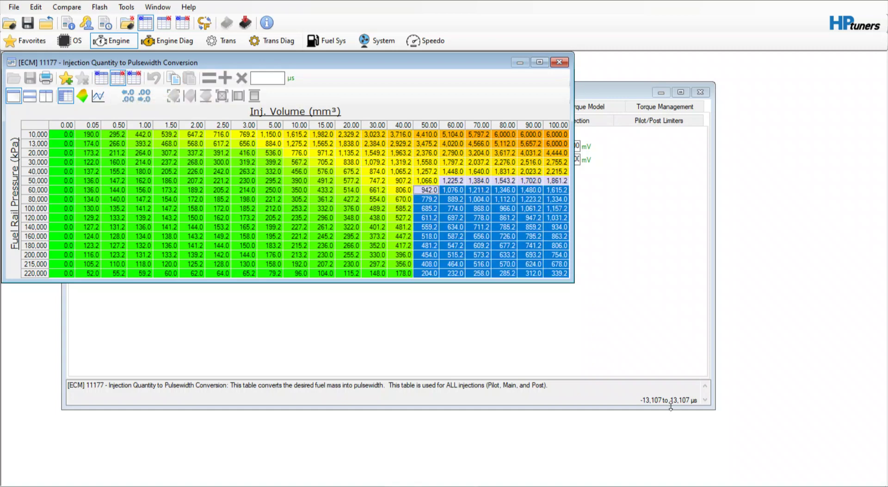
{"action": "left_click", "coordinate": [103, 81]}
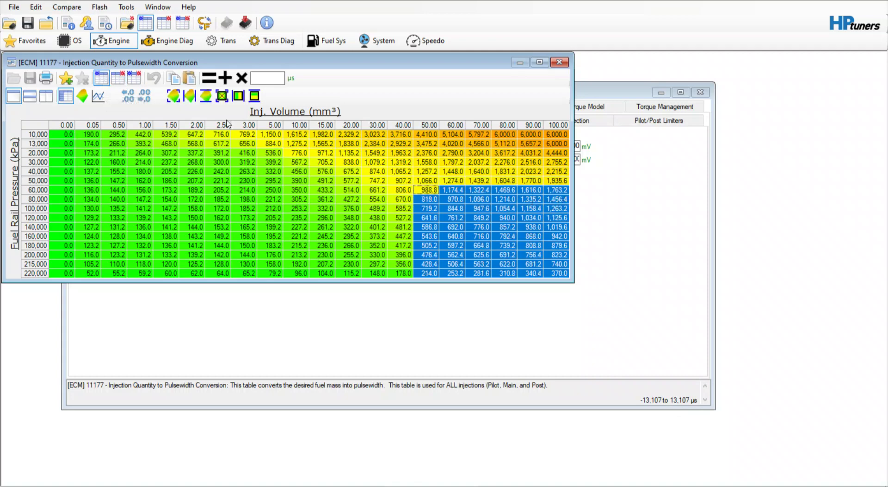
{"action": "left_click", "coordinate": [265, 82]}
{"action": "left_click", "coordinate": [242, 79]}
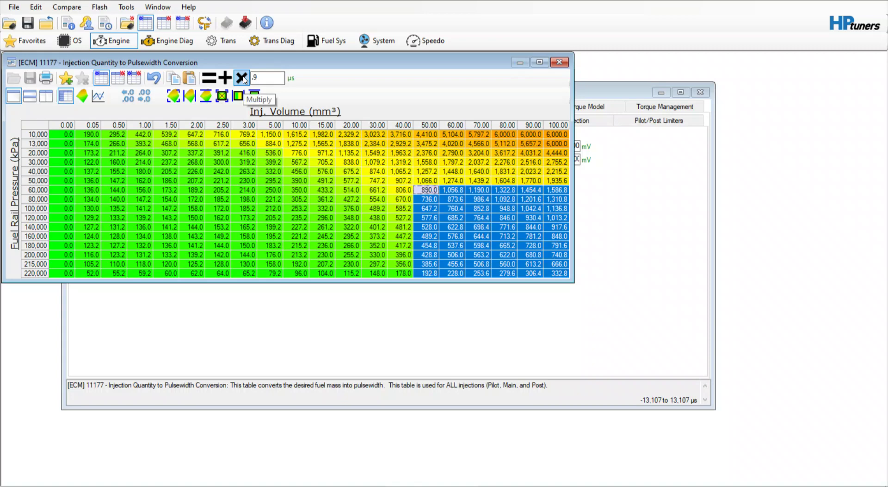
{"action": "left_click", "coordinate": [154, 79]}
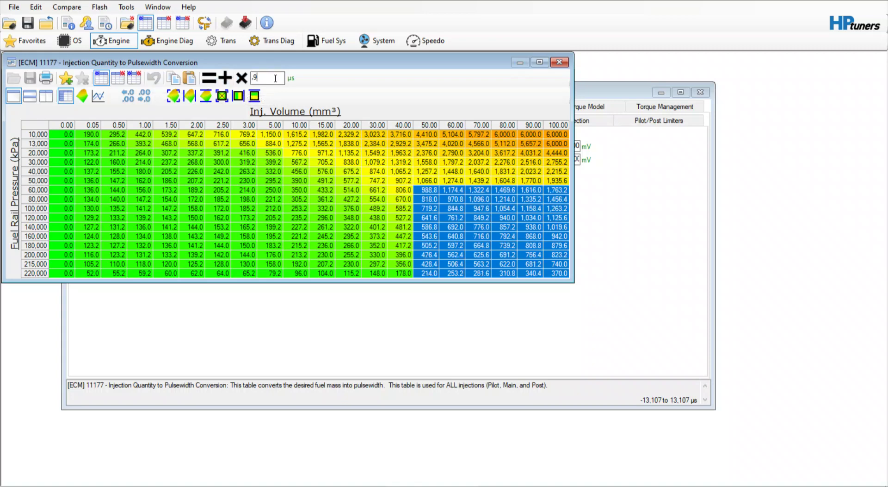
{"action": "type", "text": ".95"}
{"action": "left_click", "coordinate": [242, 77]}
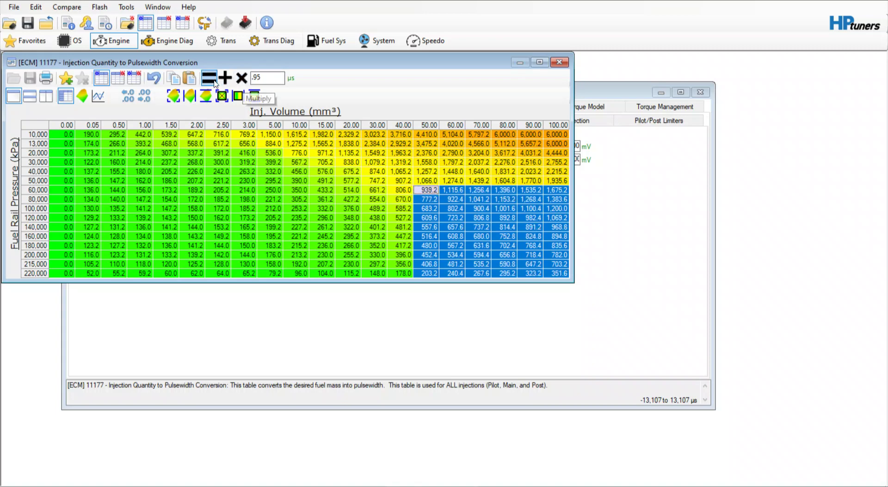
{"action": "left_click", "coordinate": [155, 78]}
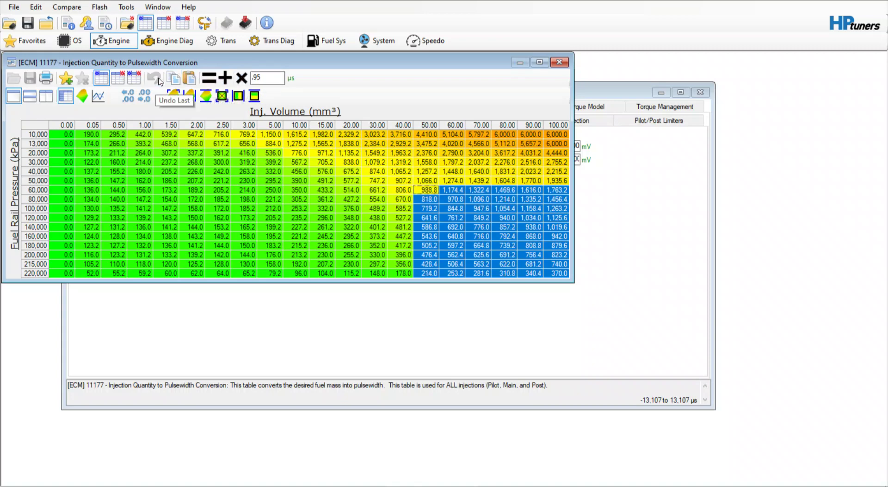
Step: Try multipliers 0.94, 0.93 and 0.92 on the selected cells, undoing each
{"action": "left_click", "coordinate": [276, 80]}
{"action": "left_click", "coordinate": [242, 78]}
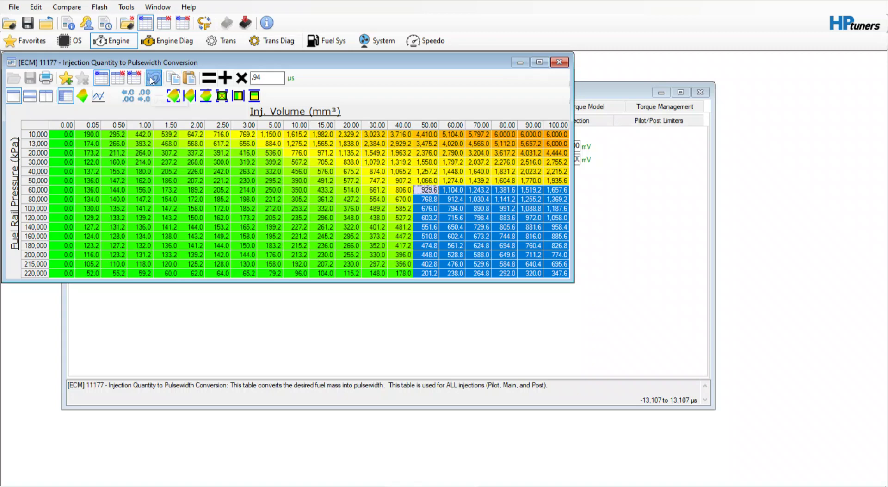
{"action": "left_click", "coordinate": [154, 78]}
{"action": "left_click", "coordinate": [268, 78]}
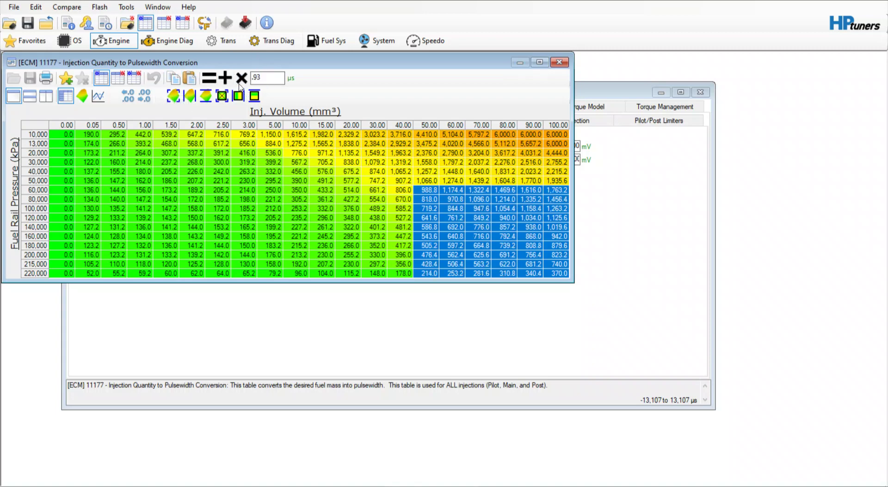
{"action": "left_click", "coordinate": [241, 78]}
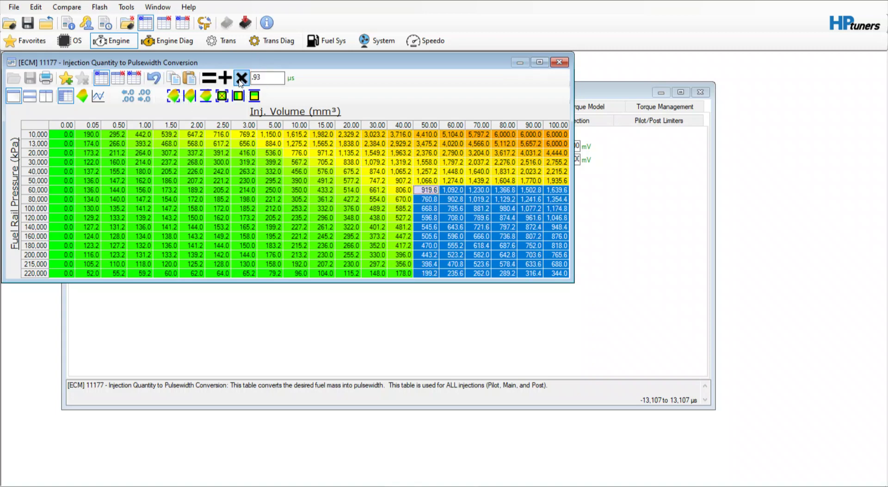
{"action": "left_click", "coordinate": [153, 77]}
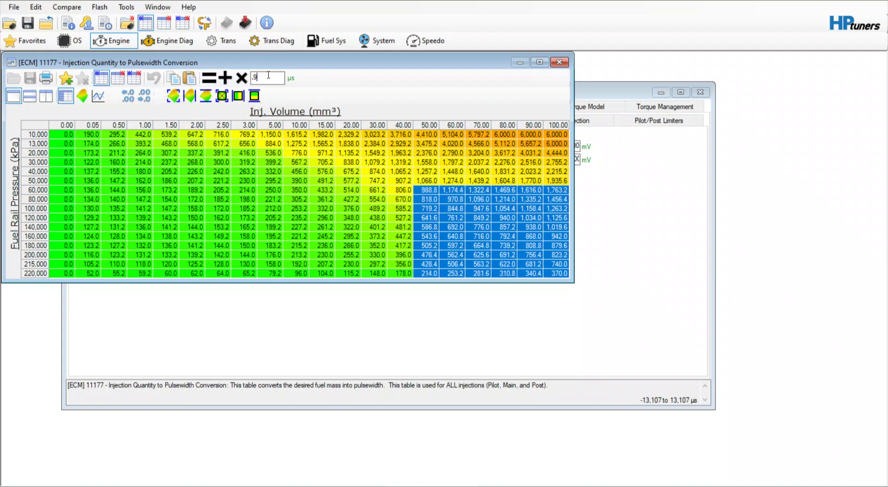
{"action": "left_click", "coordinate": [240, 79]}
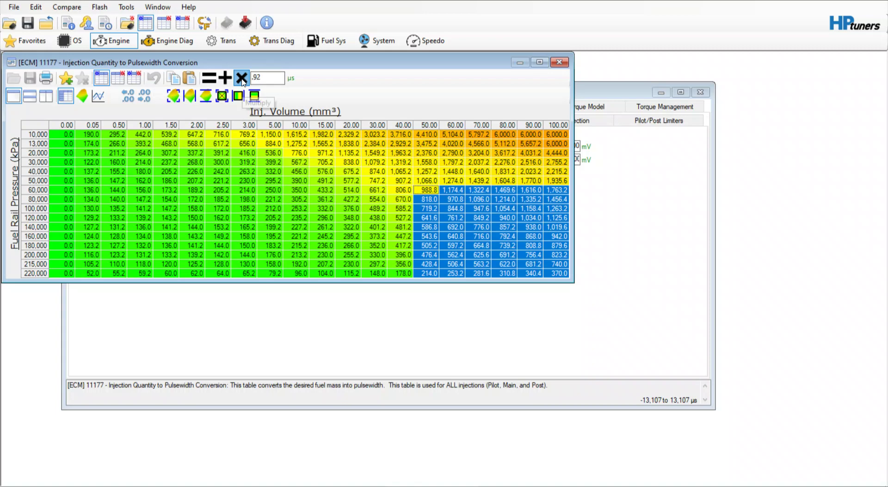
{"action": "left_click", "coordinate": [157, 77]}
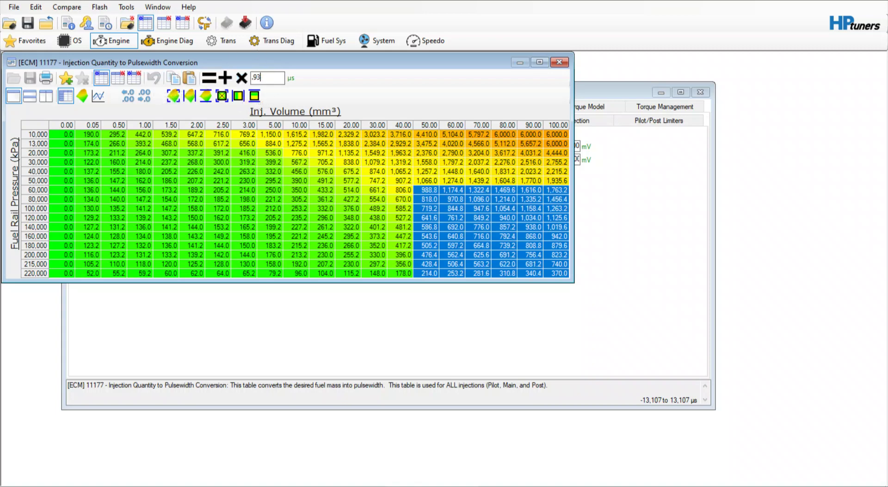
Step: Try 0.93, 0.91 and 0.915, compare with stock, undo the scaling, and close the table
{"action": "left_click", "coordinate": [243, 79]}
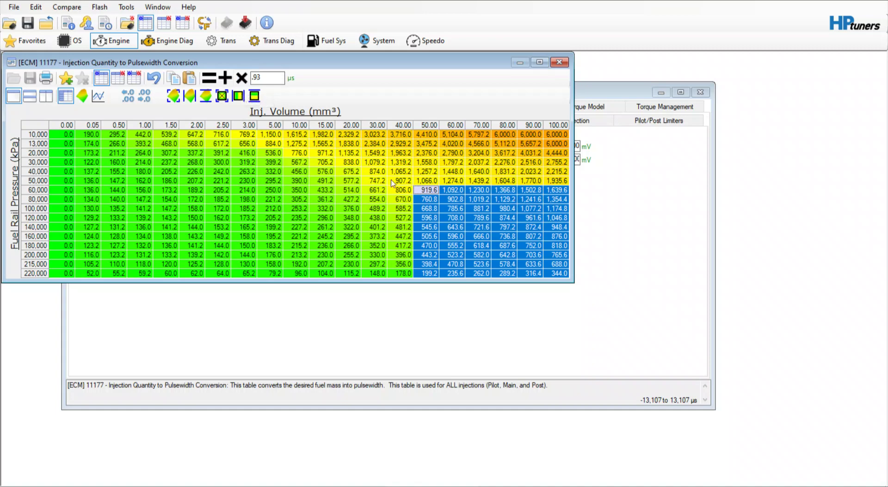
{"action": "left_click", "coordinate": [272, 77]}
{"action": "left_click", "coordinate": [156, 79]}
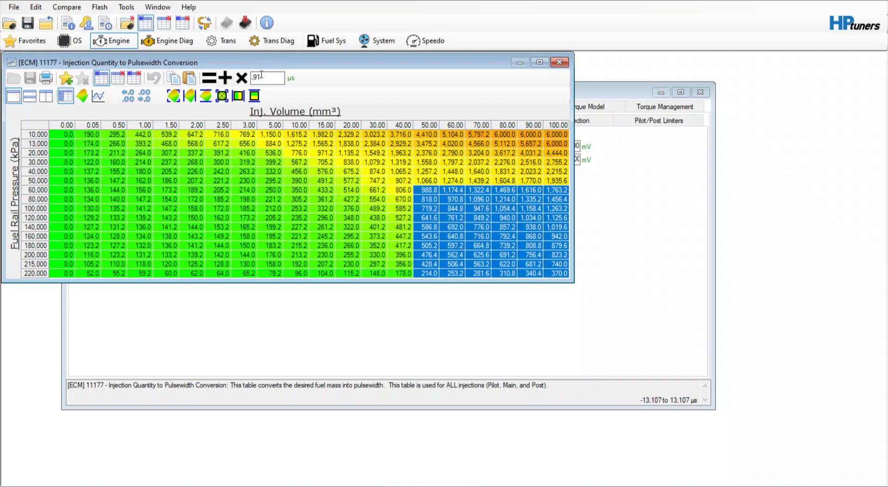
{"action": "left_click", "coordinate": [241, 78]}
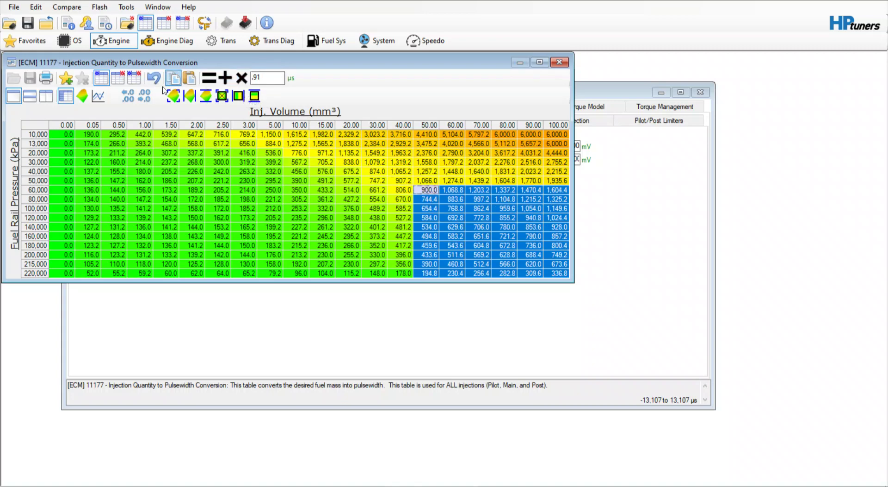
{"action": "left_click", "coordinate": [154, 79]}
{"action": "left_click", "coordinate": [273, 76]}
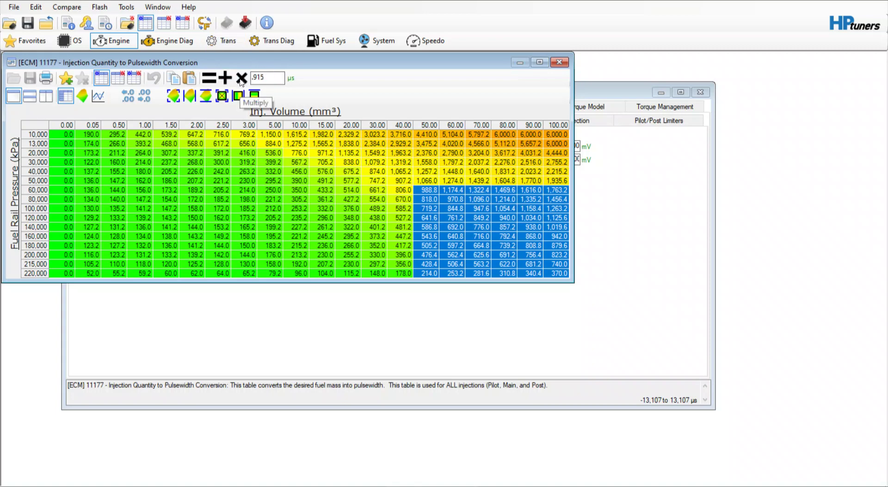
{"action": "left_click", "coordinate": [241, 79]}
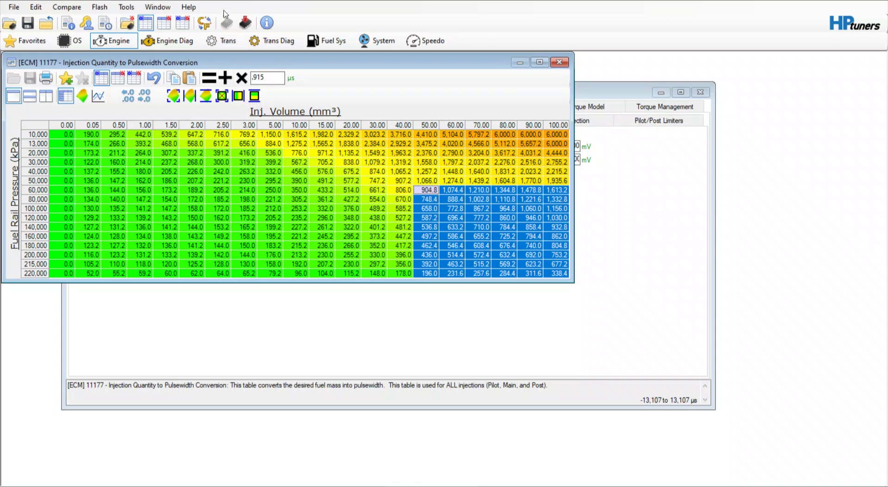
{"action": "left_click", "coordinate": [117, 82]}
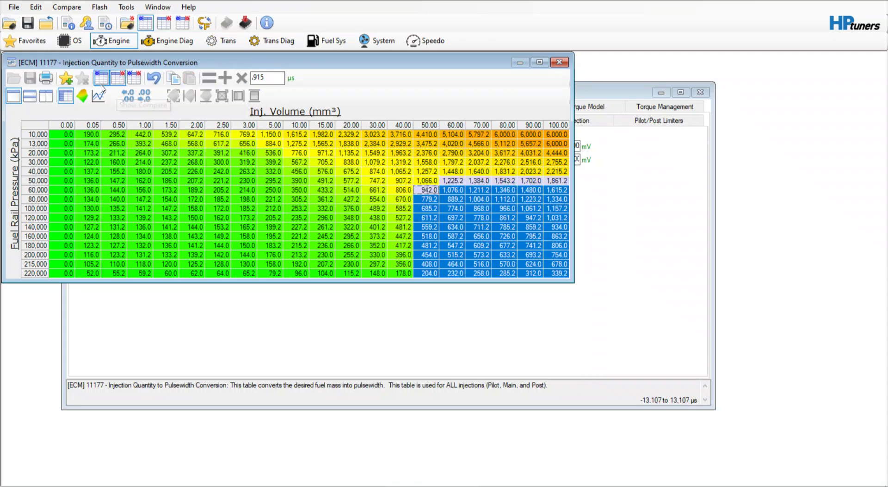
{"action": "left_click", "coordinate": [102, 78]}
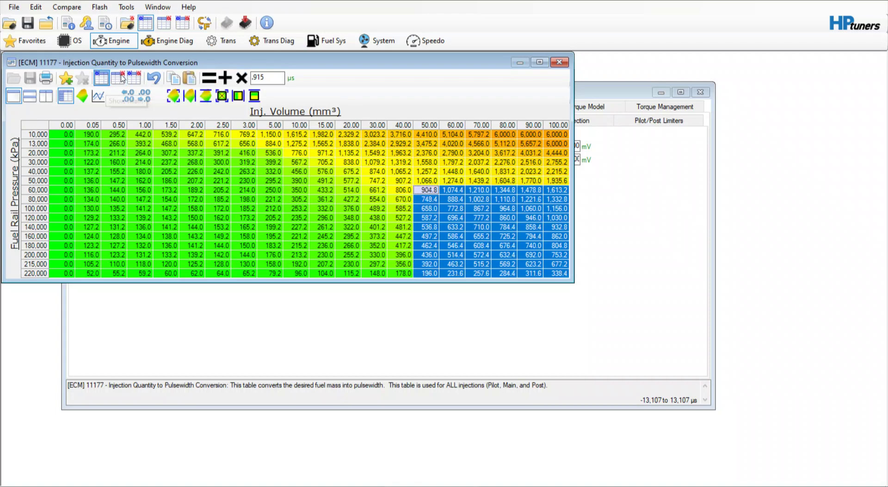
{"action": "left_click", "coordinate": [153, 79]}
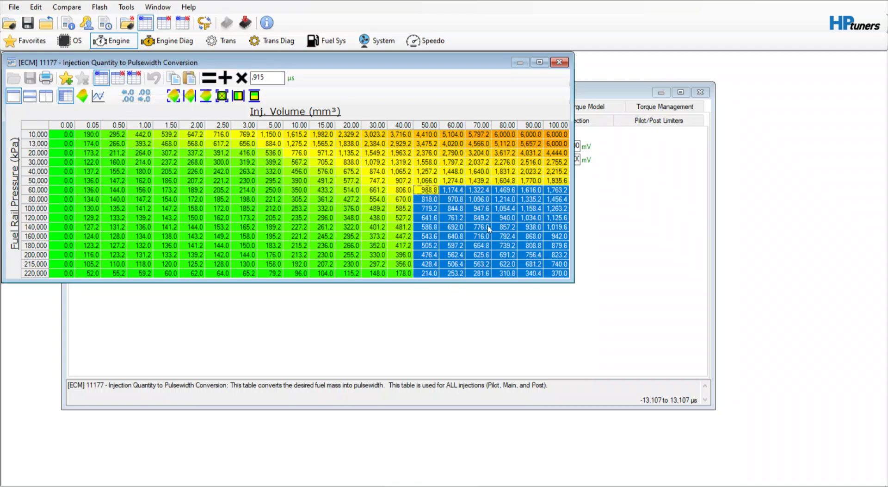
{"action": "left_click_drag", "start_coordinate": [479, 227], "coordinate": [478, 217]}
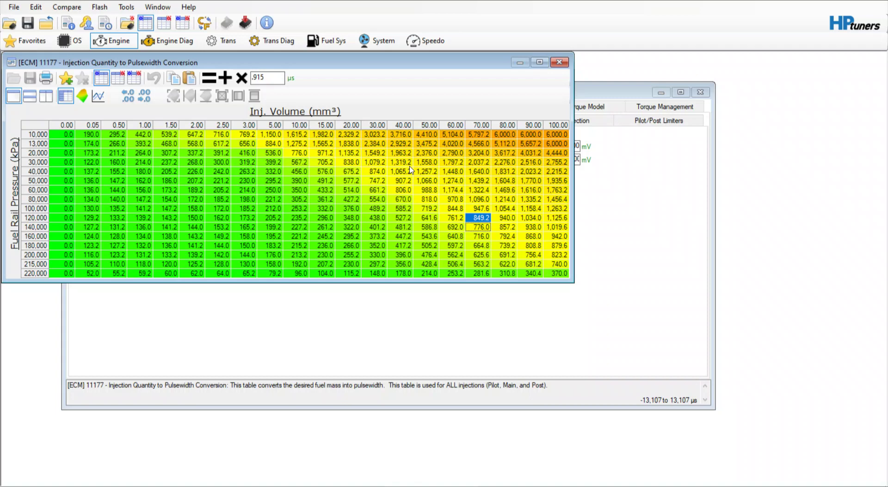
{"action": "left_click", "coordinate": [559, 63]}
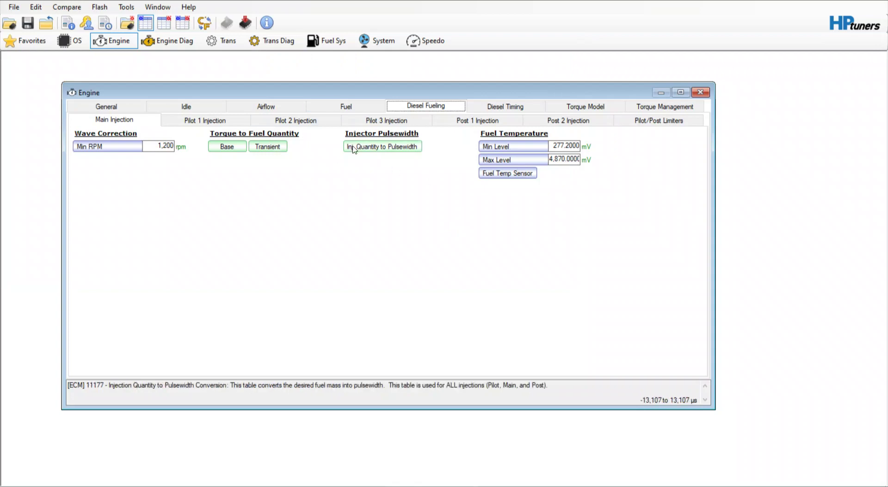
Step: Browse the Pilot 1–3 and Post 1–2 Injection sub-tabs
{"action": "left_click", "coordinate": [236, 121]}
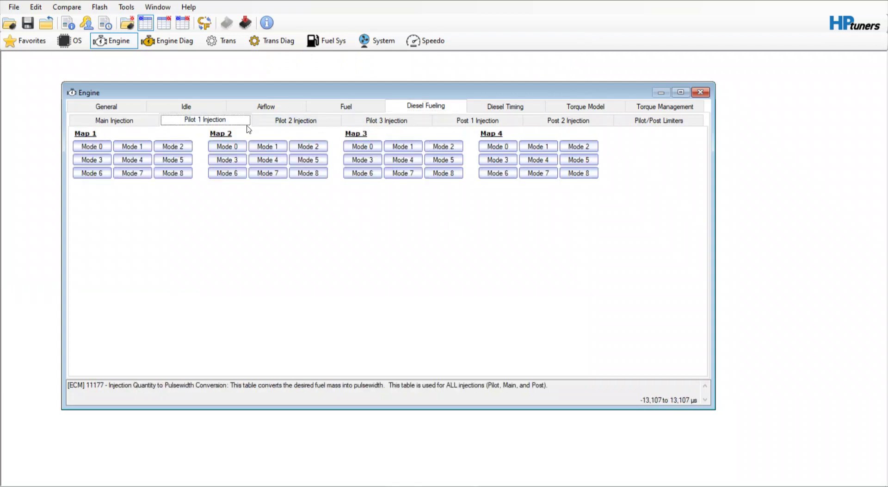
{"action": "left_click", "coordinate": [283, 121]}
{"action": "left_click", "coordinate": [363, 122]}
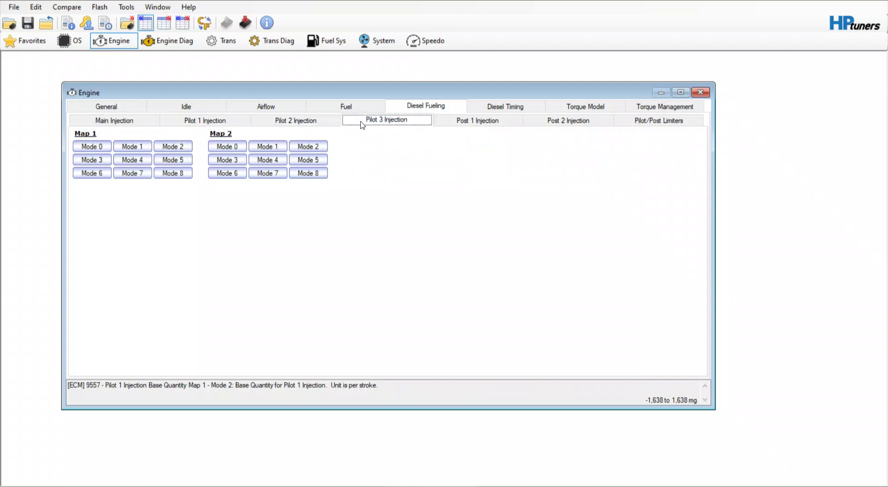
{"action": "left_click", "coordinate": [455, 121]}
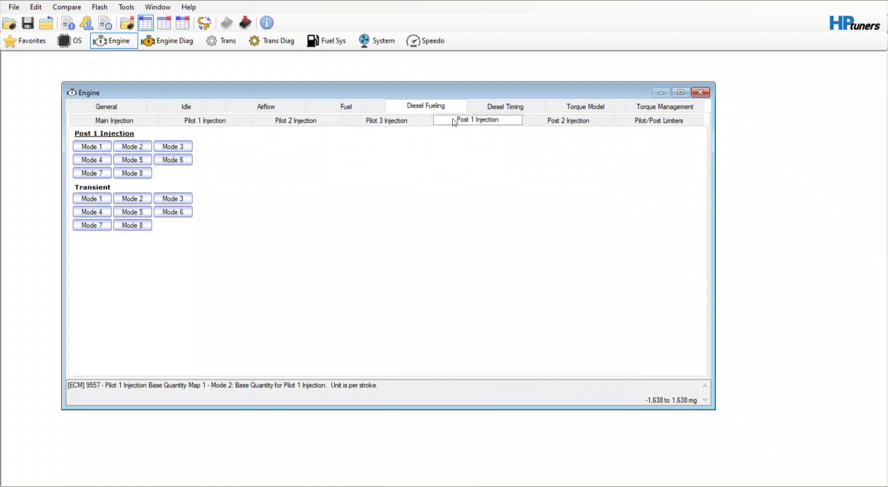
{"action": "left_click", "coordinate": [564, 122]}
Step: Open Post 1 Injection Base Quantity Mode 1, view the tune's values, and close it
{"action": "left_click", "coordinate": [107, 146]}
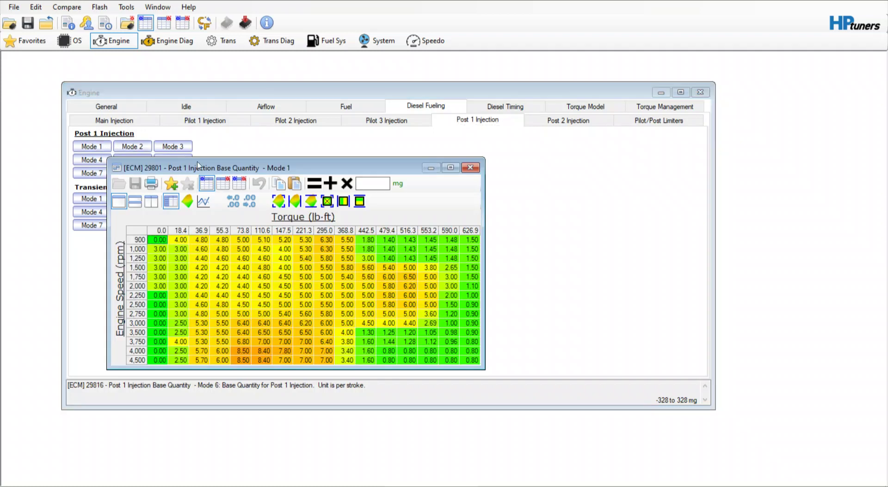
{"action": "left_click", "coordinate": [222, 185]}
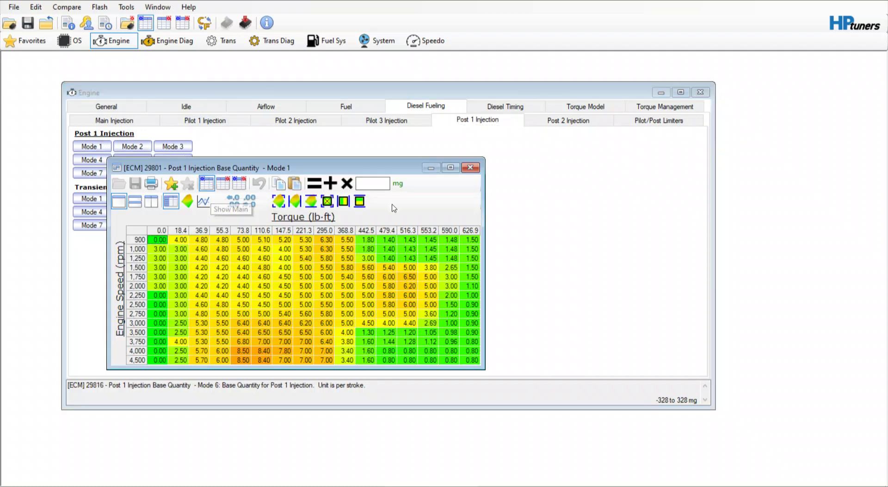
{"action": "left_click", "coordinate": [470, 168]}
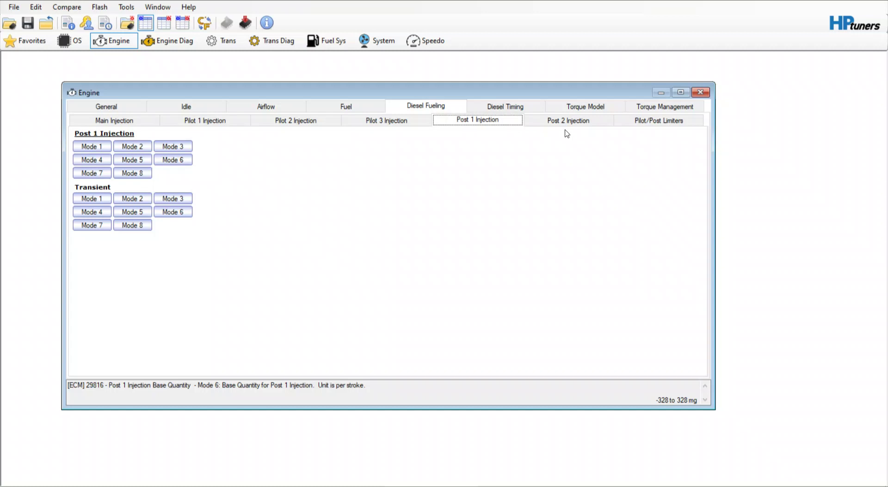
Step: Browse the Post 2, Pilot 3, Pilot 1, Pilot 2 and Pilot/Post Limiters sub-tabs, then Diesel Timing
{"action": "left_click", "coordinate": [551, 121]}
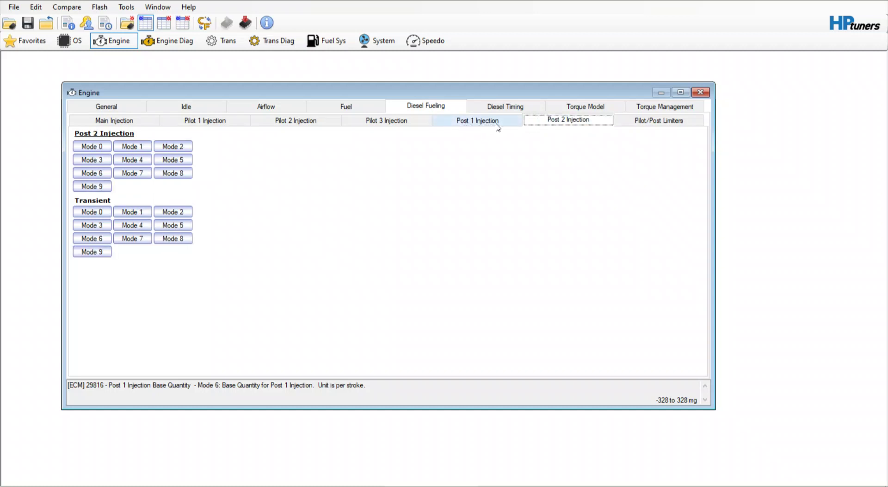
{"action": "left_click", "coordinate": [391, 123]}
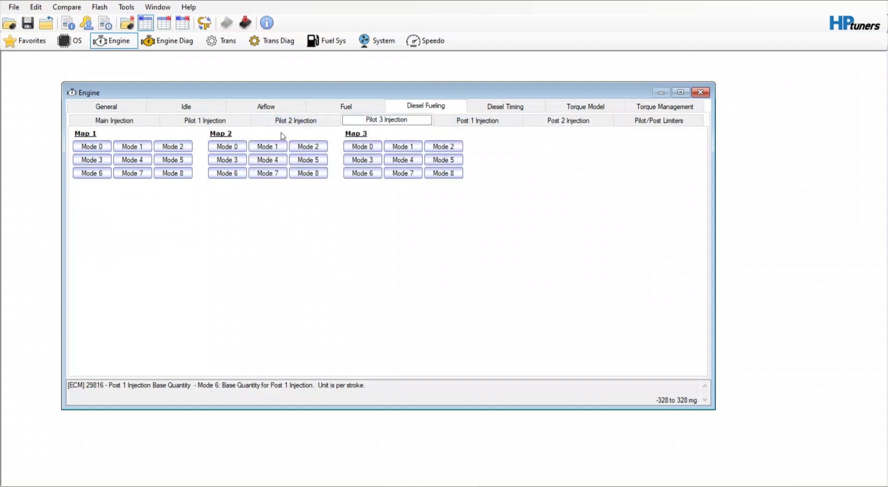
{"action": "left_click", "coordinate": [225, 122]}
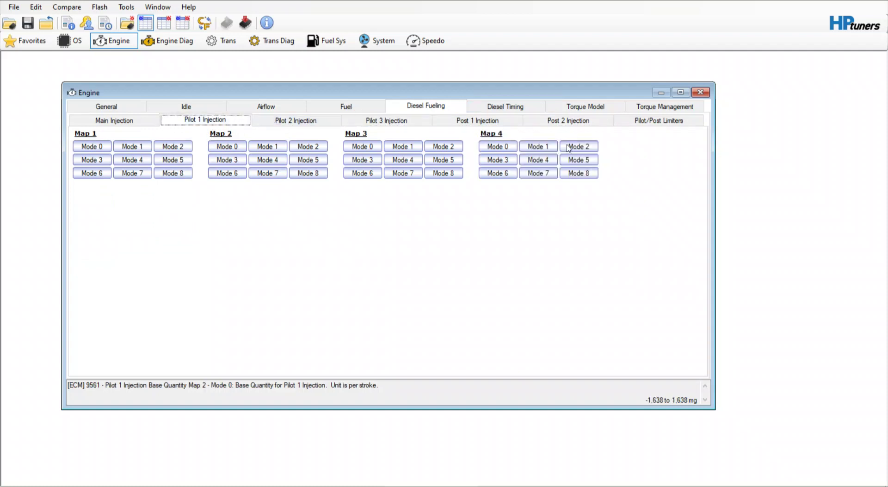
{"action": "left_click", "coordinate": [325, 122]}
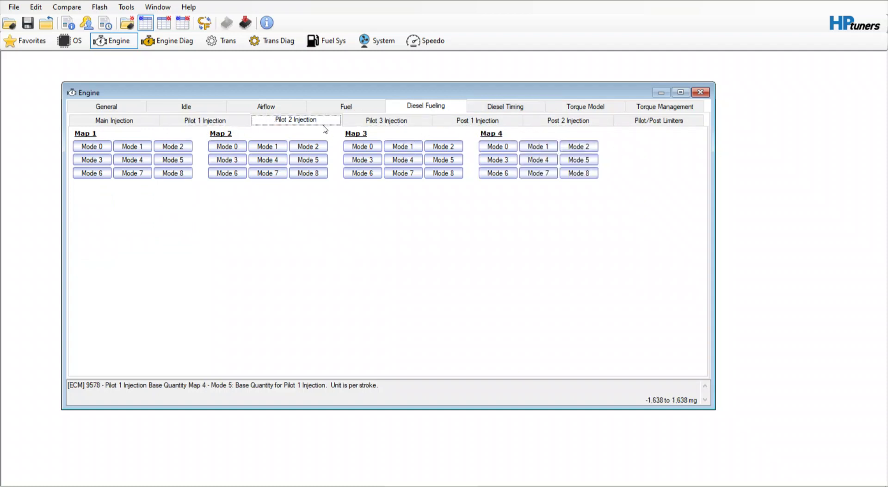
{"action": "left_click", "coordinate": [658, 121]}
{"action": "left_click", "coordinate": [515, 108]}
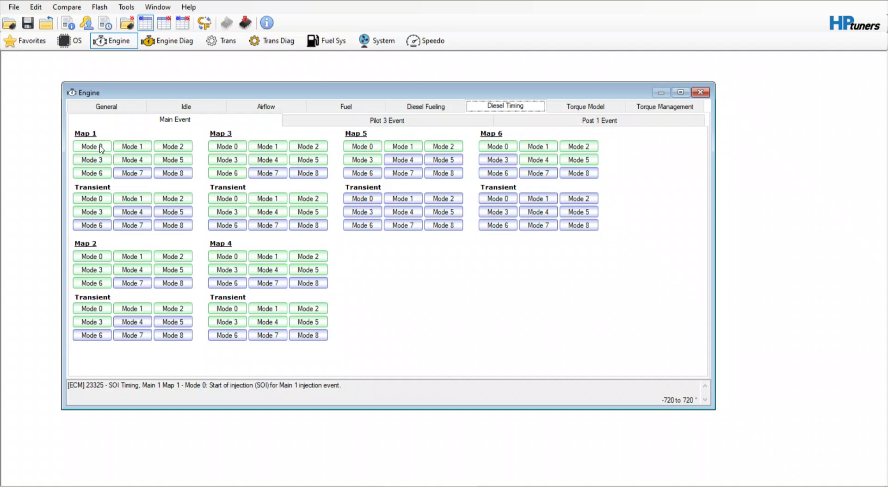
Step: Compare the SOI Timing Main 1 Map 1 Mode 0 table with stock, checking the 1,750–2,500 rpm cells
{"action": "left_click", "coordinate": [101, 148]}
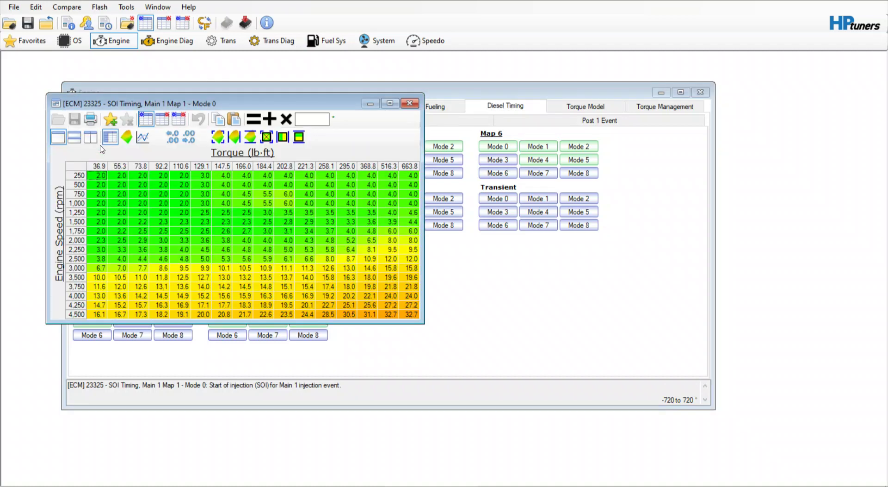
{"action": "left_click", "coordinate": [162, 118]}
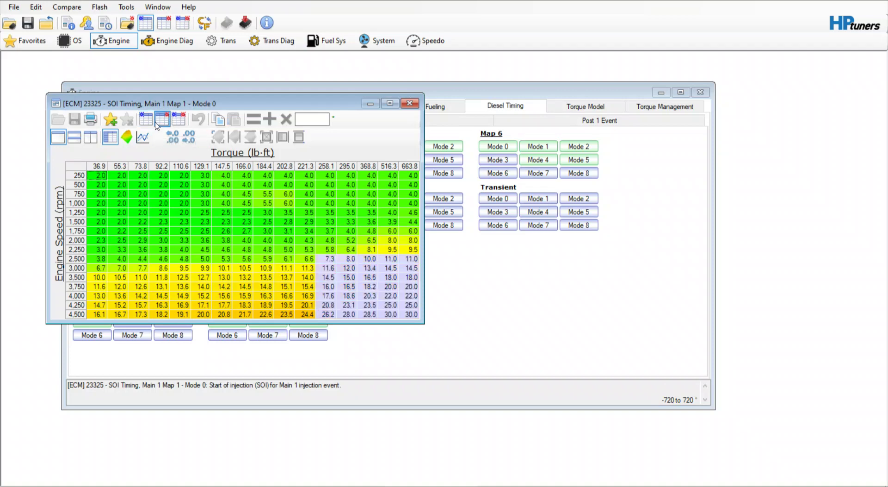
{"action": "left_click", "coordinate": [158, 121]}
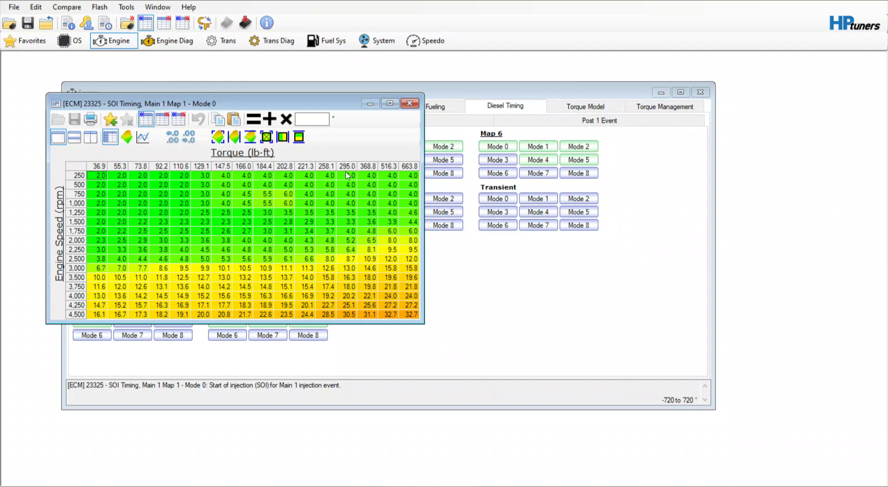
{"action": "left_click", "coordinate": [168, 127]}
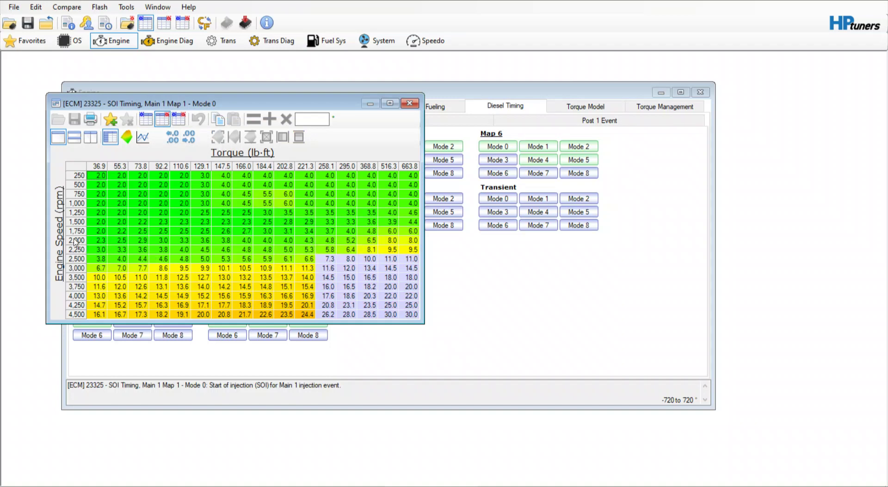
{"action": "left_click_drag", "start_coordinate": [78, 240], "coordinate": [83, 259]}
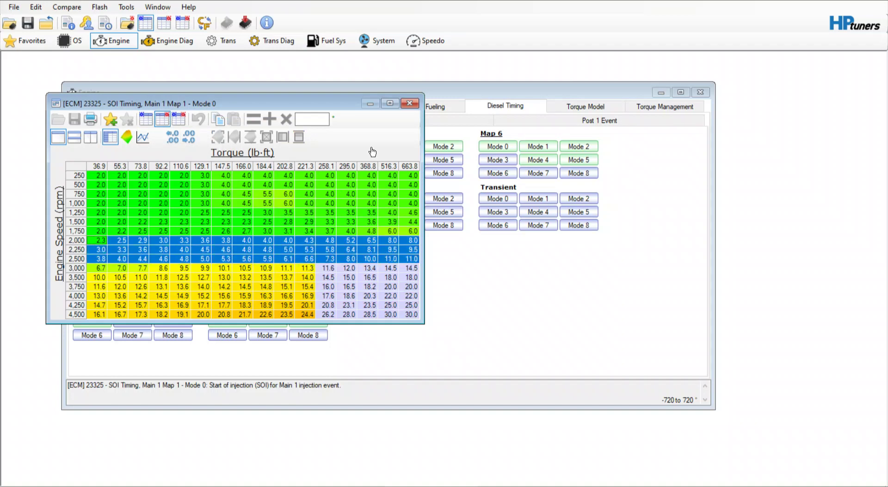
{"action": "left_click", "coordinate": [368, 250]}
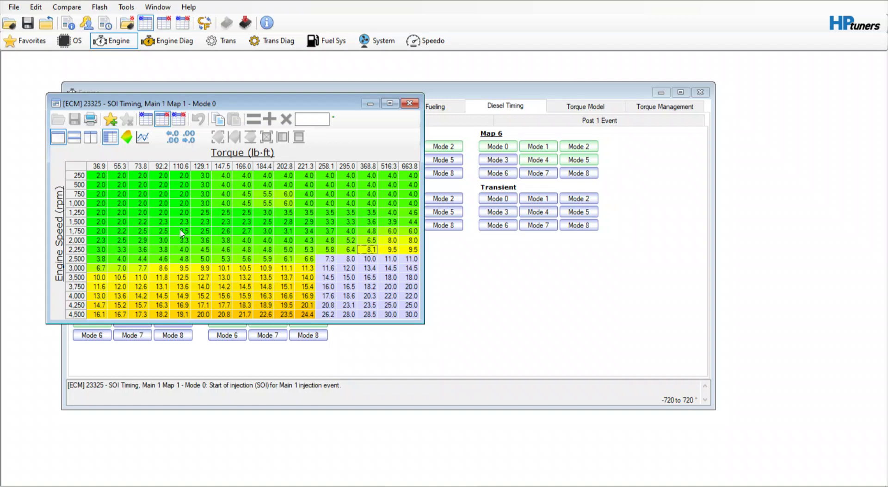
{"action": "left_click_drag", "start_coordinate": [182, 232], "coordinate": [287, 241]}
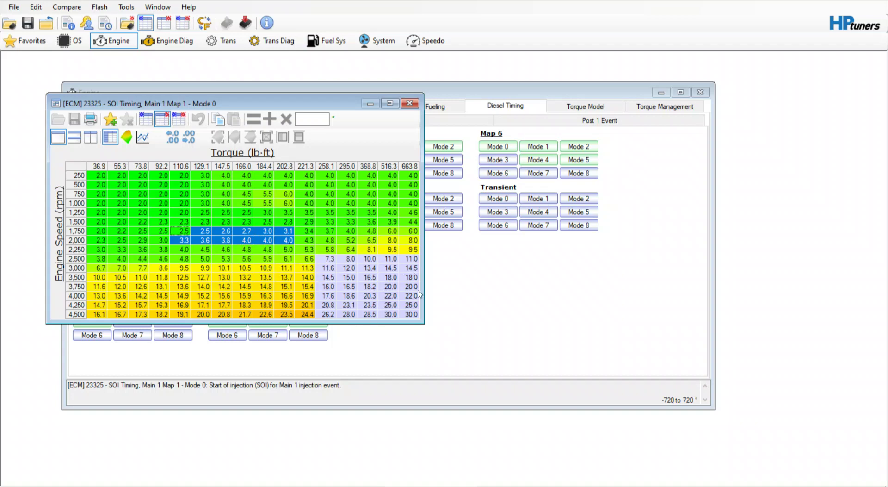
{"action": "left_click", "coordinate": [145, 119]}
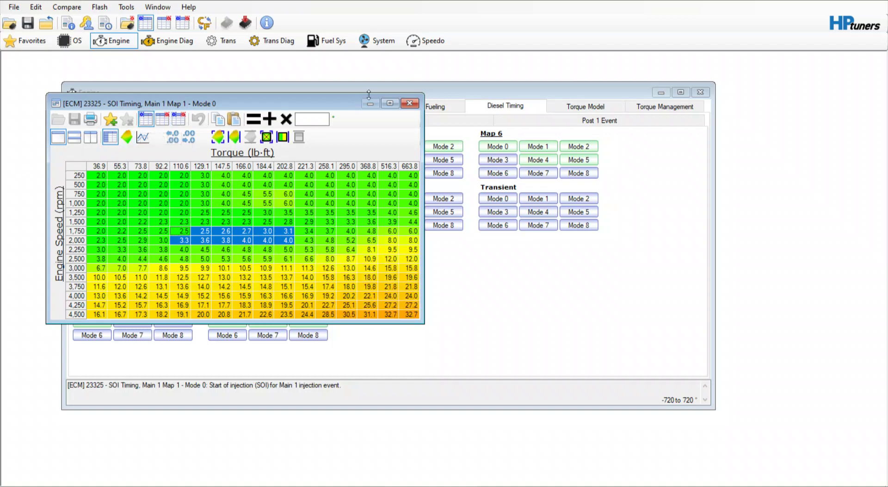
Step: Close Map 1 and compare the Map 3 Mode 1 injection timing table against stock
{"action": "left_click", "coordinate": [413, 103]}
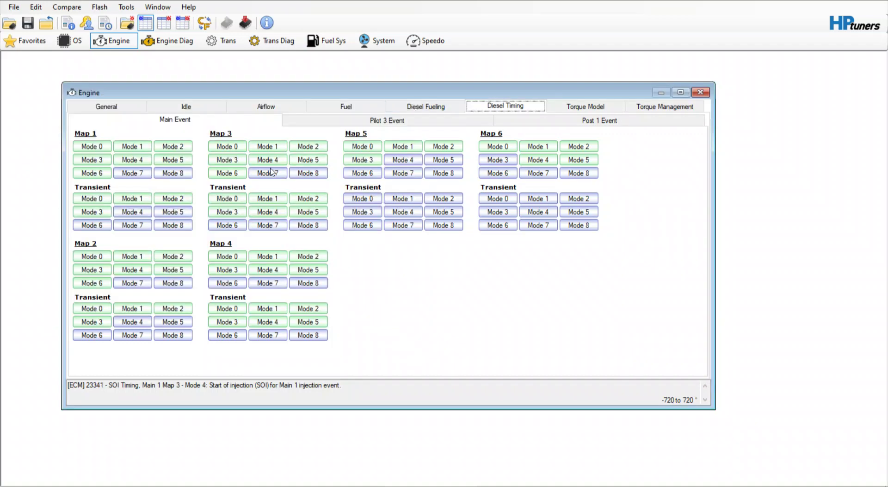
{"action": "left_click", "coordinate": [268, 146]}
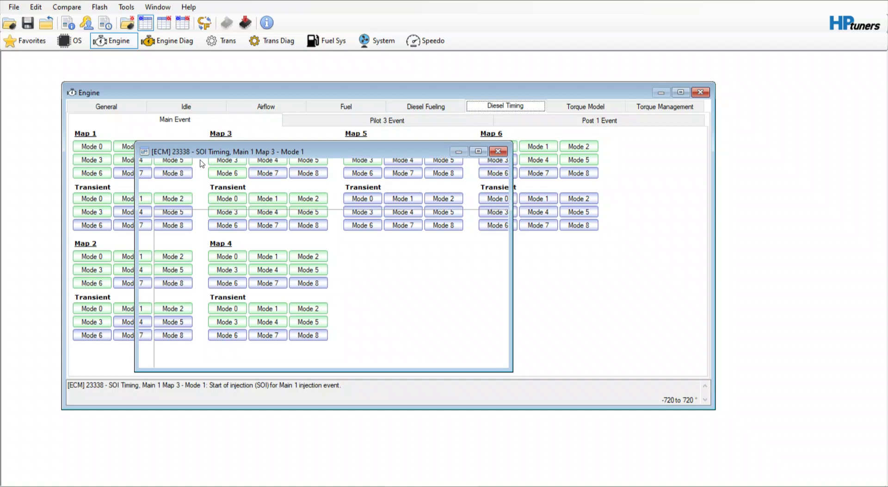
{"action": "left_click", "coordinate": [249, 168]}
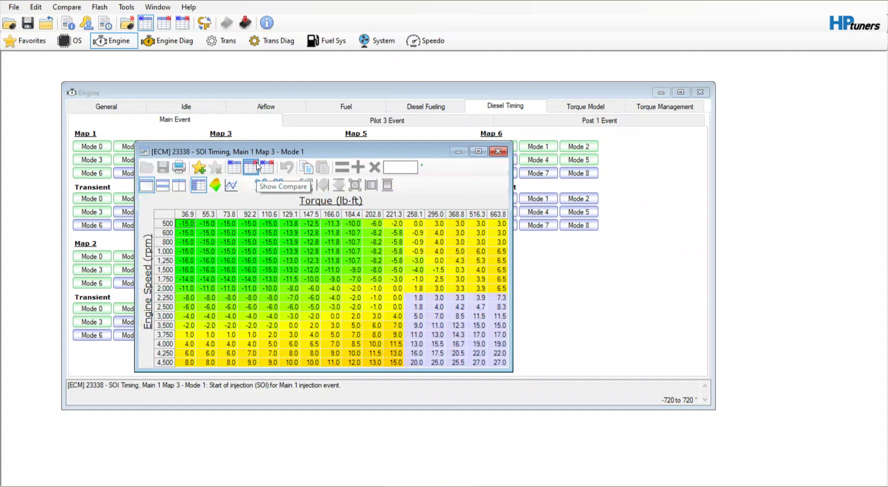
{"action": "left_click", "coordinate": [233, 173]}
{"action": "left_click", "coordinate": [245, 172]}
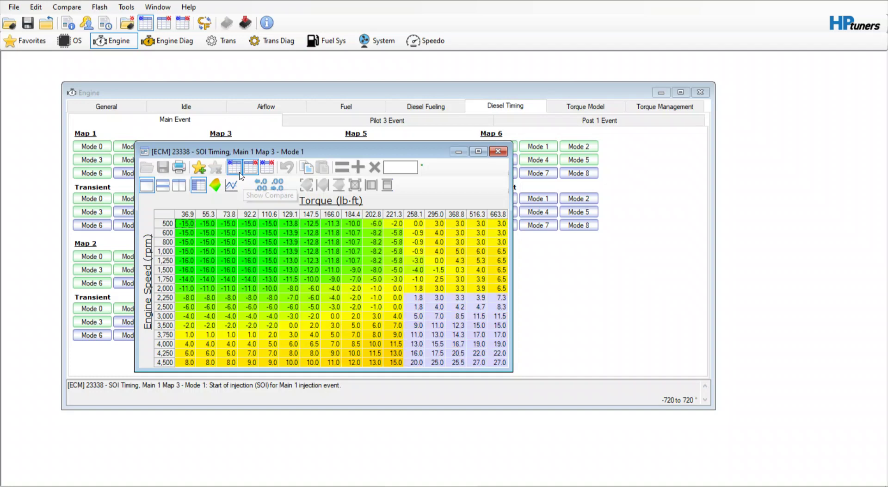
{"action": "left_click", "coordinate": [235, 169]}
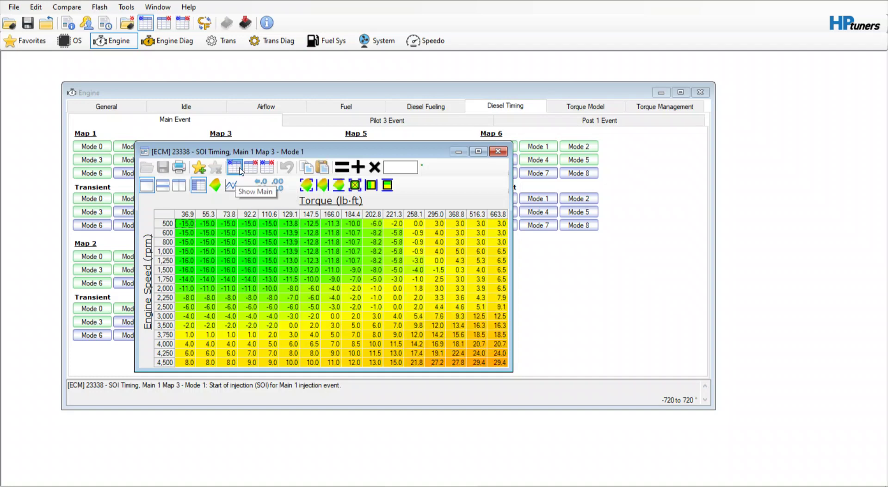
{"action": "left_click", "coordinate": [250, 169]}
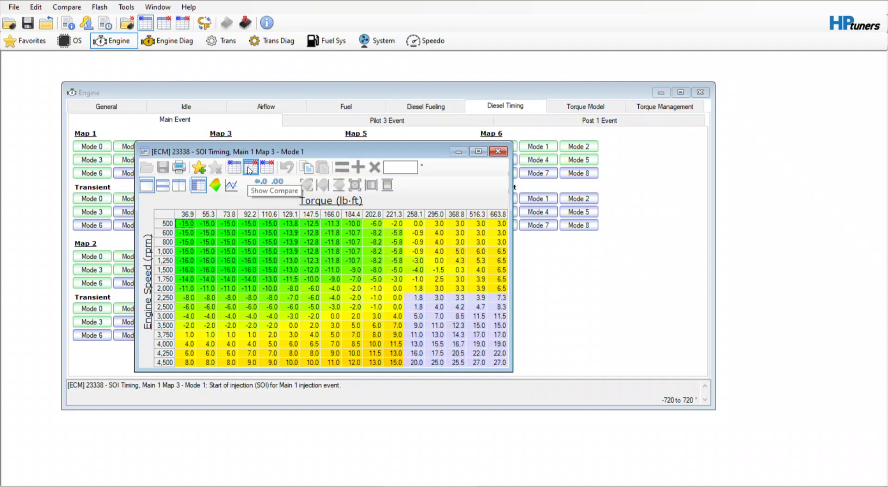
{"action": "left_click", "coordinate": [237, 170]}
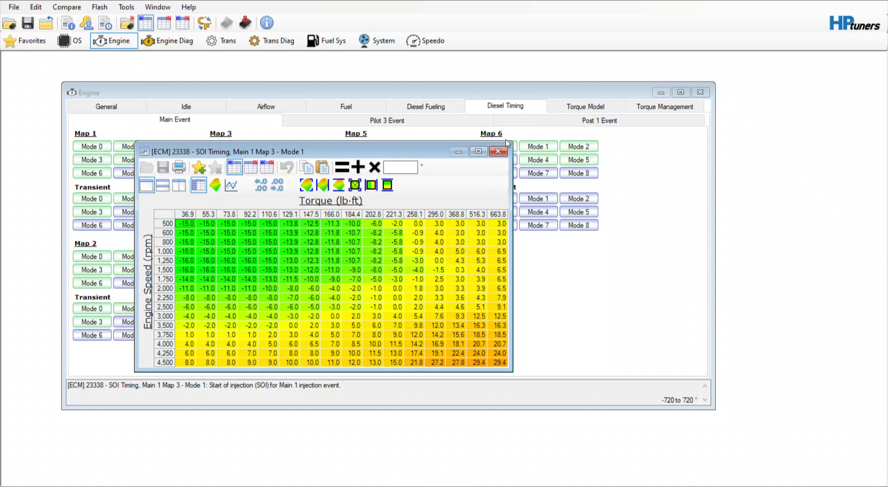
Step: Compare the Map 6 Mode 4 and Map 4 Mode 1 timing tables against stock
{"action": "left_click", "coordinate": [536, 160]}
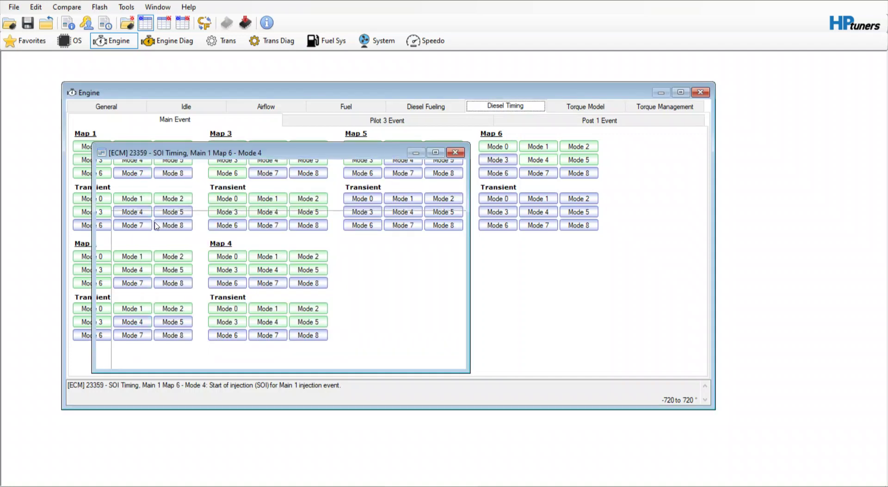
{"action": "left_click", "coordinate": [209, 170]}
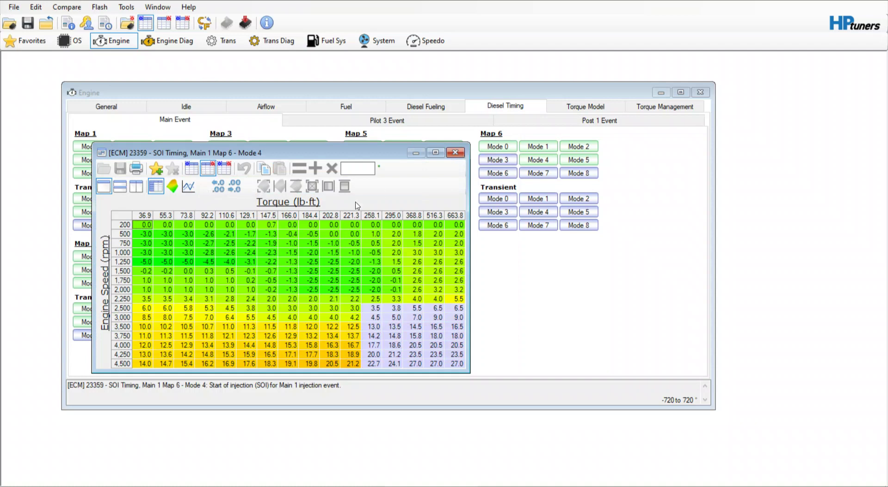
{"action": "left_click", "coordinate": [451, 152]}
{"action": "left_click", "coordinate": [268, 256]}
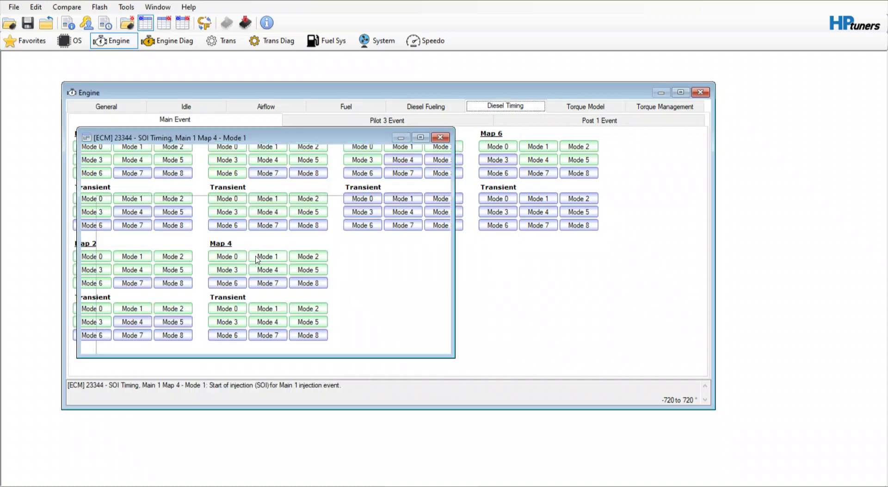
{"action": "left_click", "coordinate": [198, 151]}
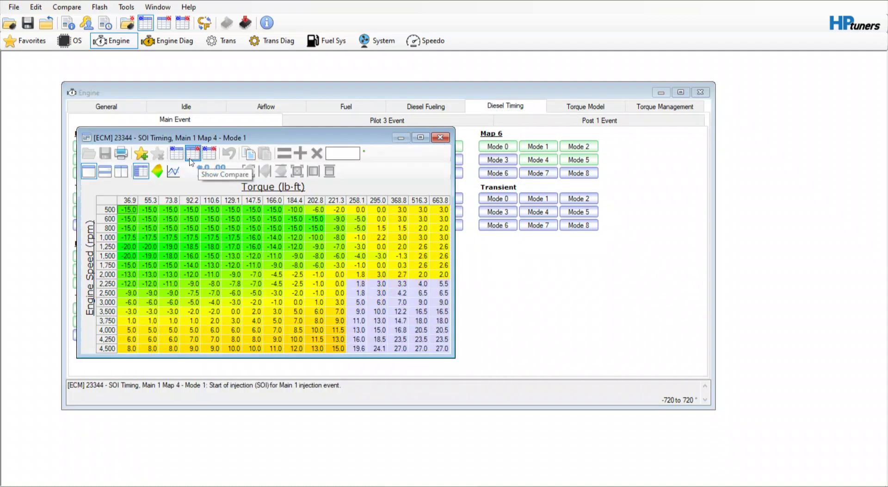
{"action": "left_click", "coordinate": [181, 158]}
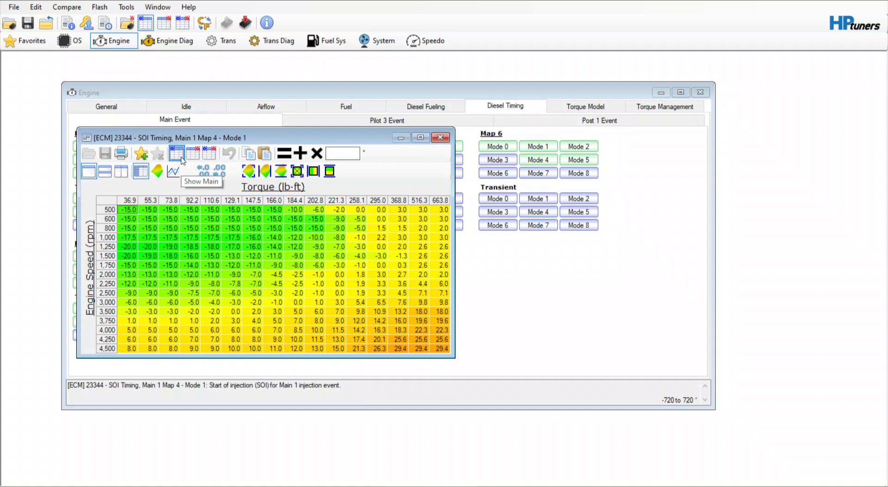
{"action": "left_click", "coordinate": [440, 138]}
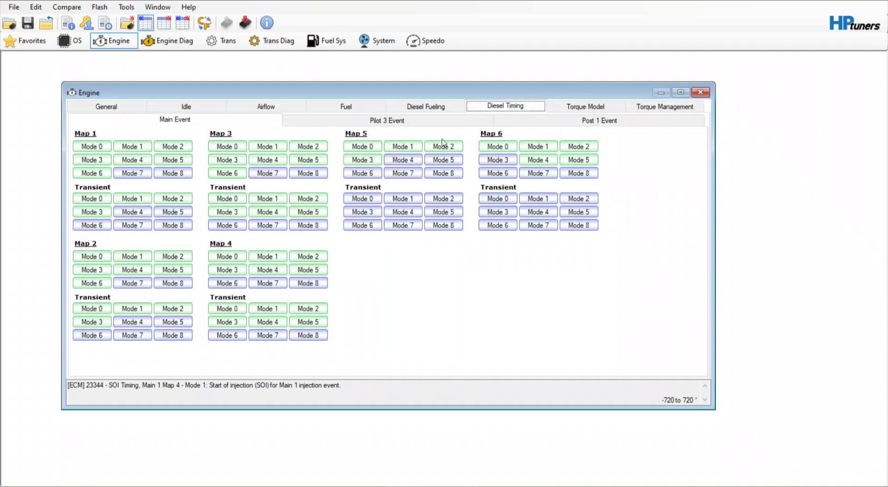
{"action": "left_click", "coordinate": [585, 121]}
Step: Review the Torque Model monitoring limits, then the Torque Management page showing 420 lb ft Max Torque
{"action": "left_click", "coordinate": [430, 123]}
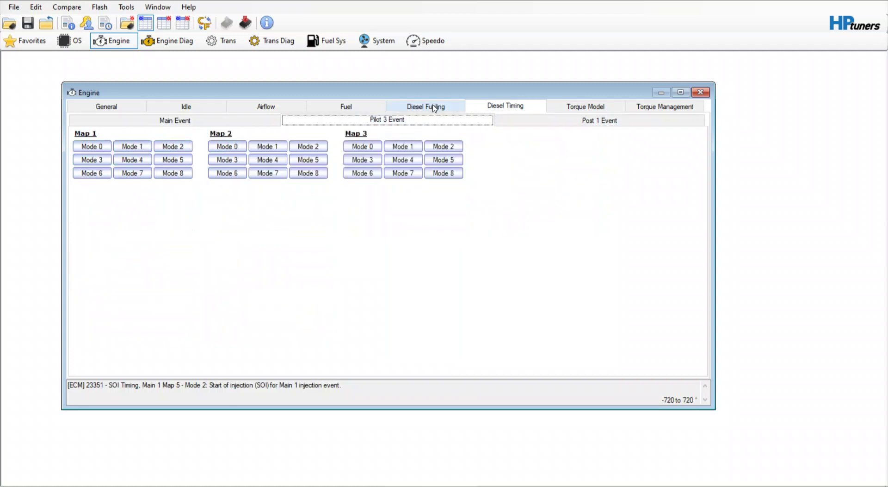
{"action": "left_click", "coordinate": [430, 110]}
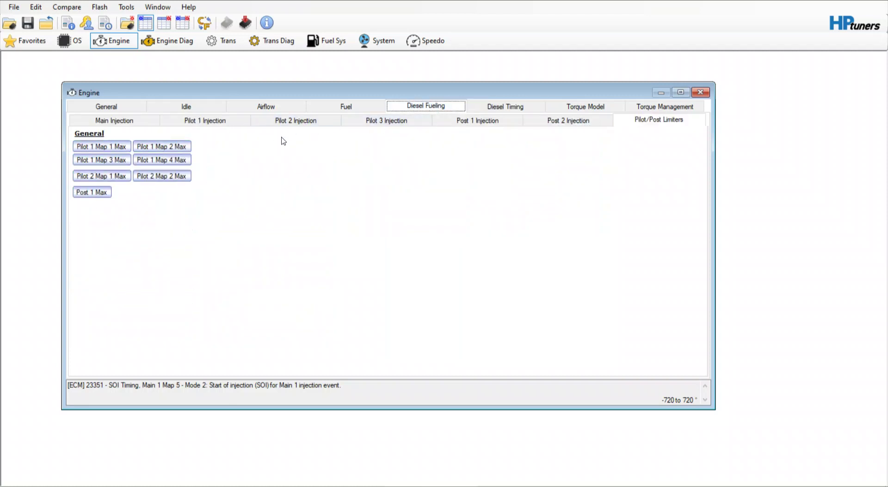
{"action": "left_click", "coordinate": [564, 105]}
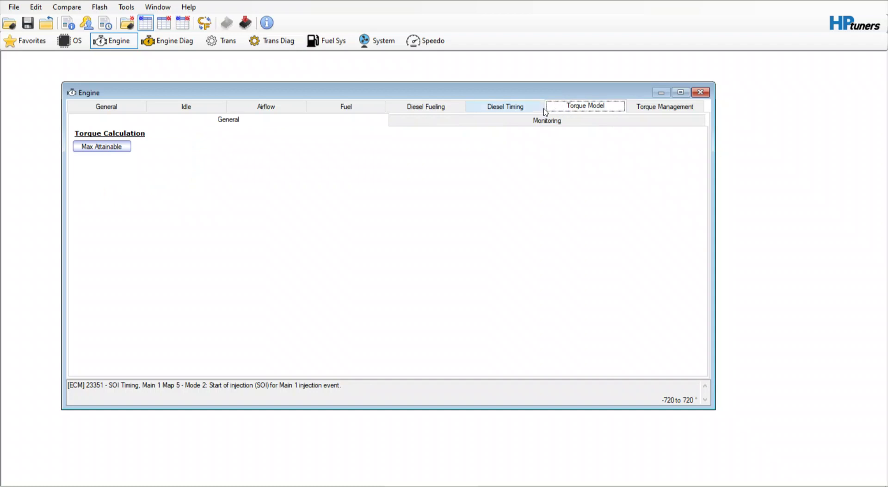
{"action": "left_click", "coordinate": [547, 119]}
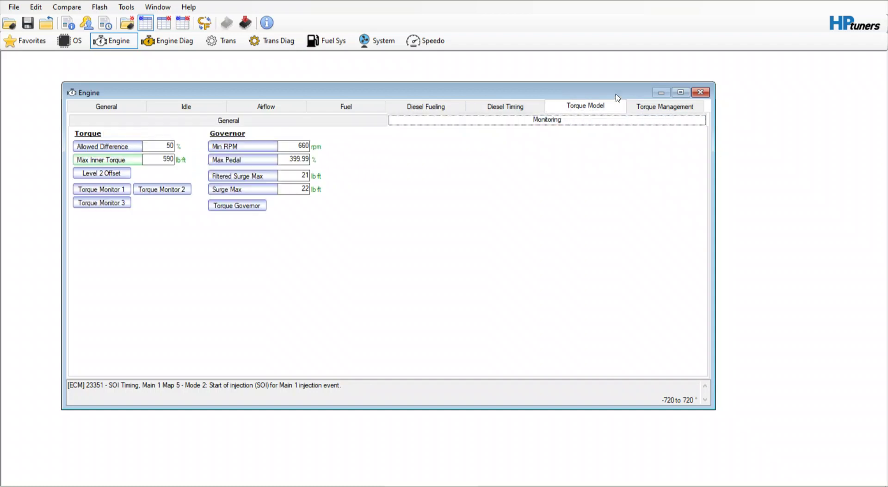
{"action": "left_click", "coordinate": [683, 105]}
{"action": "left_click", "coordinate": [400, 121]}
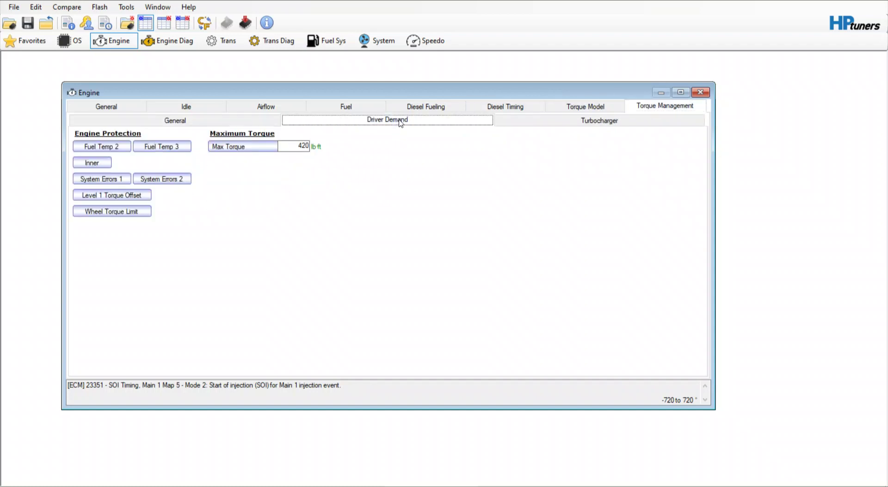
Step: Compare the Driver Demand Engine Torque table with stock and its differences, peaking near 509 lb-ft
{"action": "left_click", "coordinate": [102, 160]}
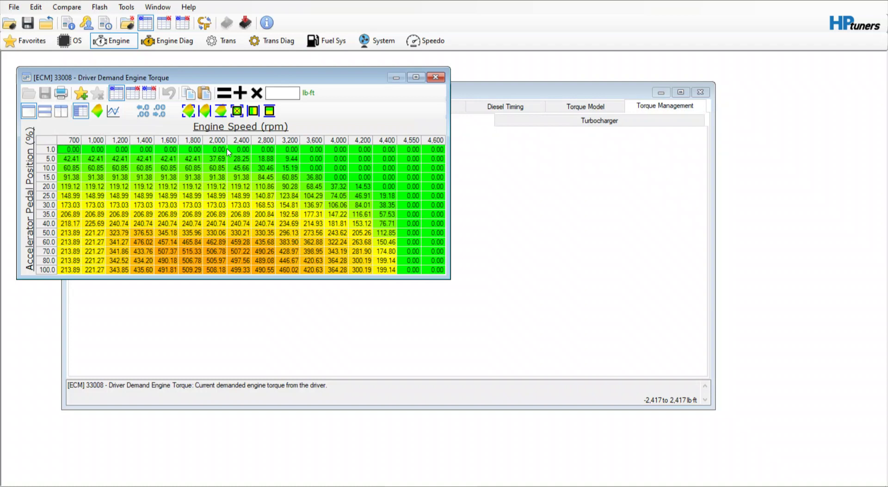
{"action": "left_click", "coordinate": [134, 95]}
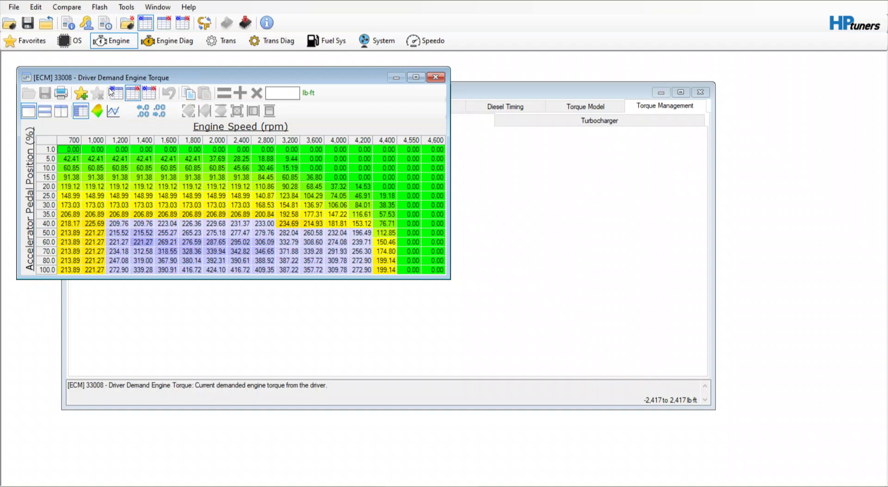
{"action": "left_click", "coordinate": [116, 93]}
{"action": "left_click", "coordinate": [131, 94]}
{"action": "left_click", "coordinate": [118, 99]}
{"action": "left_click", "coordinate": [149, 94]}
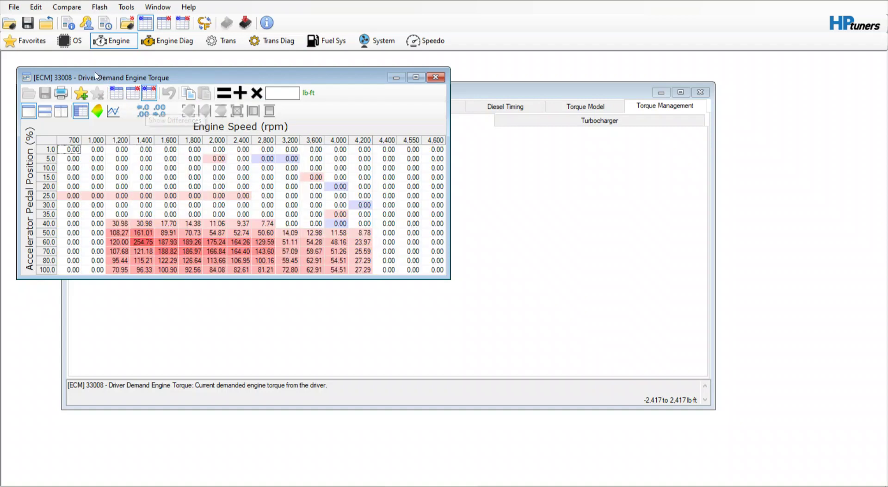
{"action": "left_click", "coordinate": [128, 96]}
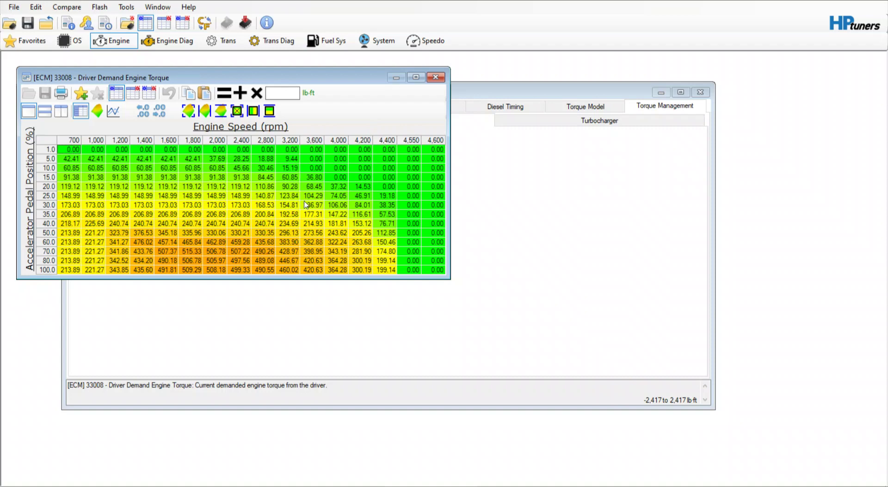
Step: Close the Engine Torque table and glance over the Engine Torque B and C tables
{"action": "left_click", "coordinate": [435, 77]}
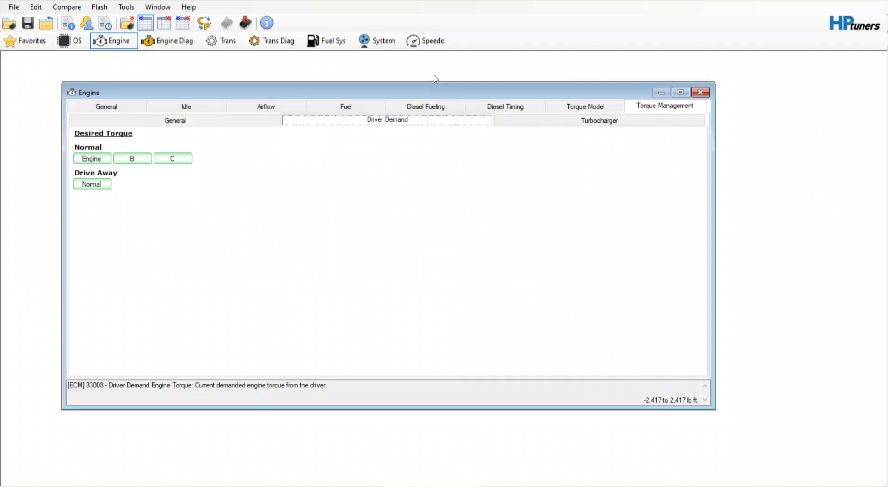
{"action": "left_click", "coordinate": [122, 160]}
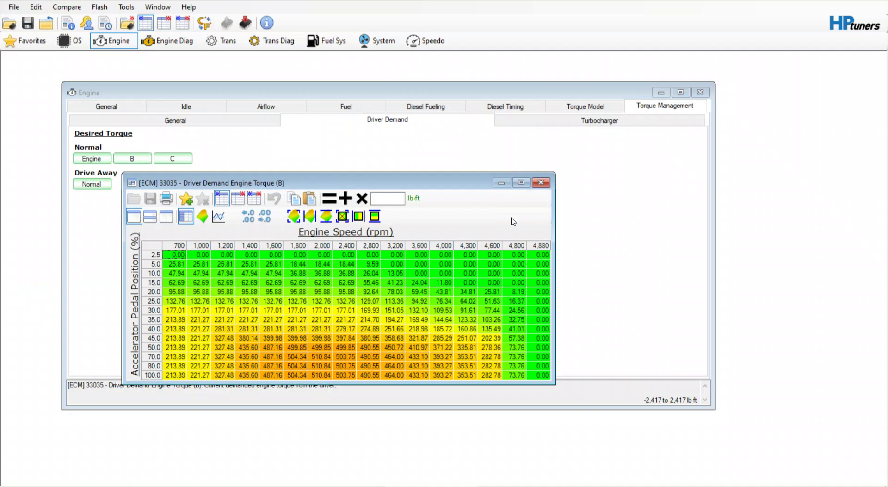
{"action": "left_click", "coordinate": [540, 182]}
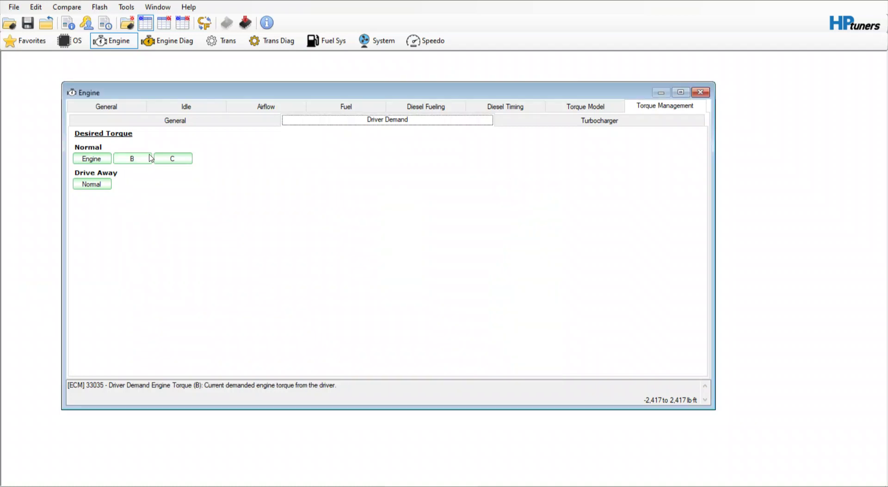
{"action": "left_click", "coordinate": [170, 158]}
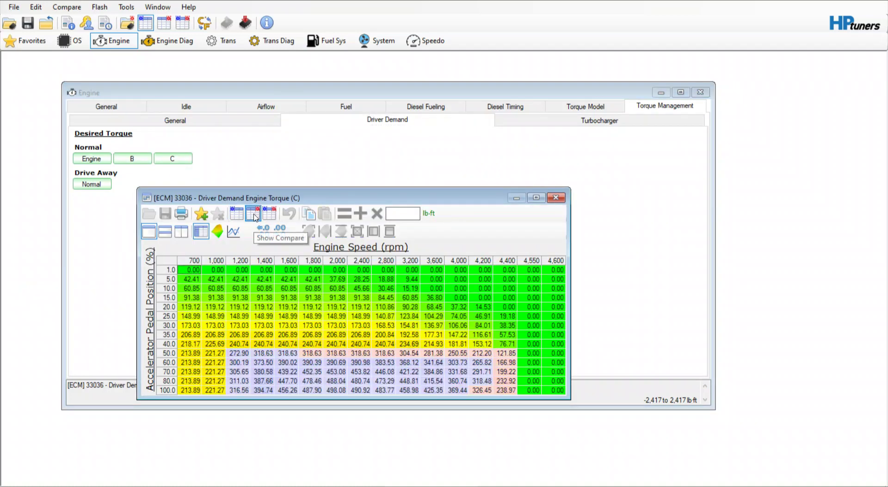
{"action": "left_click", "coordinate": [236, 214]}
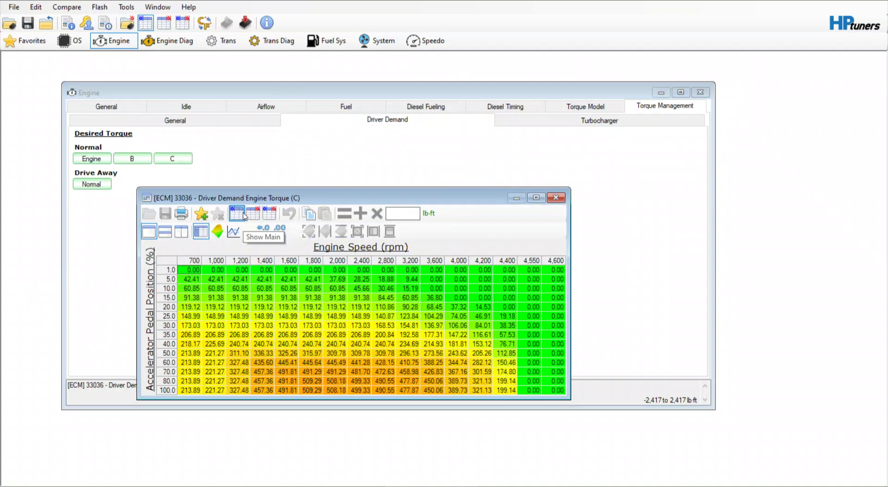
{"action": "left_click", "coordinate": [555, 198]}
Step: Compare the Normal (Drive Away) driver demand table against stock, then close it
{"action": "left_click", "coordinate": [85, 185]}
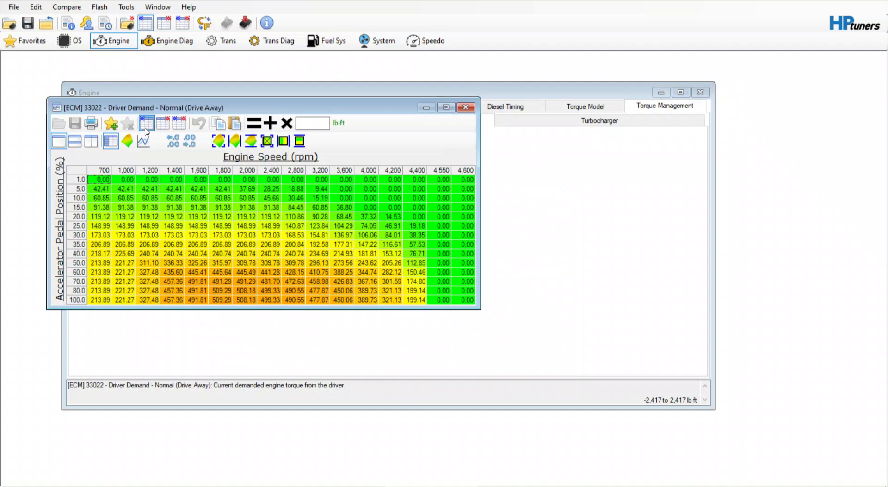
{"action": "left_click", "coordinate": [164, 124]}
{"action": "left_click", "coordinate": [147, 128]}
{"action": "left_click", "coordinate": [466, 107]}
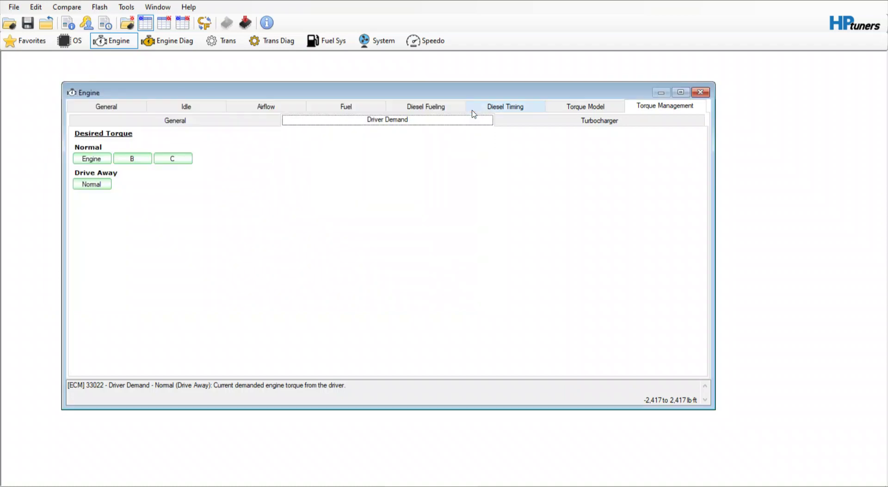
Step: Inspect the Boost Setpoint Hi Alt Mode 0 cells at 1,750–2,000 rpm and 22.5–40.0 mm³
{"action": "left_click", "coordinate": [554, 124]}
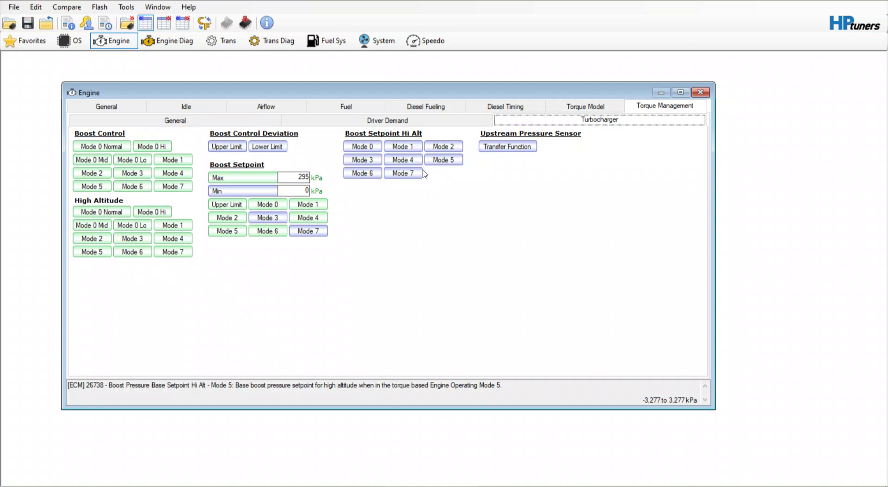
{"action": "left_click", "coordinate": [373, 148]}
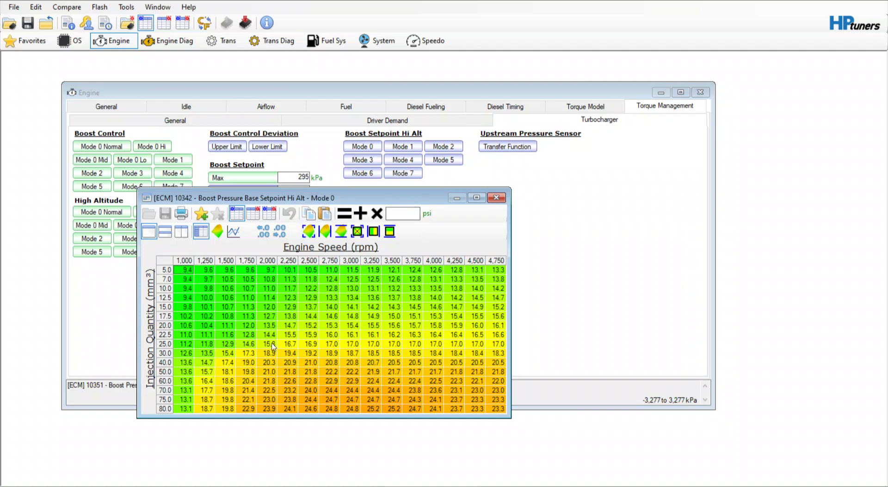
{"action": "left_click_drag", "start_coordinate": [266, 336], "coordinate": [248, 368]}
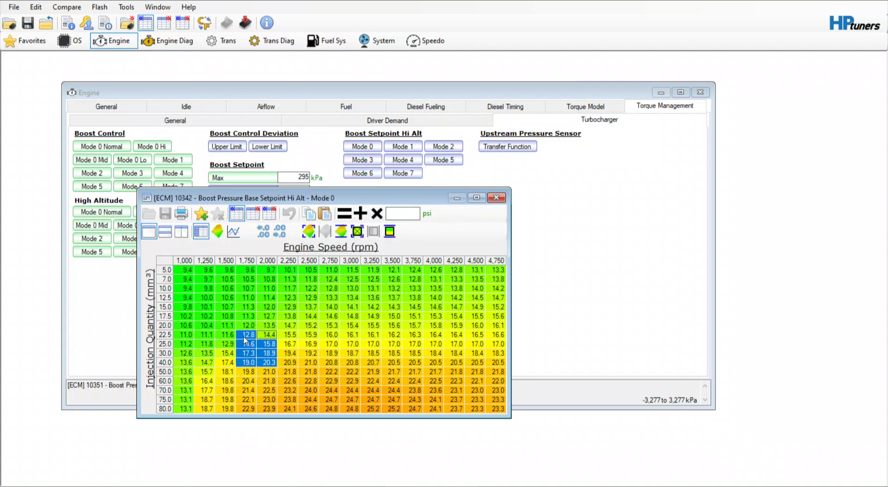
{"action": "left_click", "coordinate": [497, 198]}
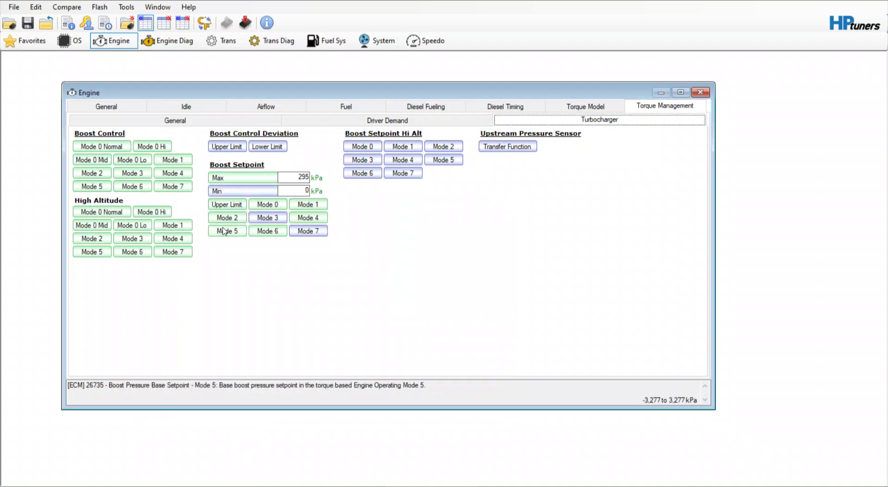
{"action": "left_click", "coordinate": [268, 204]}
{"action": "left_click", "coordinate": [268, 204]}
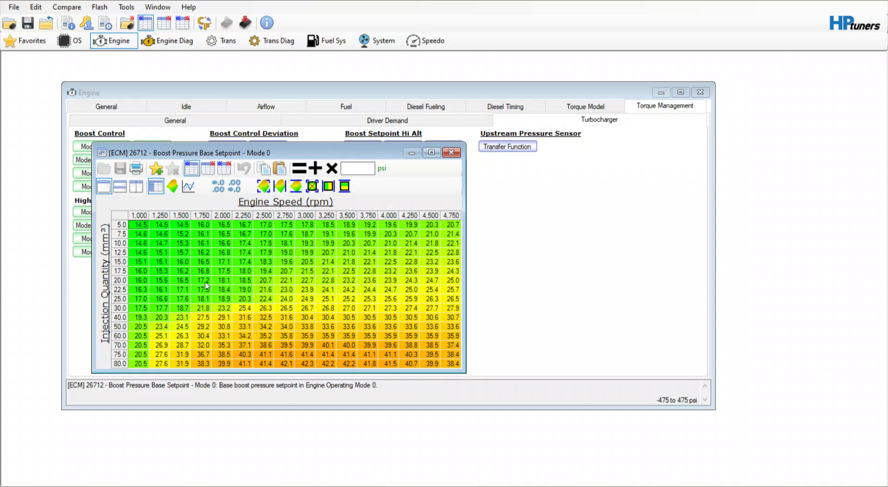
{"action": "left_click_drag", "start_coordinate": [206, 282], "coordinate": [228, 313]}
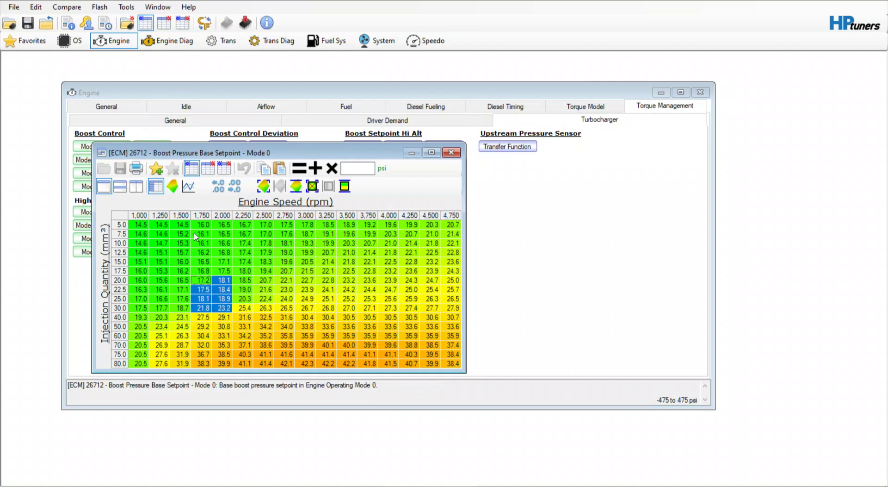
{"action": "left_click", "coordinate": [198, 169]}
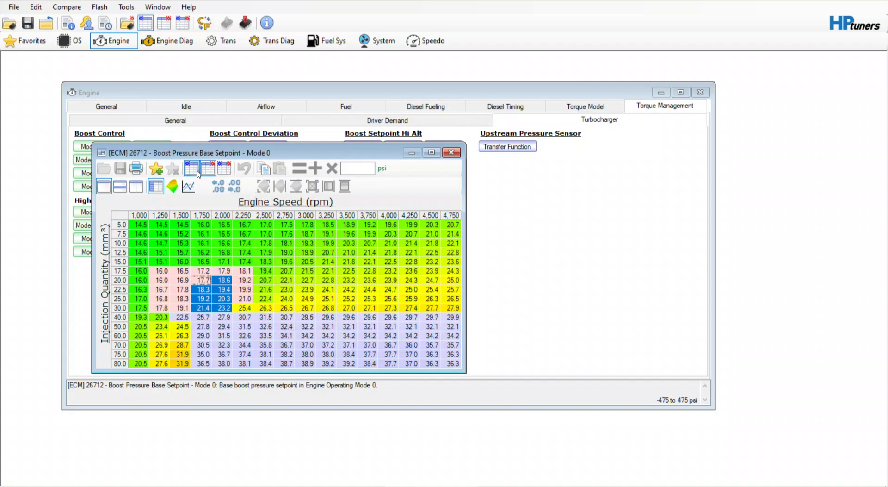
{"action": "left_click", "coordinate": [199, 172]}
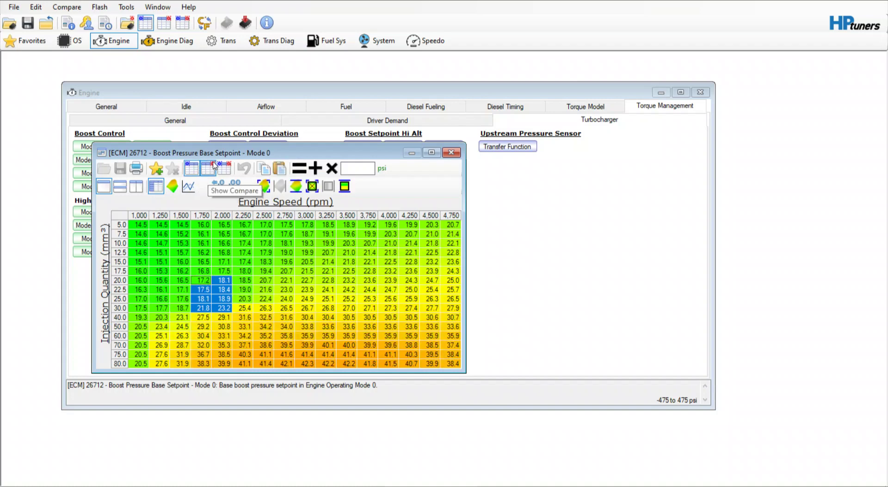
{"action": "left_click", "coordinate": [214, 165]}
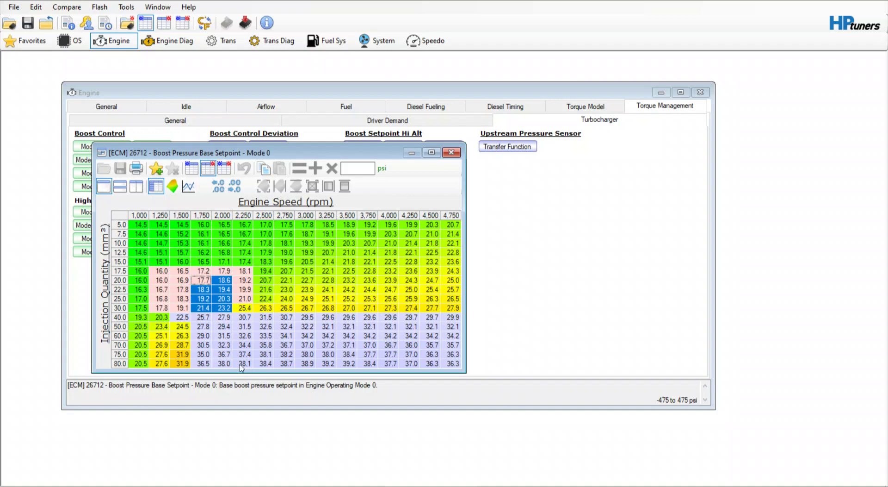
{"action": "left_click", "coordinate": [192, 168]}
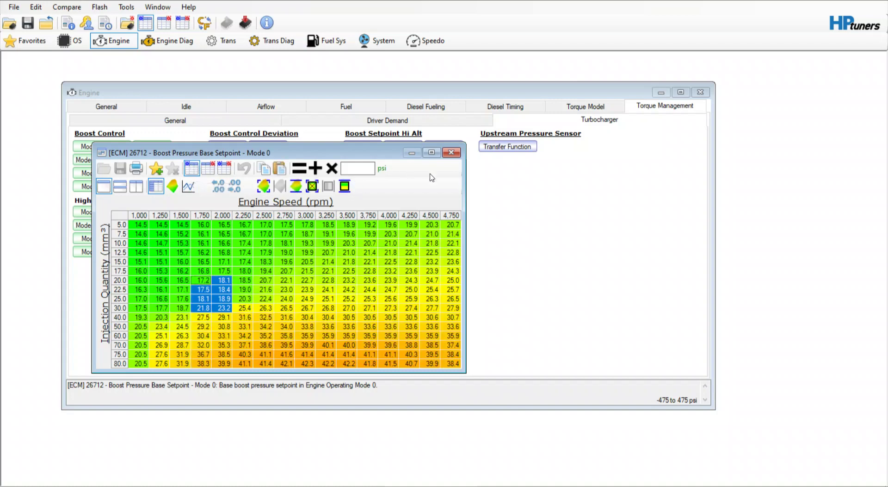
{"action": "left_click", "coordinate": [451, 153]}
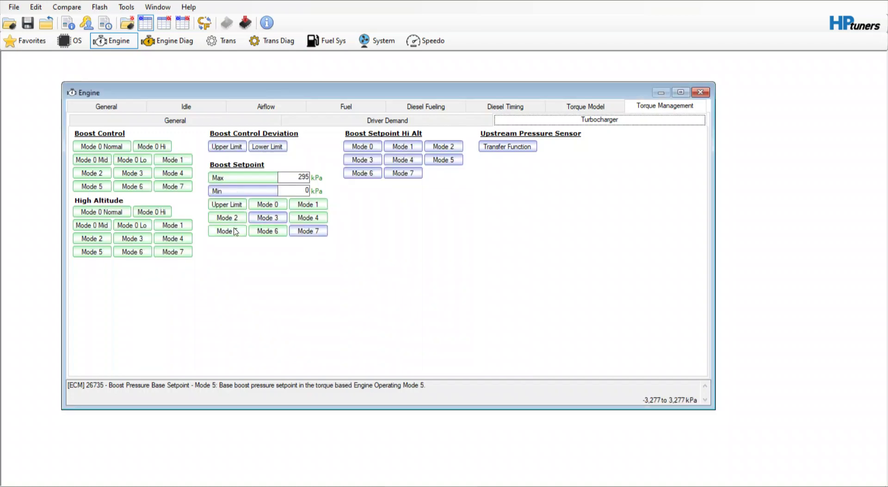
{"action": "left_click", "coordinate": [236, 231]}
{"action": "left_click", "coordinate": [207, 167]}
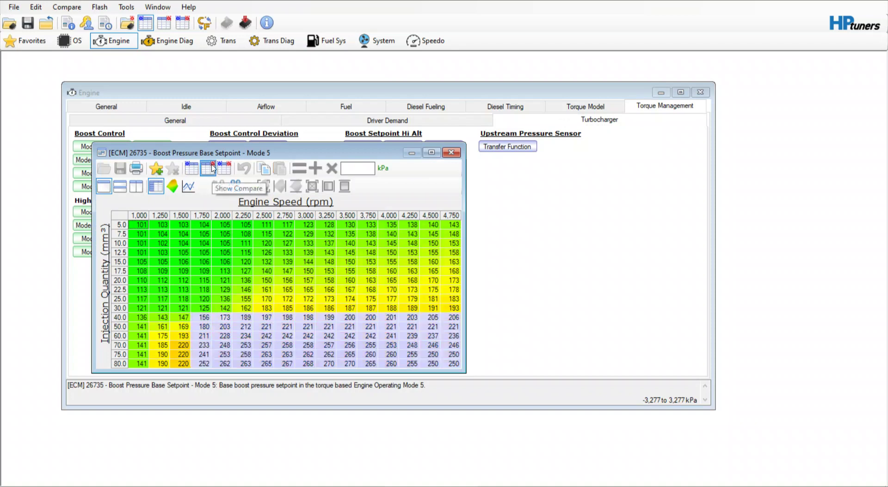
{"action": "left_click", "coordinate": [192, 168]}
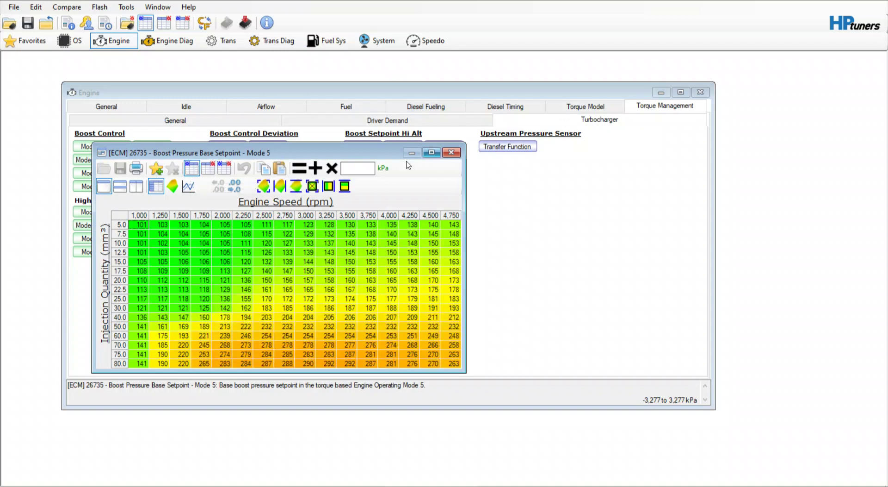
{"action": "left_click", "coordinate": [383, 168]}
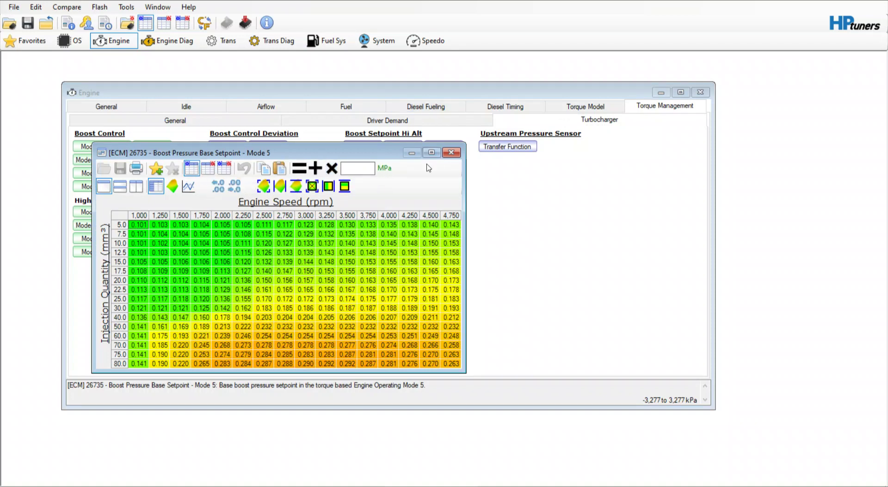
{"action": "left_click", "coordinate": [384, 169]}
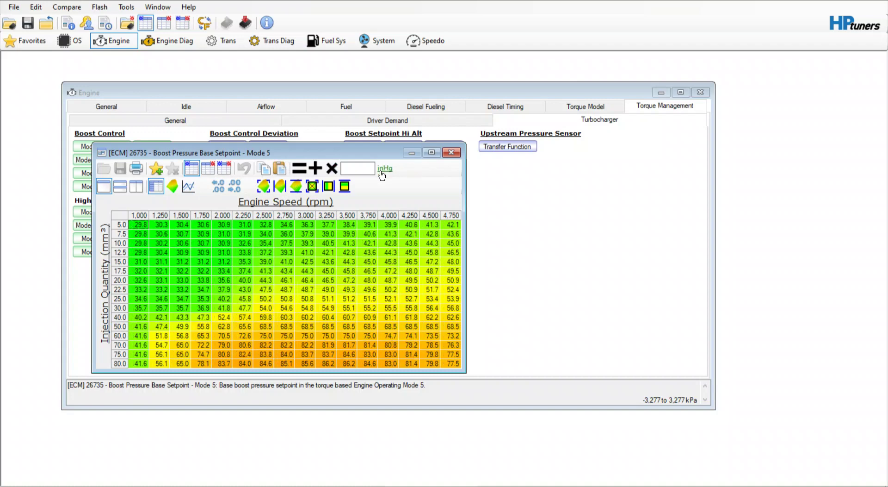
{"action": "left_click", "coordinate": [381, 171]}
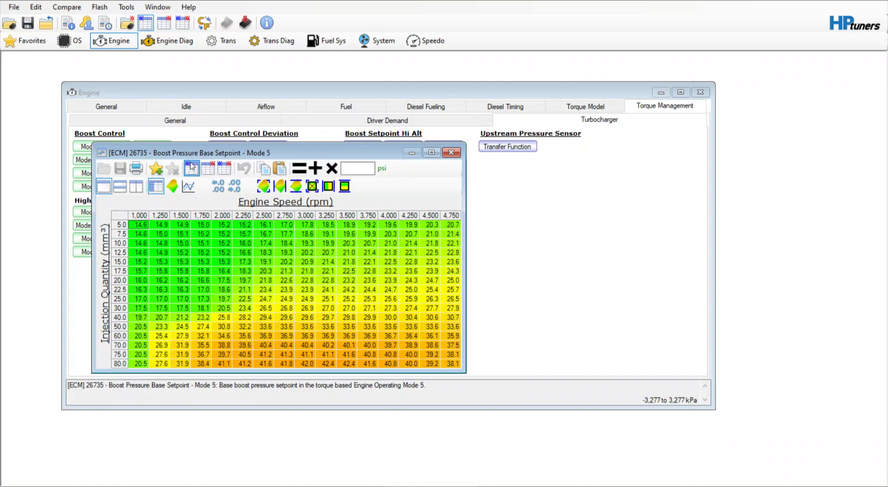
{"action": "left_click", "coordinate": [208, 167]}
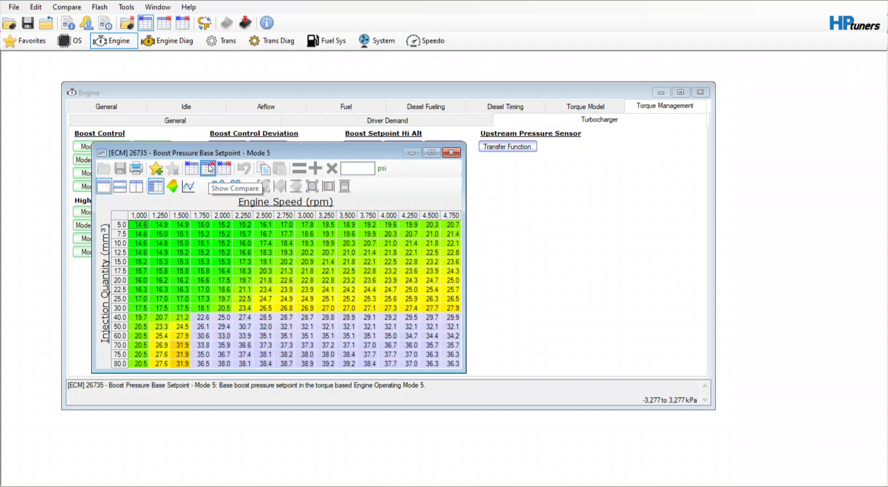
{"action": "left_click", "coordinate": [191, 168]}
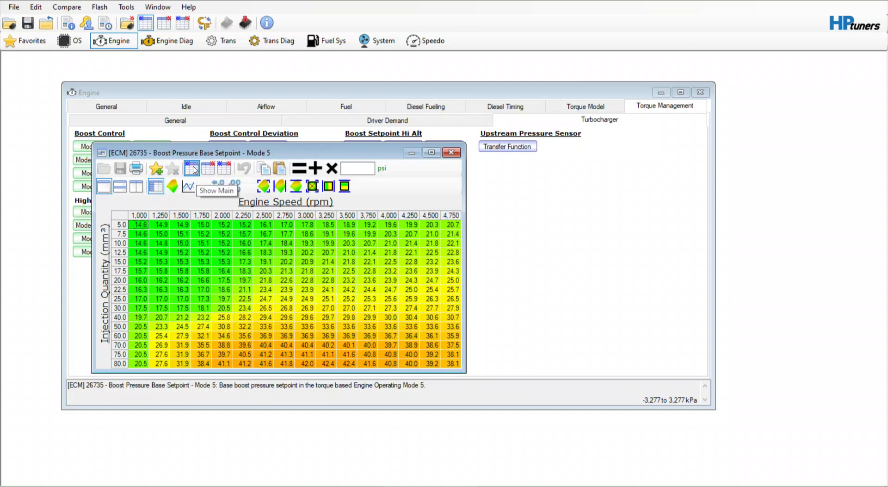
{"action": "left_click", "coordinate": [452, 152]}
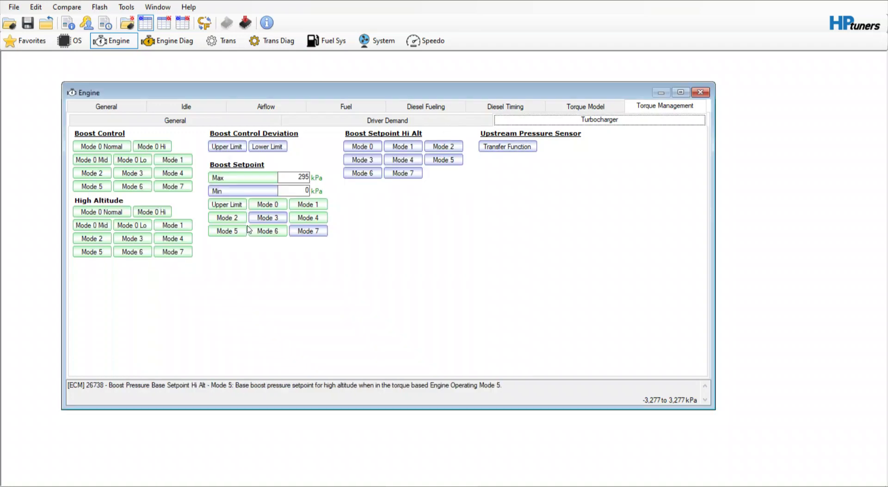
{"action": "left_click", "coordinate": [264, 236]}
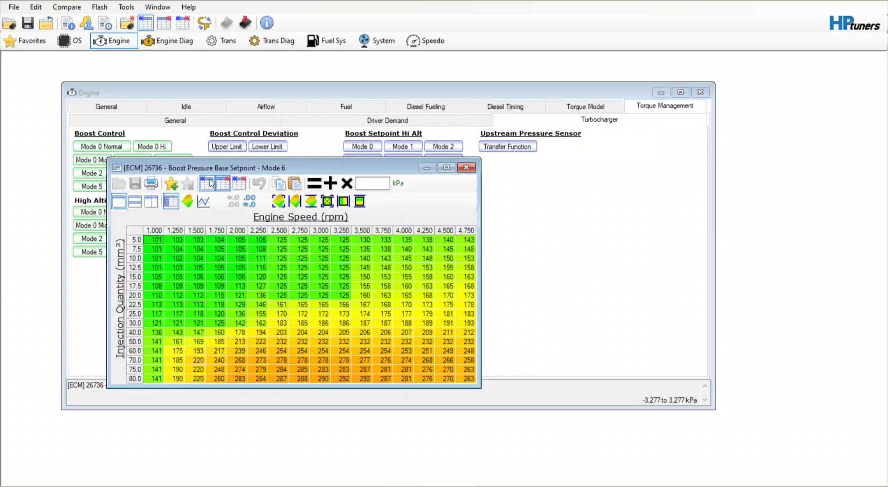
{"action": "left_click", "coordinate": [399, 185]}
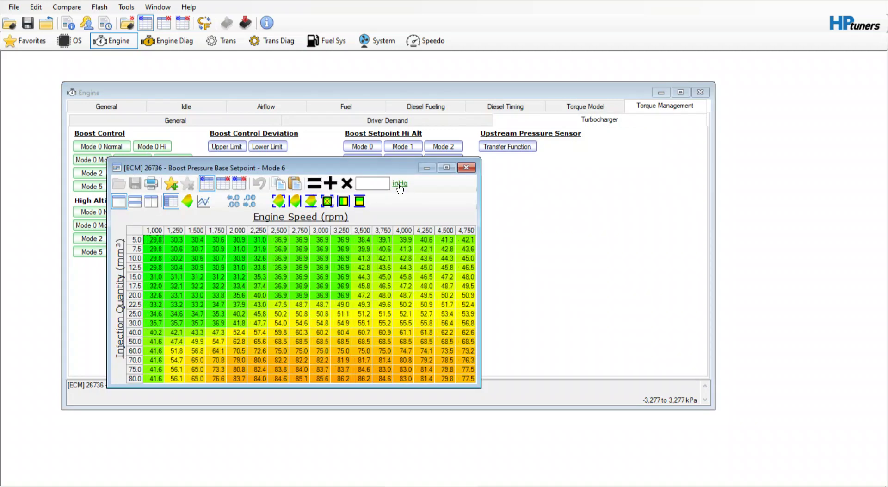
{"action": "left_click", "coordinate": [223, 183]}
{"action": "left_click", "coordinate": [214, 183]}
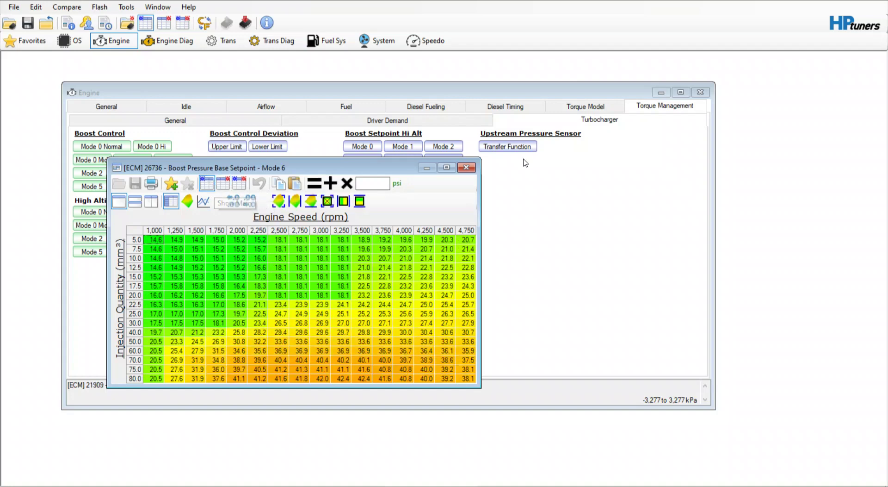
{"action": "left_click", "coordinate": [466, 167]}
Step: Repeatedly compare the Boost Pressure Control Mode 0 Normal table against stock, then close it
{"action": "left_click", "coordinate": [96, 147]}
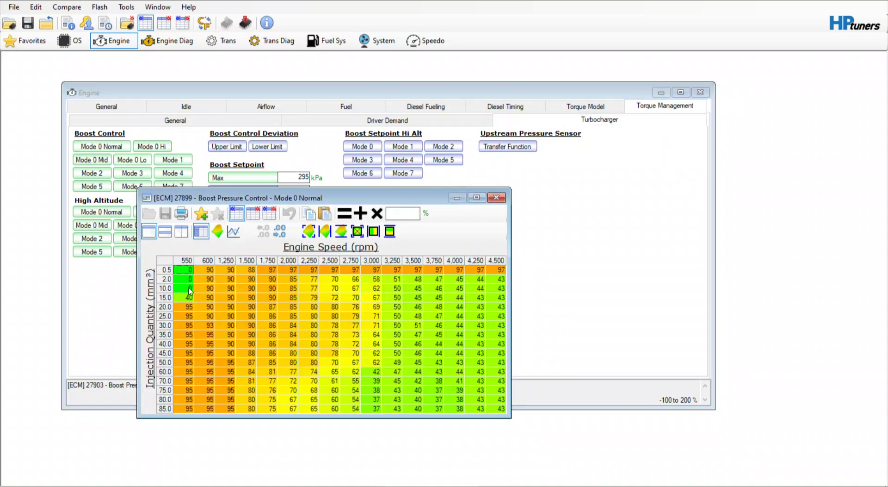
{"action": "left_click", "coordinate": [253, 213]}
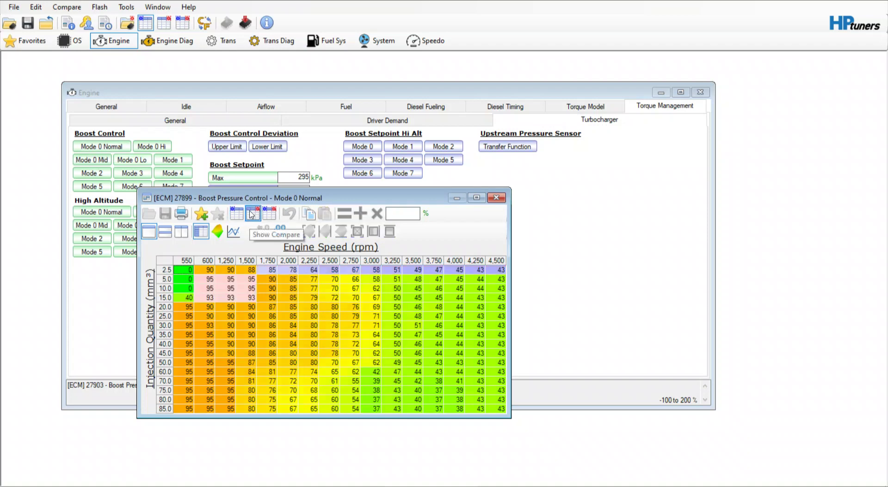
{"action": "left_click", "coordinate": [236, 214]}
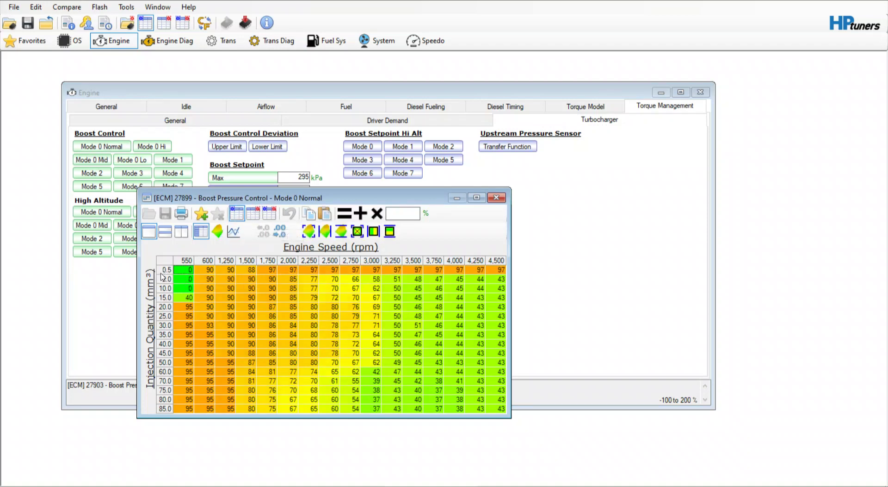
{"action": "left_click", "coordinate": [246, 216]}
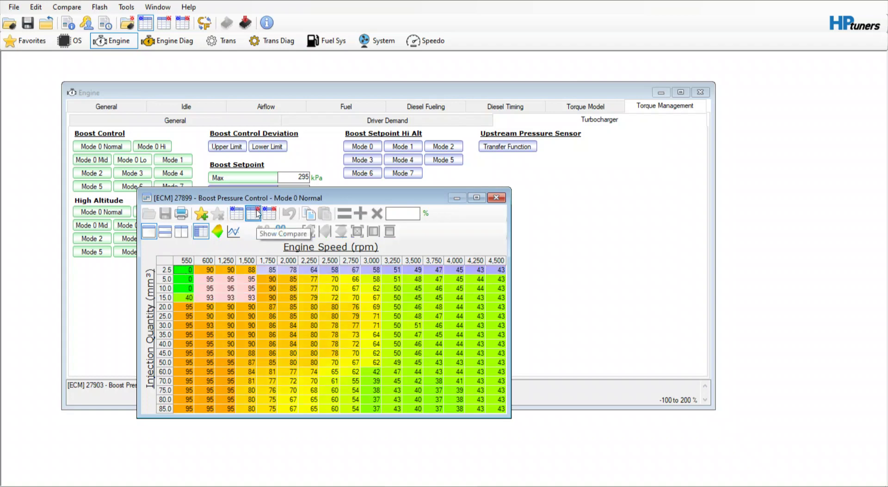
{"action": "left_click", "coordinate": [237, 213]}
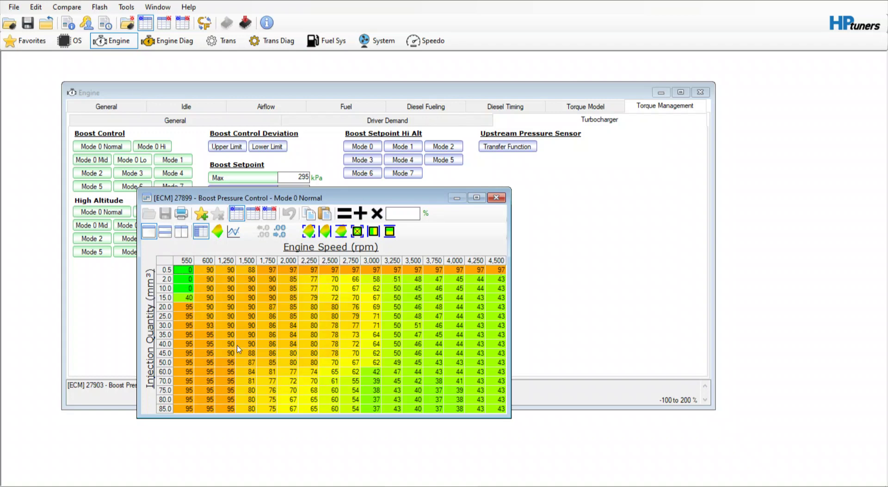
{"action": "left_click", "coordinate": [253, 214]}
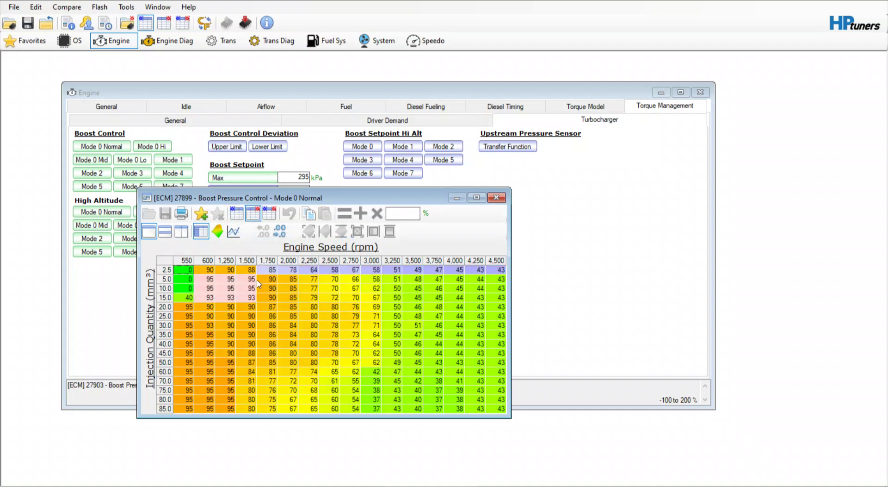
{"action": "left_click", "coordinate": [237, 214]}
{"action": "left_click", "coordinate": [253, 213]}
{"action": "left_click", "coordinate": [238, 217]}
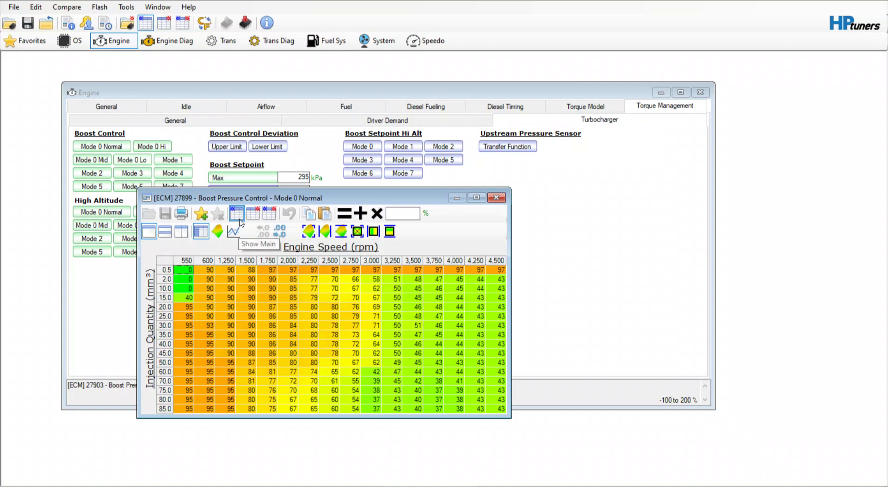
{"action": "left_click", "coordinate": [253, 213]}
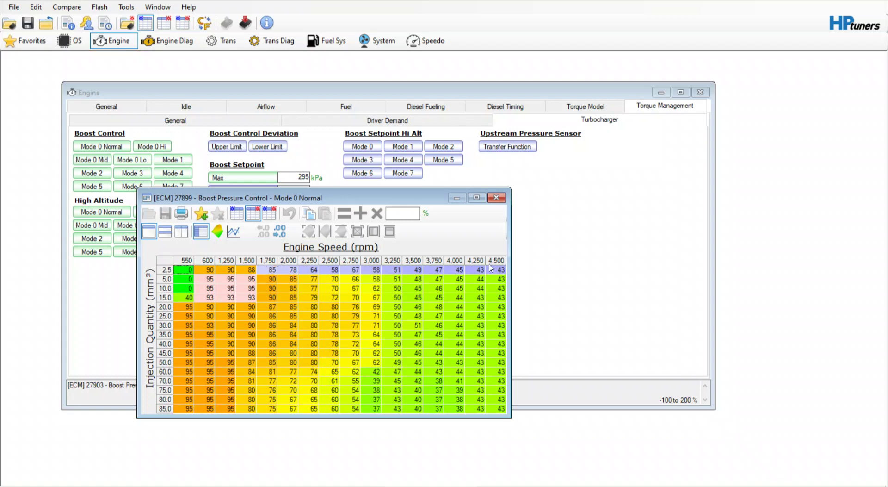
{"action": "left_click", "coordinate": [237, 213]}
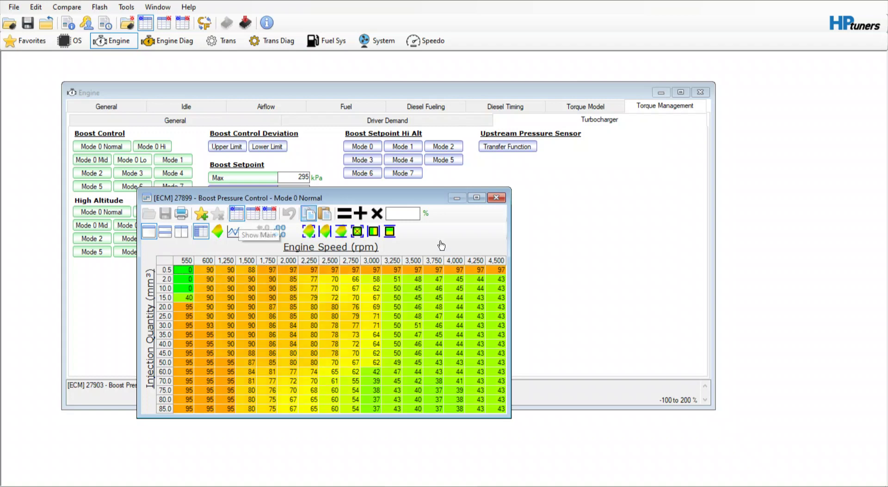
{"action": "left_click", "coordinate": [497, 197]}
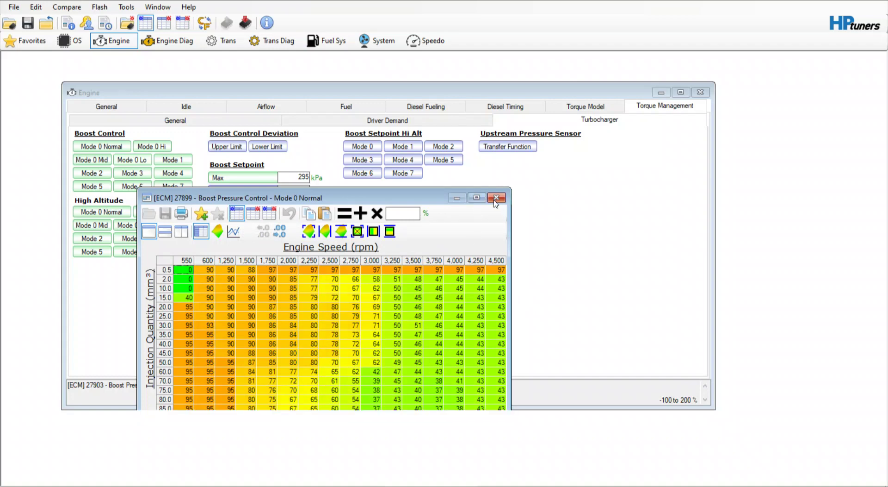
Step: Compare the high-altitude Mode 3 boost pressure table against stock and close it
{"action": "left_click", "coordinate": [131, 240]}
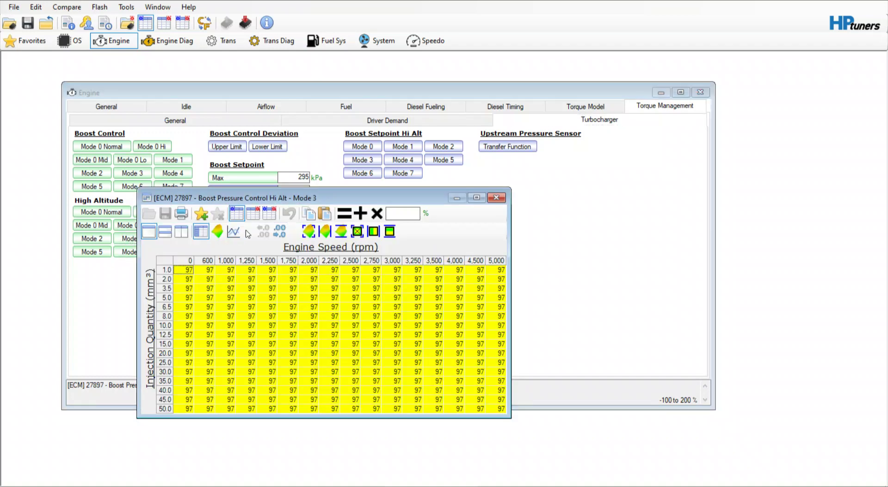
{"action": "left_click", "coordinate": [254, 213]}
{"action": "left_click", "coordinate": [237, 214]}
{"action": "left_click", "coordinate": [493, 201]}
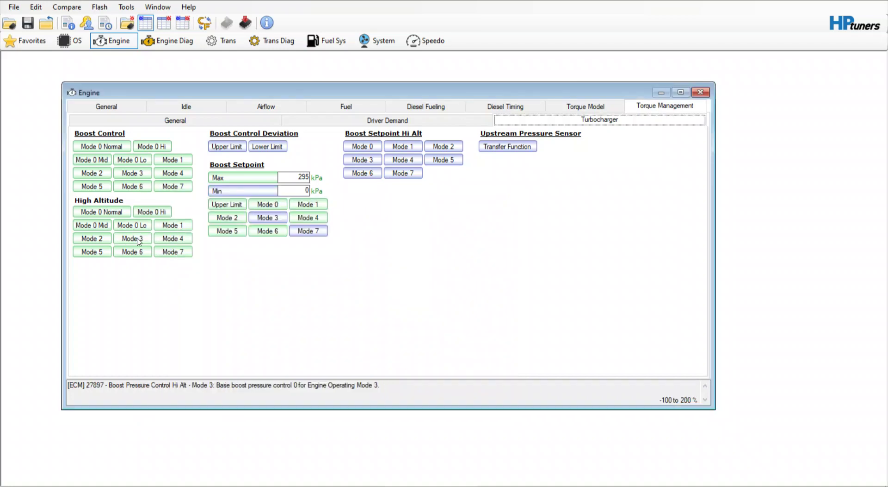
Step: Check the high-altitude Mode 6 and Mode 7 boost tables, then open Mode 0 Mid
{"action": "left_click", "coordinate": [133, 252]}
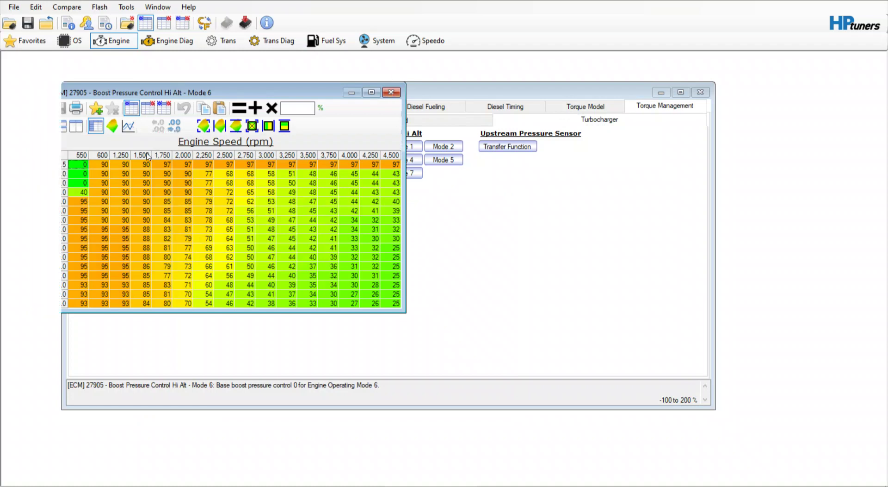
{"action": "left_click", "coordinate": [391, 92]}
{"action": "left_click", "coordinate": [171, 251]}
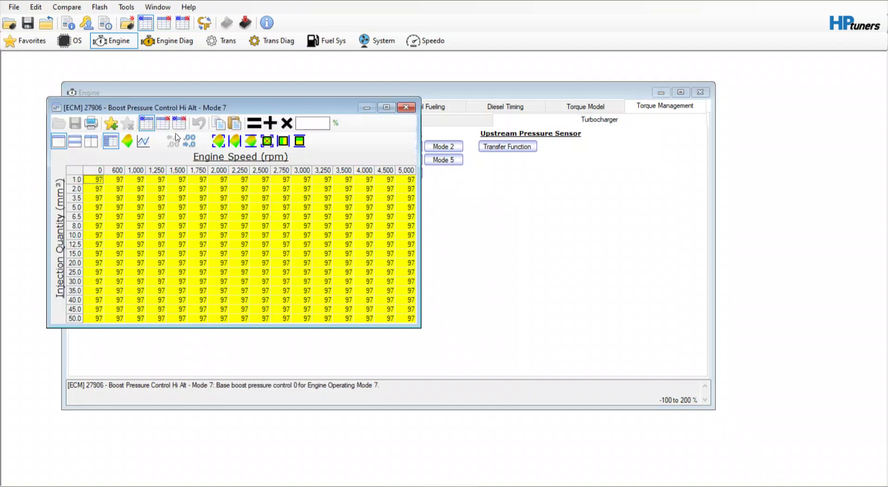
{"action": "key", "text": "ctrl+a"}
{"action": "left_click", "coordinate": [169, 122]}
{"action": "left_click", "coordinate": [406, 107]}
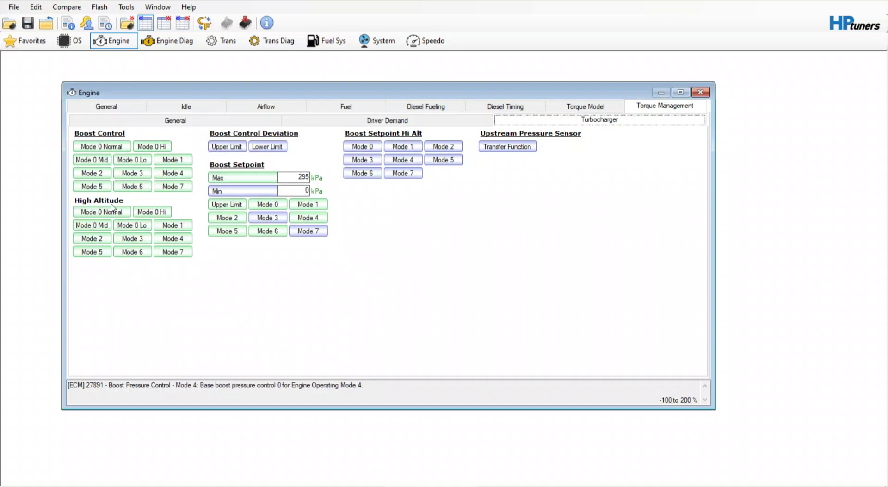
{"action": "left_click", "coordinate": [92, 226]}
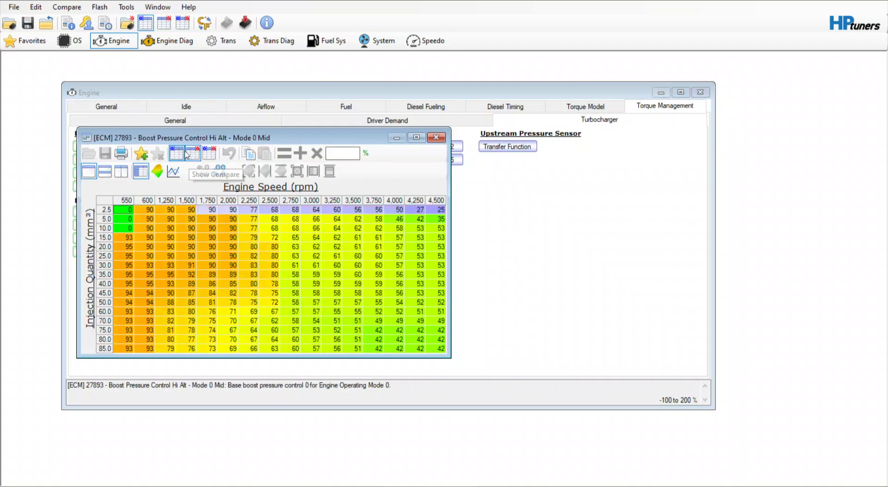
Step: Close the Mode 0 Mid table and show Boost Setpoint Max in psi (42.8)
{"action": "left_click", "coordinate": [435, 139]}
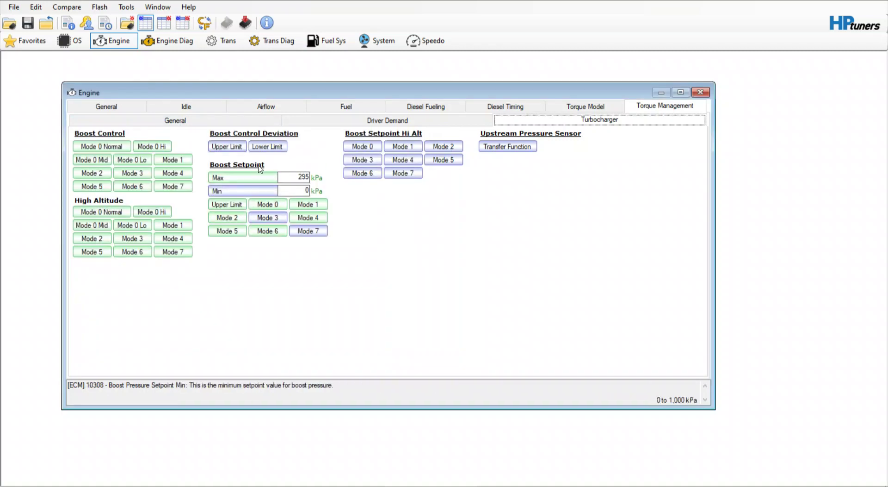
{"action": "left_click", "coordinate": [316, 179]}
{"action": "left_click", "coordinate": [317, 181]}
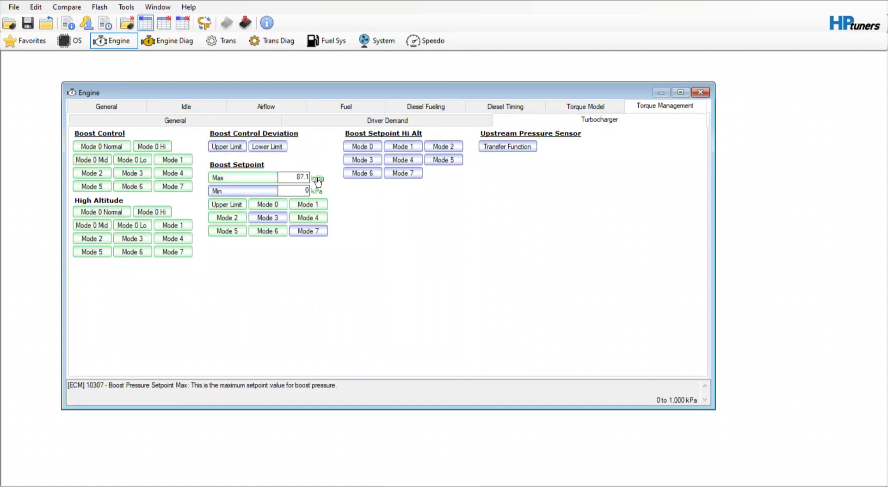
{"action": "left_click", "coordinate": [317, 180]}
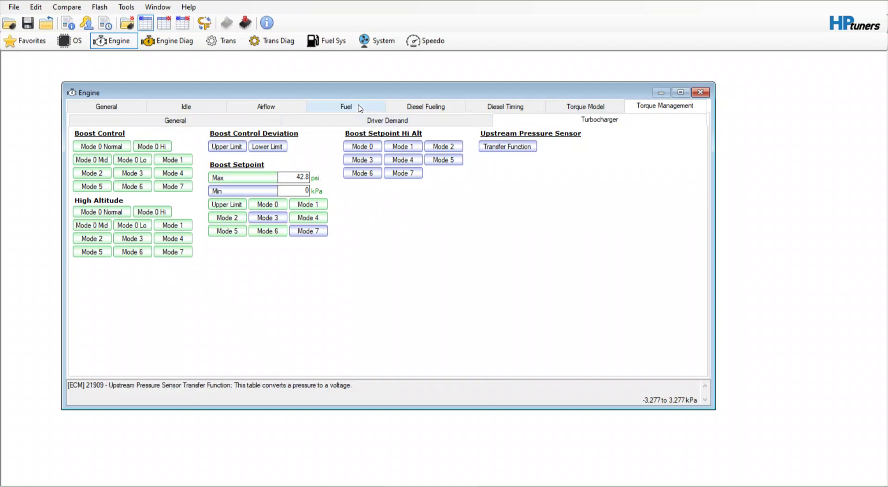
Step: Step through the Engine categories to Torque Model monitoring, showing Max Inner Torque 590 lb ft
{"action": "left_click", "coordinate": [134, 111]}
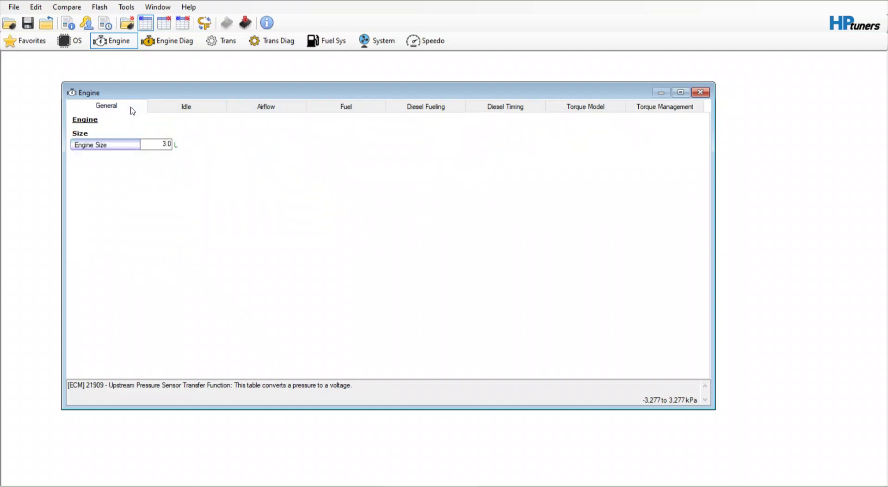
{"action": "left_click", "coordinate": [185, 112]}
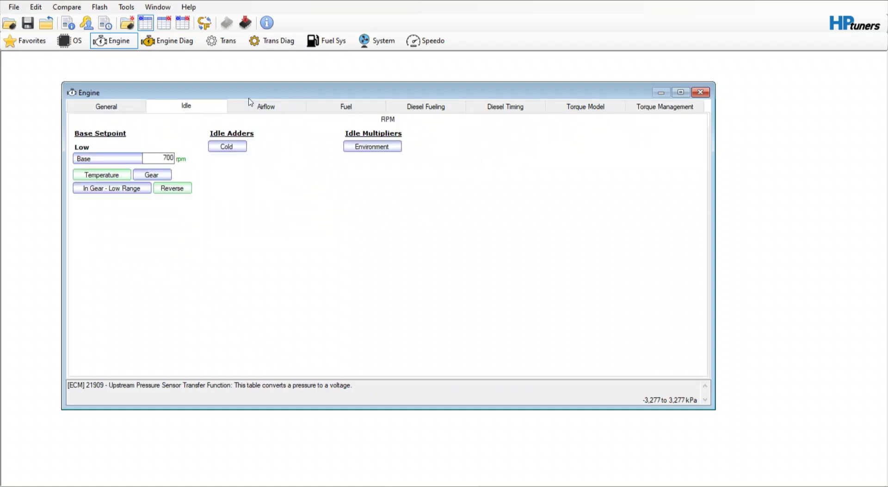
{"action": "left_click", "coordinate": [268, 114]}
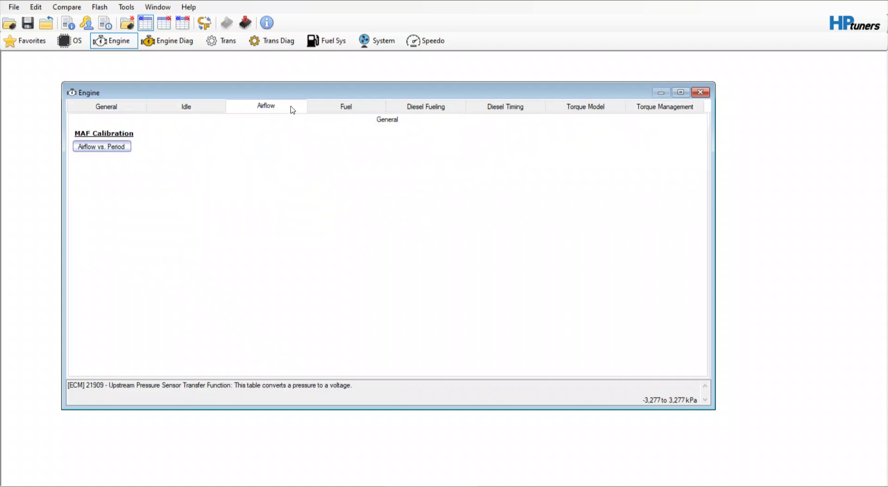
{"action": "left_click", "coordinate": [347, 105]}
{"action": "left_click", "coordinate": [394, 108]}
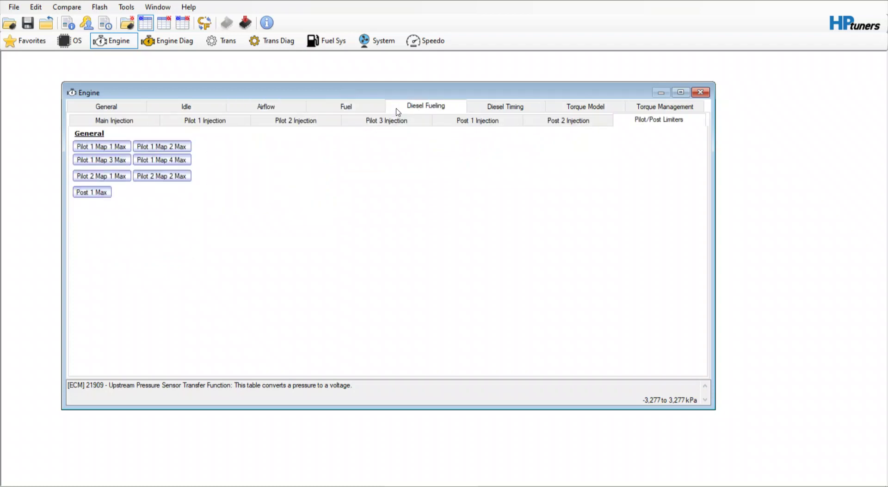
{"action": "left_click", "coordinate": [389, 121]}
{"action": "left_click", "coordinate": [502, 108]}
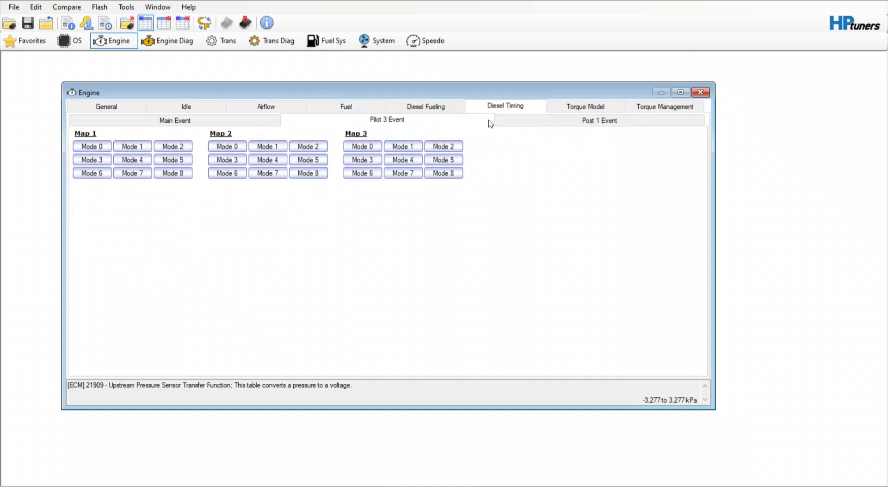
{"action": "left_click", "coordinate": [558, 110]}
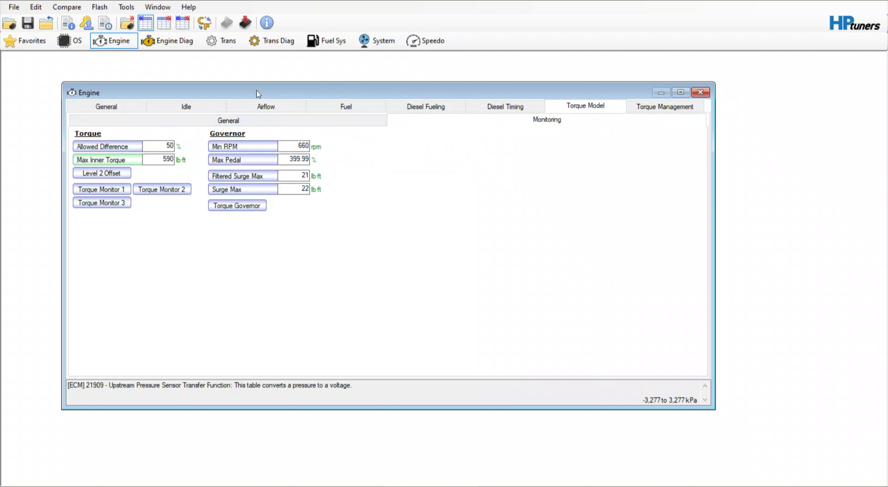
Step: Scroll through the engine trouble code list and view the general engine diagnostic settings
{"action": "left_click", "coordinate": [198, 46]}
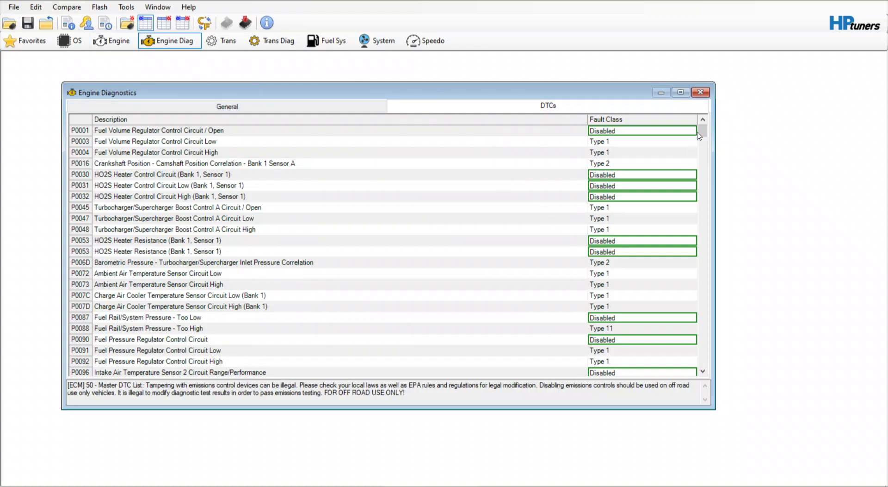
{"action": "left_click_drag", "start_coordinate": [704, 133], "coordinate": [705, 353]}
{"action": "left_click", "coordinate": [292, 107]}
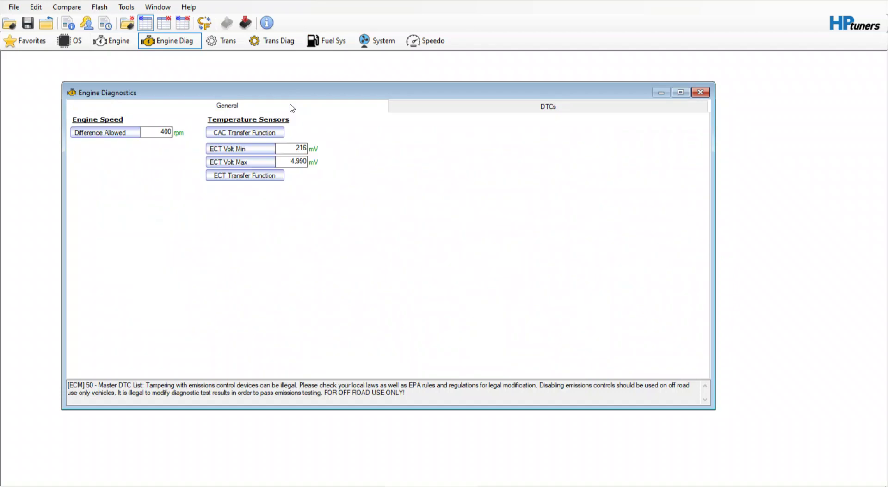
Step: Look over Trans, Trans Diag, Speedo and System, ending on Fuel System pressure settings
{"action": "left_click", "coordinate": [233, 41]}
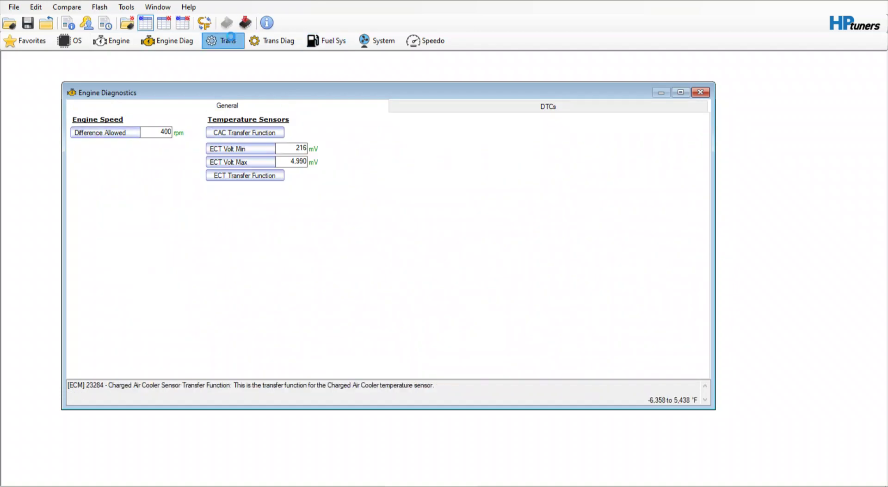
{"action": "left_click", "coordinate": [268, 42]}
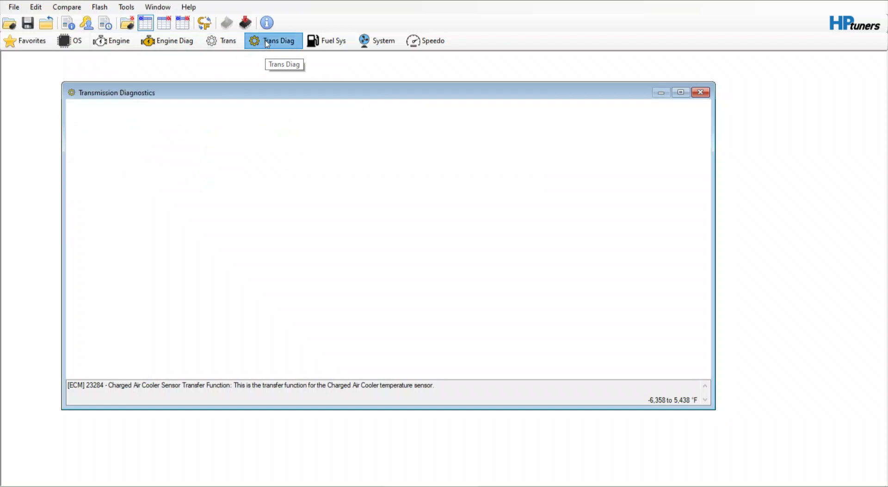
{"action": "left_click", "coordinate": [239, 42]}
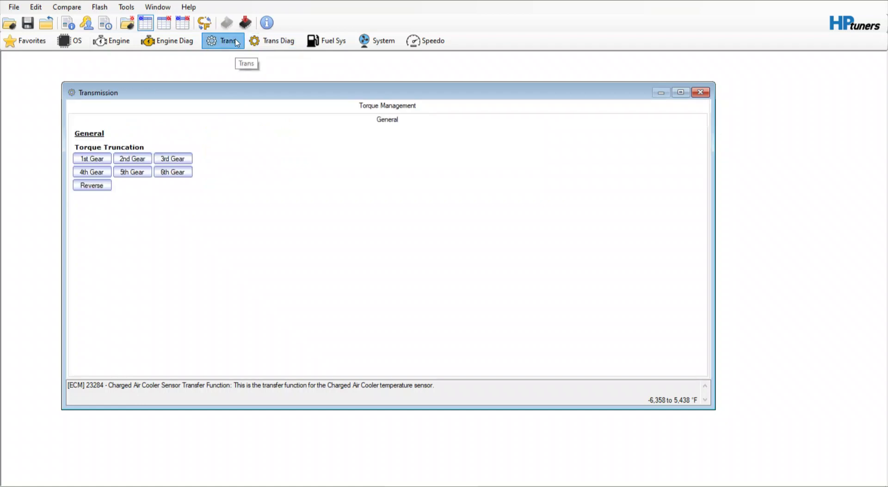
{"action": "left_click", "coordinate": [430, 42]}
{"action": "left_click", "coordinate": [393, 45]}
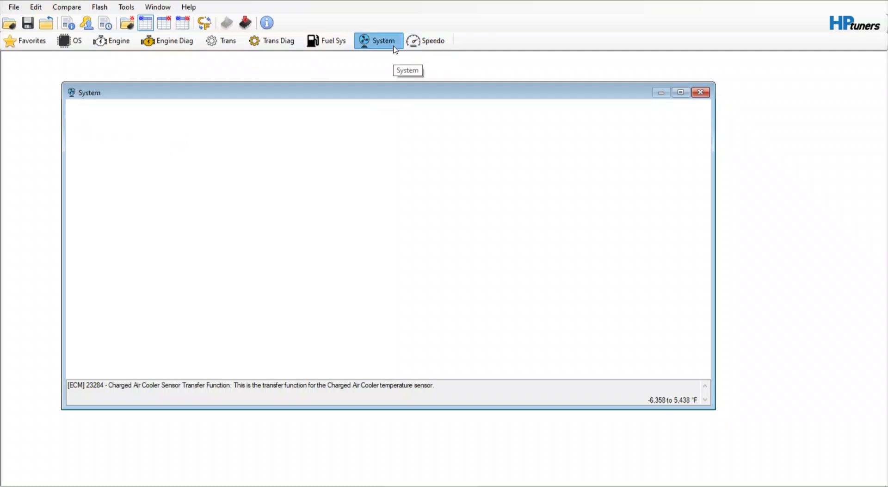
{"action": "left_click", "coordinate": [328, 42]}
Step: Compare the Fuel Rail Pressure Setpoint 3 Mode 1 table against stock, flipping between tune and stock values
{"action": "left_click", "coordinate": [422, 105]}
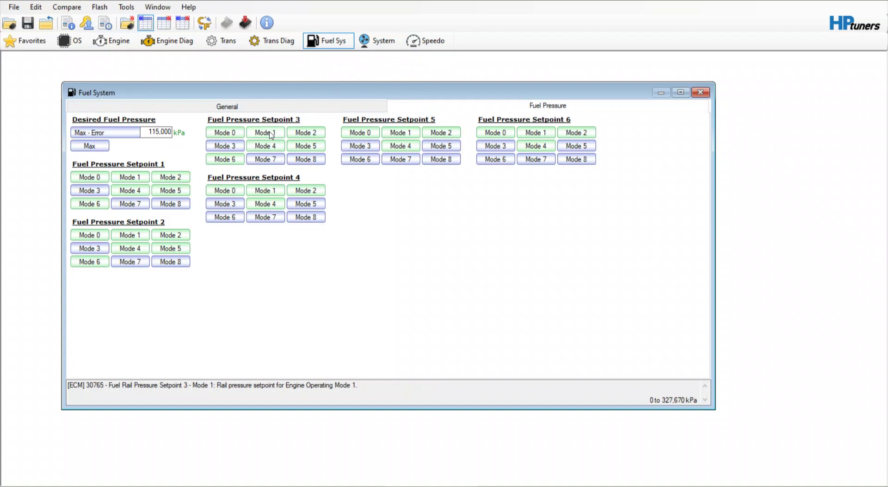
{"action": "left_click", "coordinate": [265, 132]}
{"action": "left_click", "coordinate": [253, 213]}
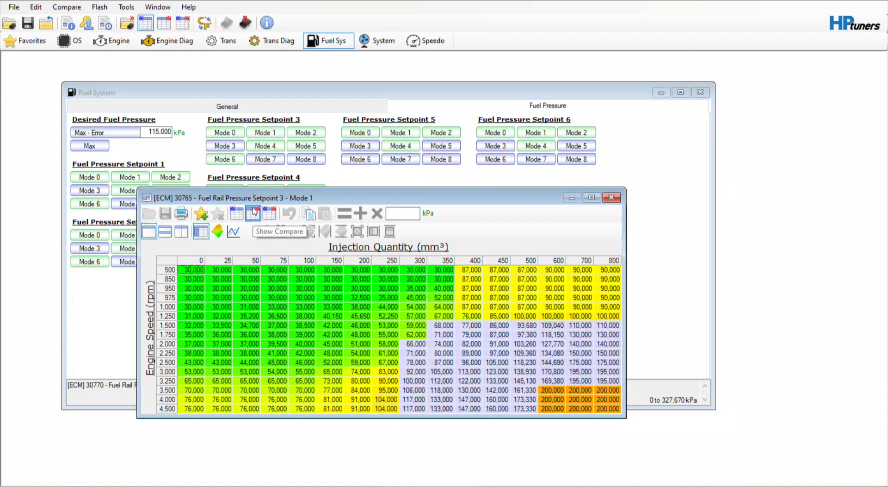
{"action": "left_click", "coordinate": [241, 213]}
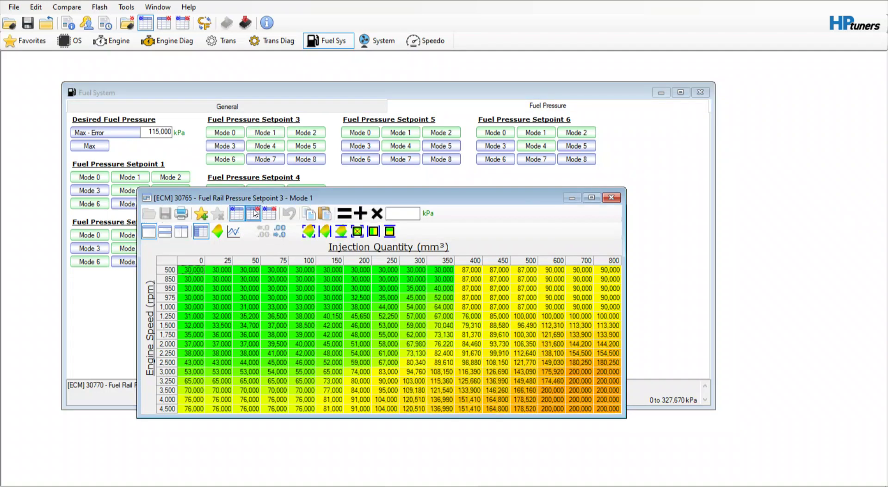
{"action": "left_click", "coordinate": [245, 215]}
{"action": "left_click", "coordinate": [245, 215]}
{"action": "left_click", "coordinate": [611, 197]}
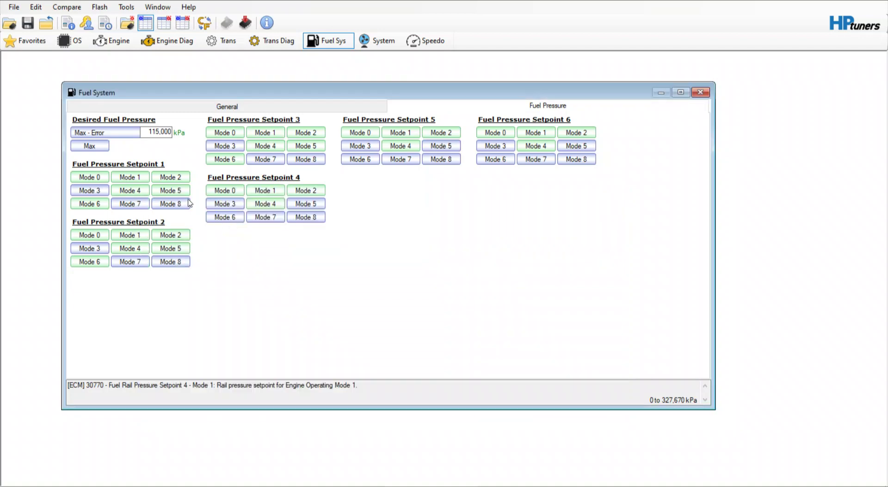
Step: Compare the Fuel Rail Pressure Setpoint 1 Mode 4 and Setpoint 2 Mode 4 tables against stock
{"action": "left_click", "coordinate": [142, 194]}
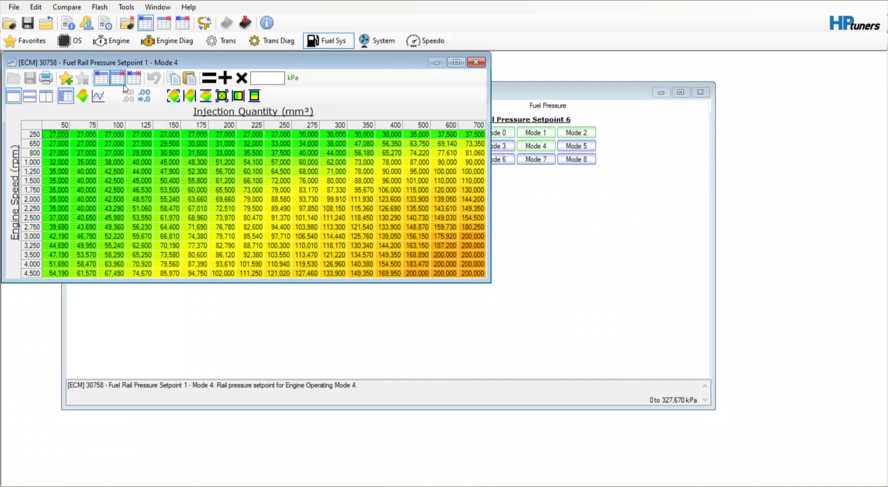
{"action": "left_click", "coordinate": [122, 84]}
{"action": "left_click", "coordinate": [102, 79]}
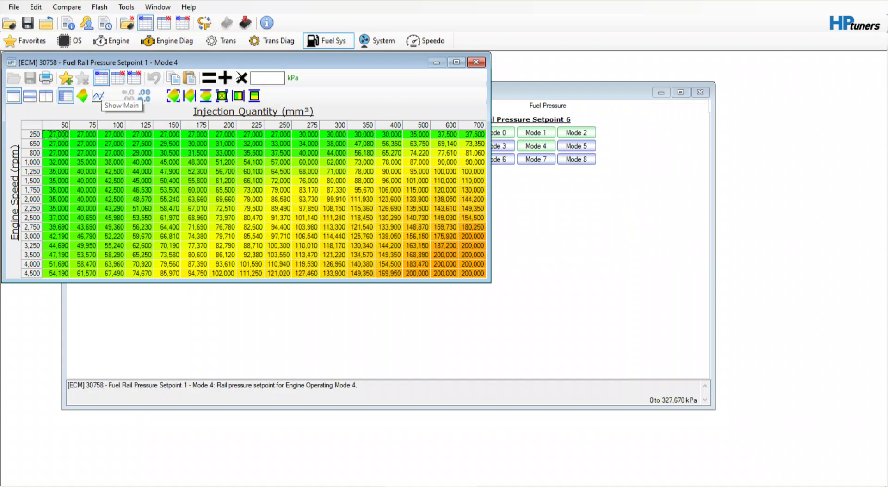
{"action": "left_click", "coordinate": [476, 62]}
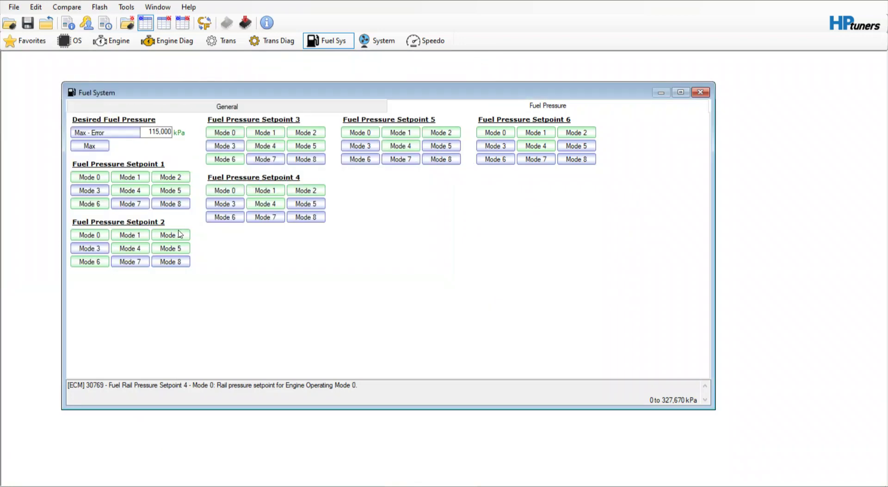
{"action": "left_click", "coordinate": [141, 248]}
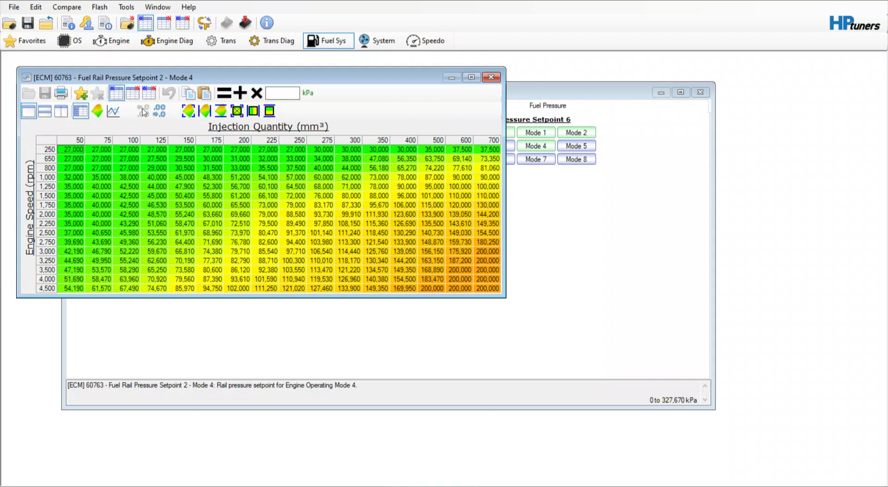
{"action": "left_click", "coordinate": [133, 94]}
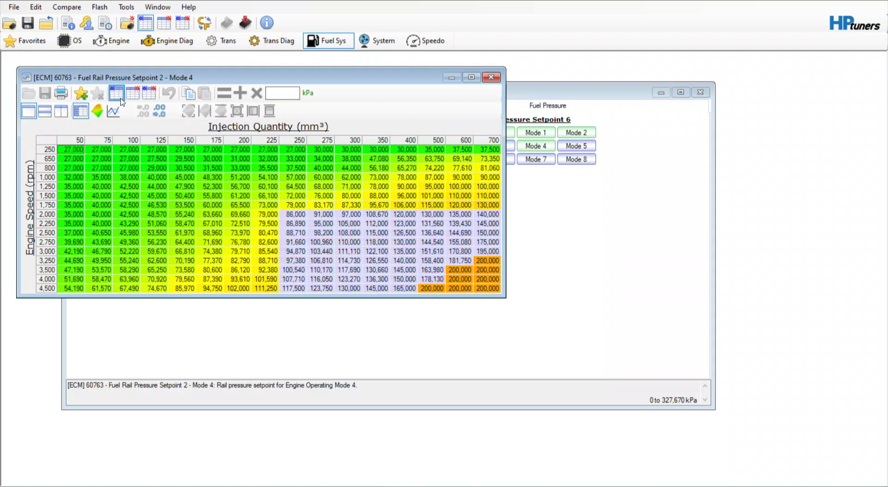
{"action": "left_click", "coordinate": [116, 94]}
{"action": "left_click", "coordinate": [491, 76]}
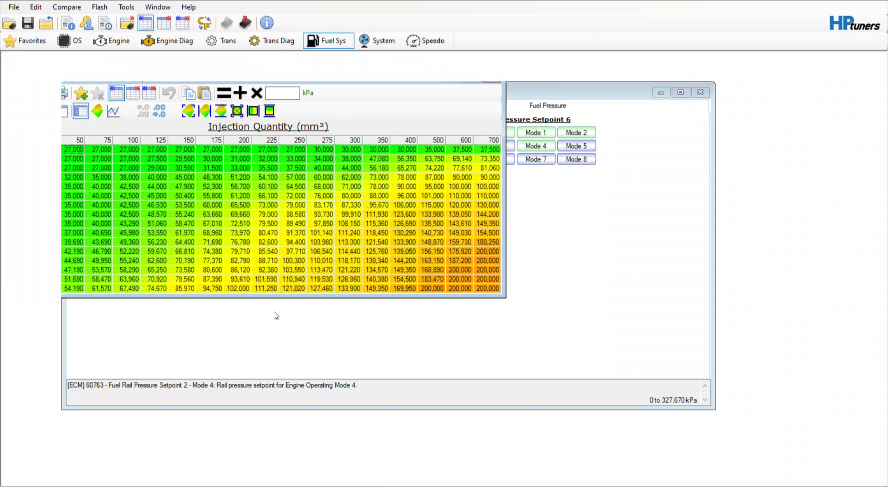
Step: Compare the Fuel Rail Pressure Setpoint 2 Mode 5 and Setpoint 5 Mode 4 tables against stock
{"action": "left_click", "coordinate": [176, 252]}
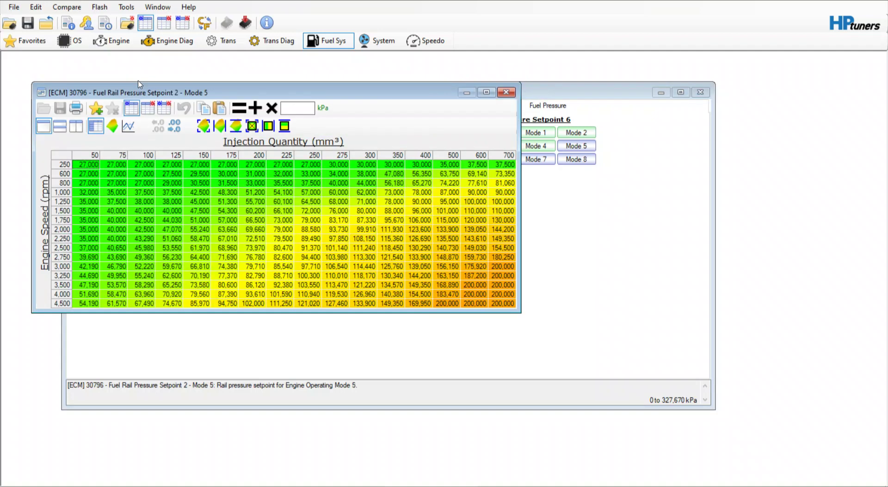
{"action": "left_click", "coordinate": [148, 108]}
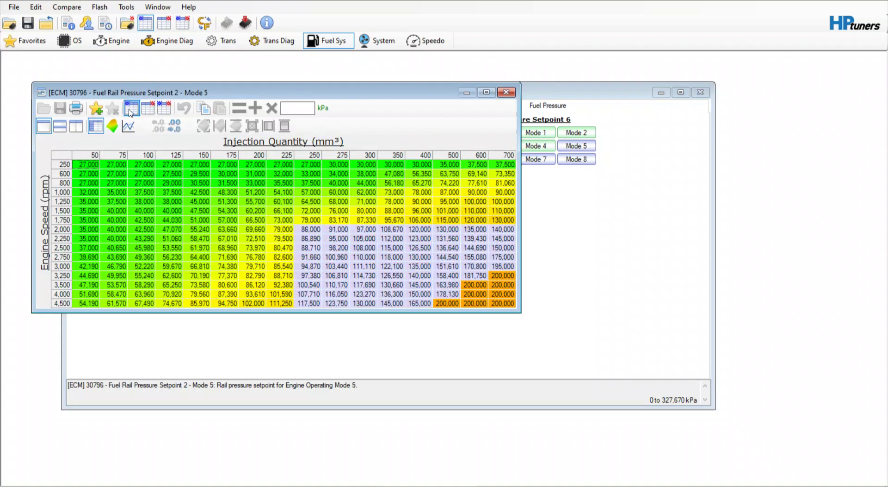
{"action": "left_click", "coordinate": [131, 108]}
{"action": "left_click", "coordinate": [507, 92]}
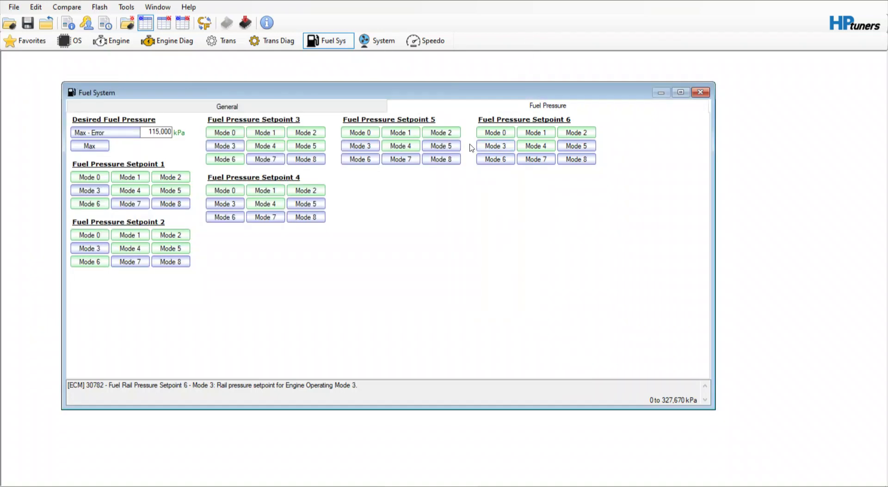
{"action": "left_click", "coordinate": [401, 146]}
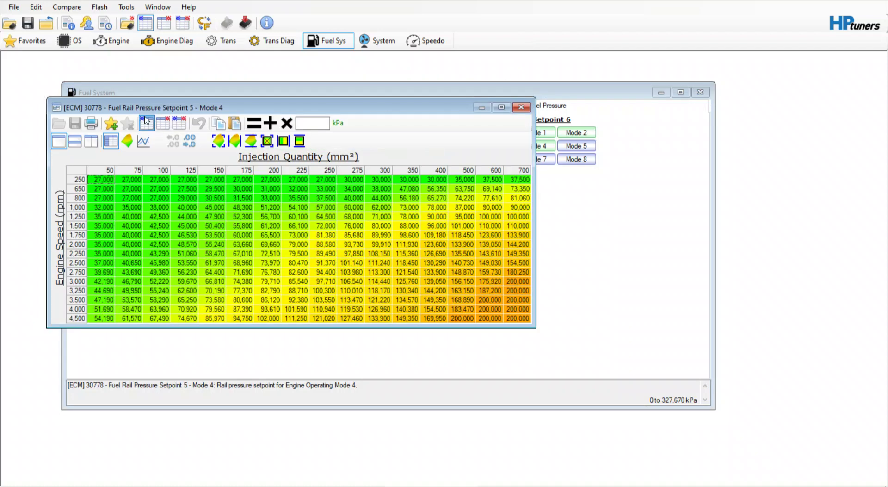
{"action": "left_click", "coordinate": [163, 122]}
{"action": "left_click", "coordinate": [147, 122]}
{"action": "left_click", "coordinate": [521, 108]}
Step: Compare the Fuel Rail Pressure Setpoint 6 Mode 4 and Setpoint 4 Mode 1 tables against stock
{"action": "left_click", "coordinate": [537, 146]}
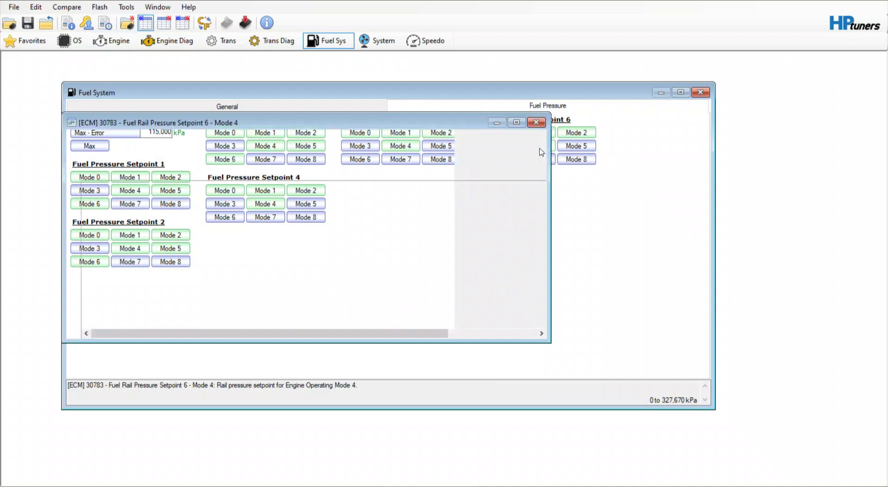
{"action": "left_click", "coordinate": [165, 140]}
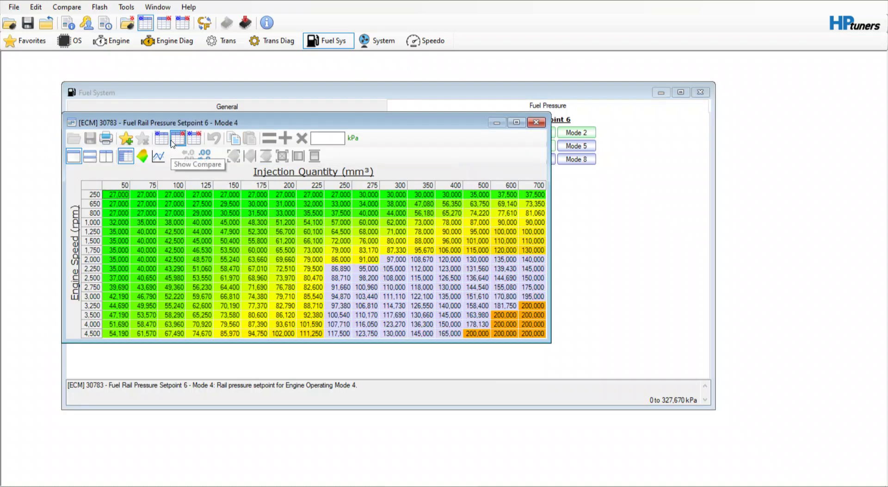
{"action": "left_click", "coordinate": [167, 141]}
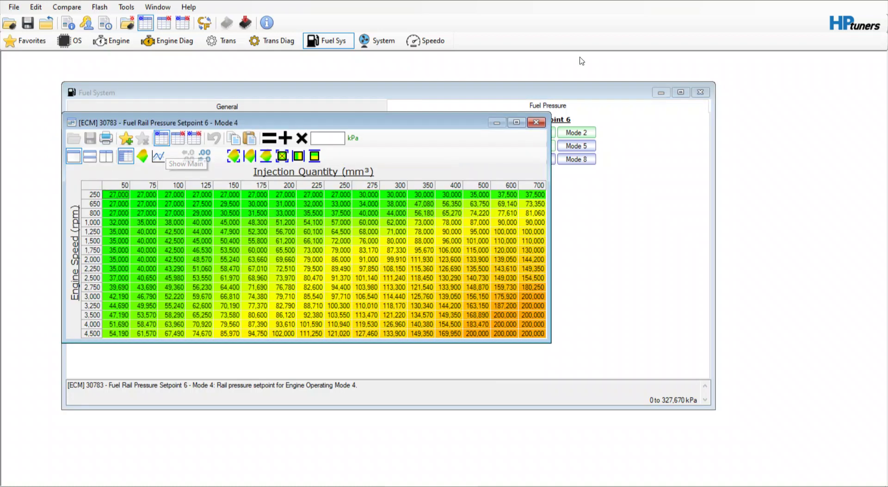
{"action": "left_click", "coordinate": [536, 122]}
{"action": "left_click", "coordinate": [264, 190]}
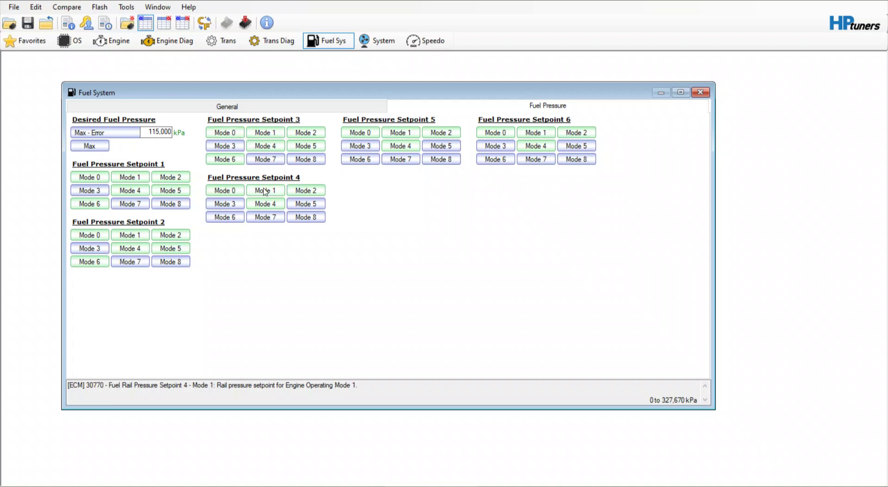
{"action": "left_click", "coordinate": [193, 153]}
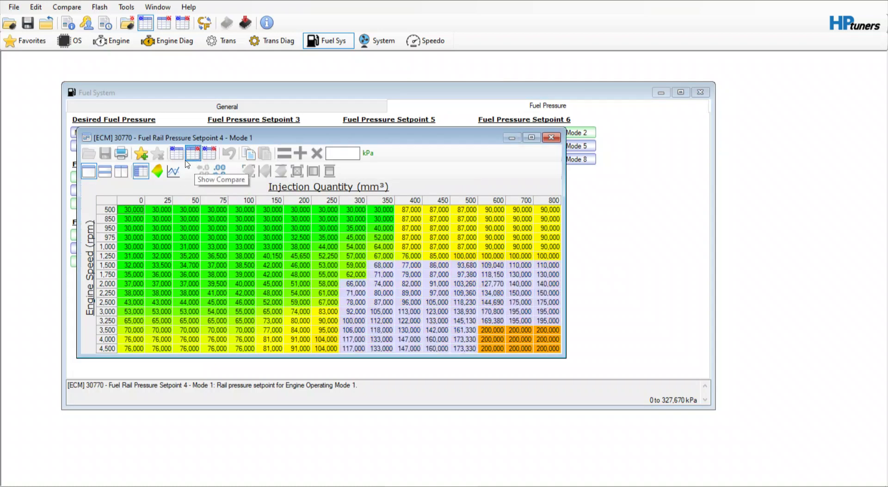
{"action": "left_click", "coordinate": [177, 153]}
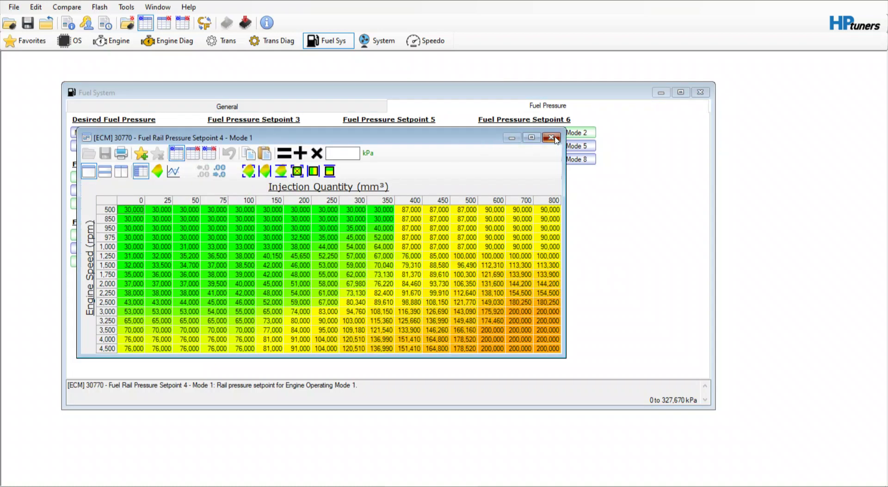
{"action": "key", "text": "Escape"}
Step: Glance at the general fuel system settings, then review the Fuel Rail Pressure Max Setpoint table
{"action": "left_click", "coordinate": [297, 104]}
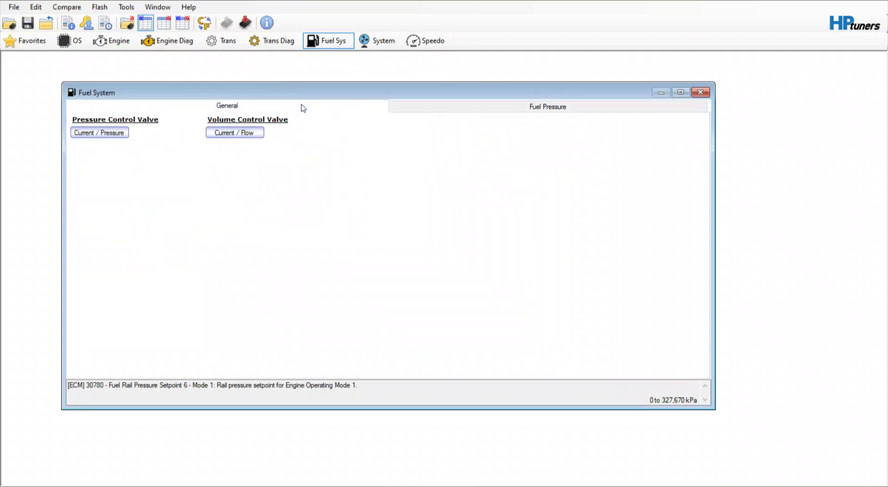
{"action": "left_click", "coordinate": [460, 109]}
{"action": "left_click", "coordinate": [89, 146]}
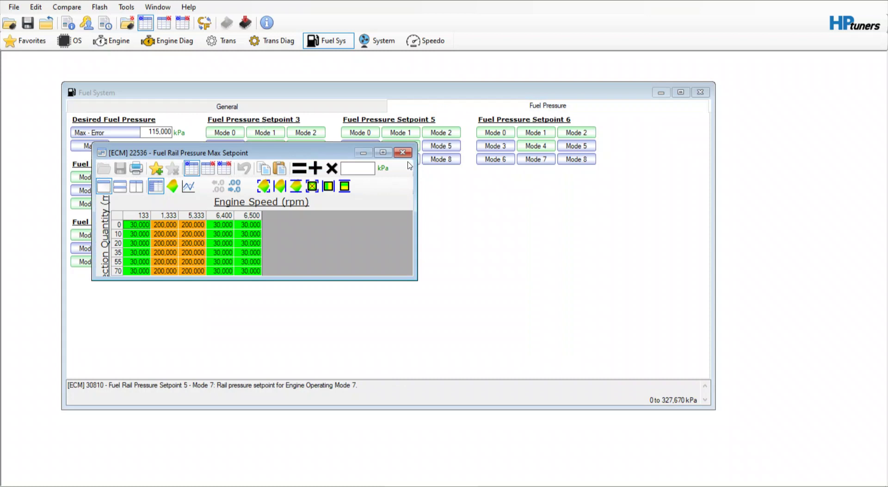
{"action": "left_click", "coordinate": [402, 152]}
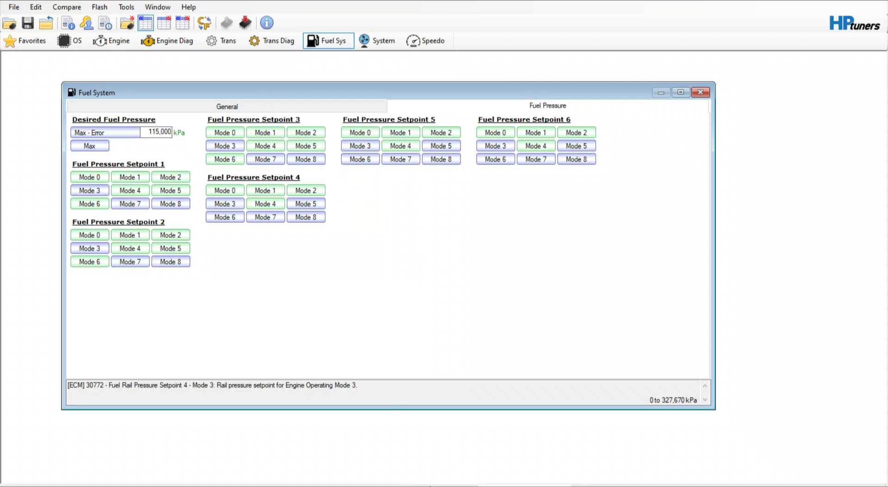
Step: Review the engine's RPM limits, diesel fueling, pilot 1 injection, torque model and torque management settings
{"action": "left_click", "coordinate": [111, 41]}
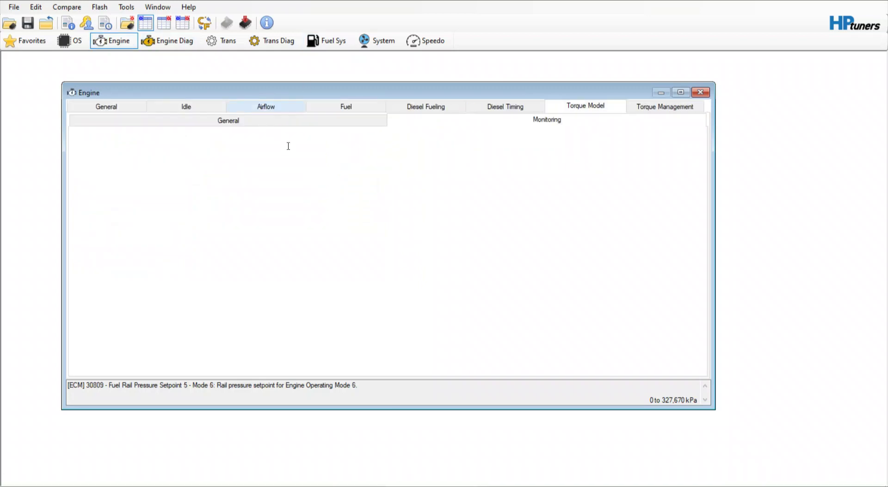
{"action": "left_click", "coordinate": [353, 107]}
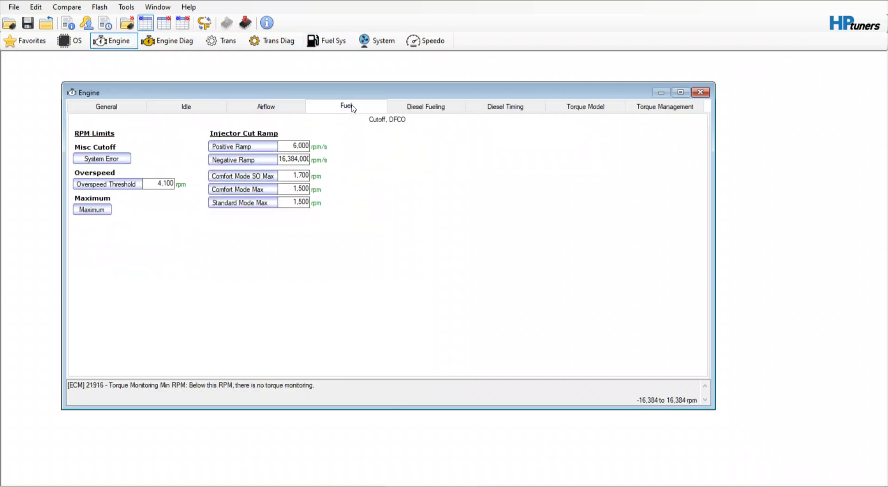
{"action": "left_click", "coordinate": [403, 108]}
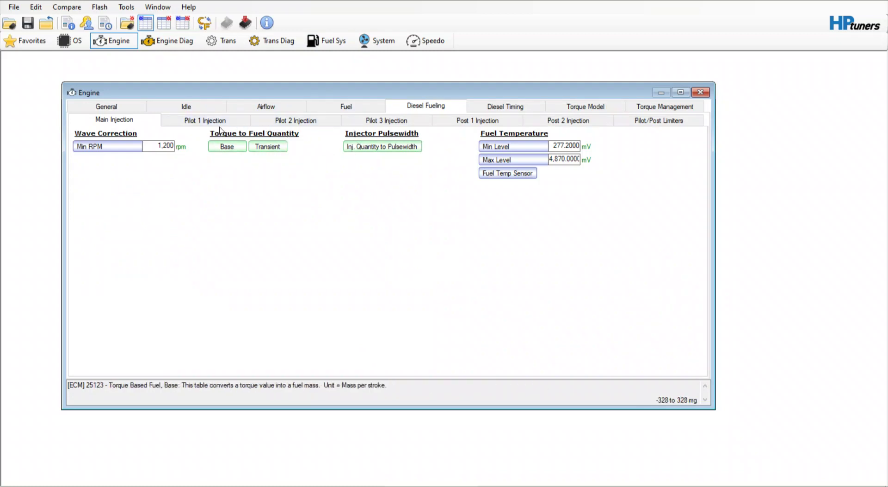
{"action": "left_click", "coordinate": [205, 120]}
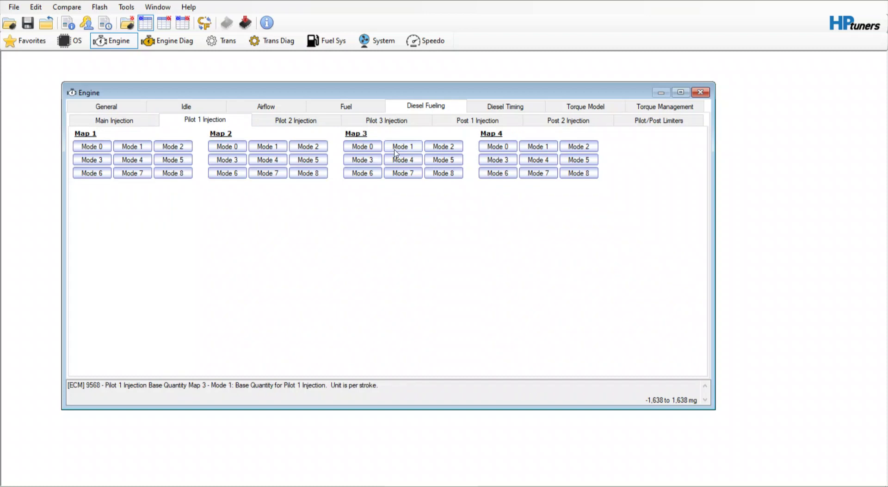
{"action": "left_click", "coordinate": [608, 107]}
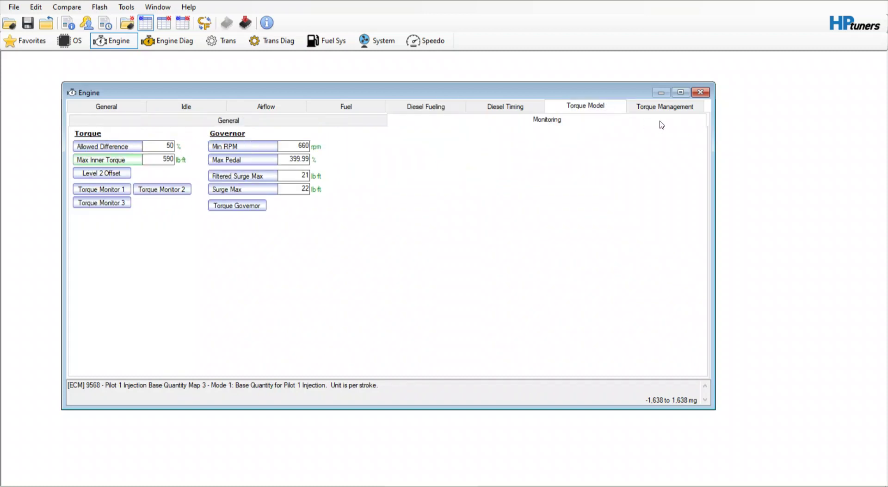
{"action": "left_click", "coordinate": [657, 108]}
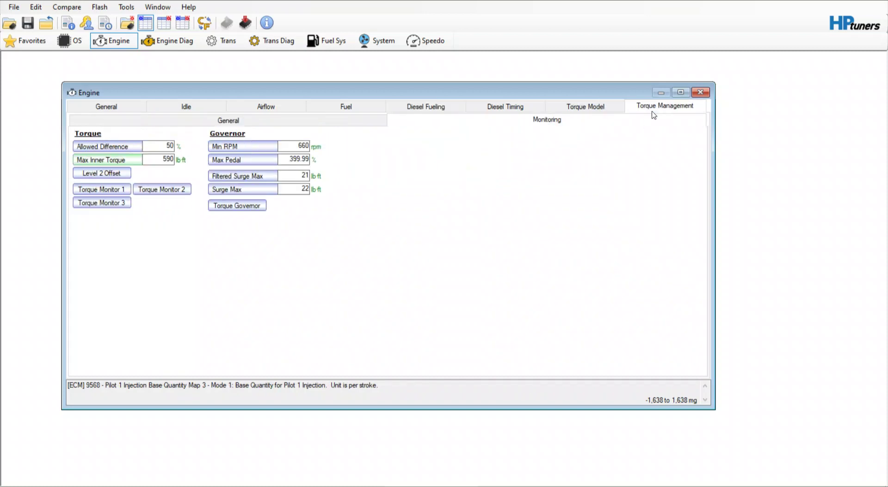
Step: Inspect the Boost Pressure Control Mode 3 and Boost Pressure Base Setpoint Mode 1 tables
{"action": "left_click", "coordinate": [528, 119]}
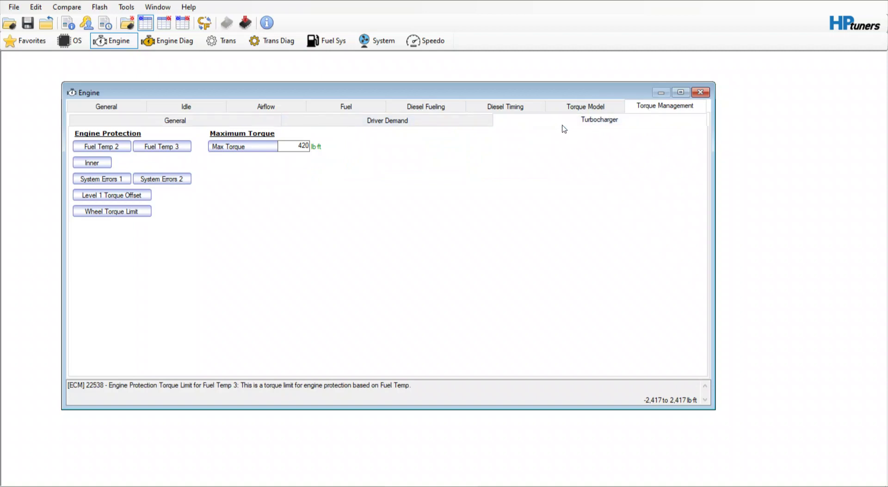
{"action": "left_click", "coordinate": [126, 177]}
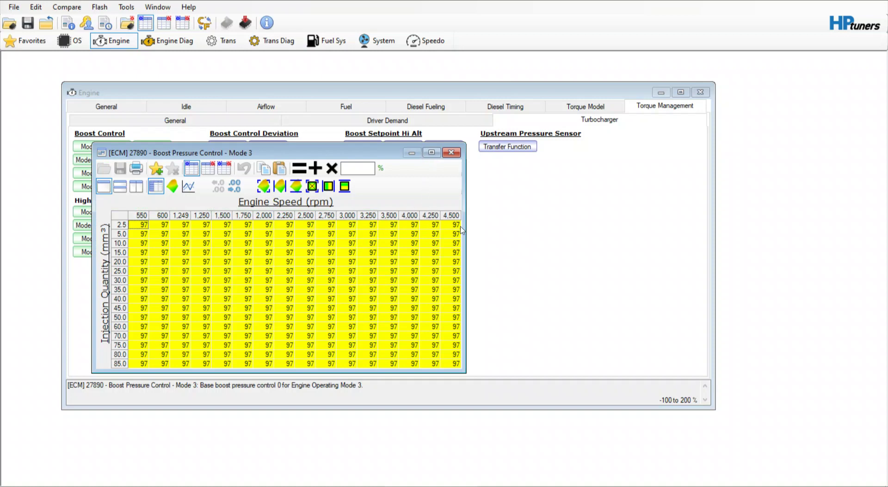
{"action": "left_click", "coordinate": [451, 152]}
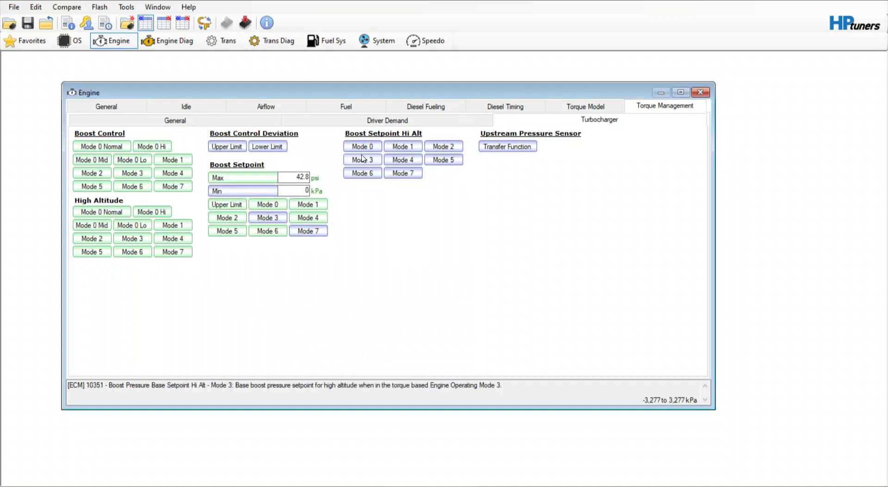
{"action": "left_click", "coordinate": [304, 204]}
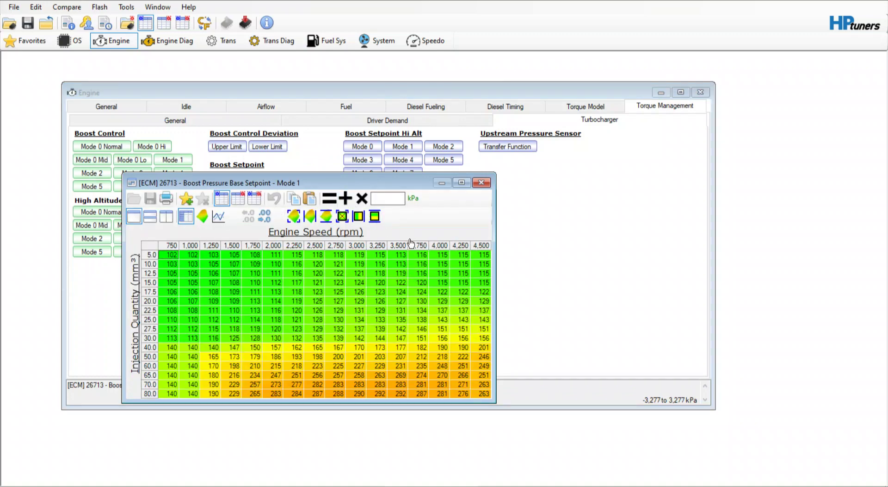
{"action": "left_click", "coordinate": [481, 182]}
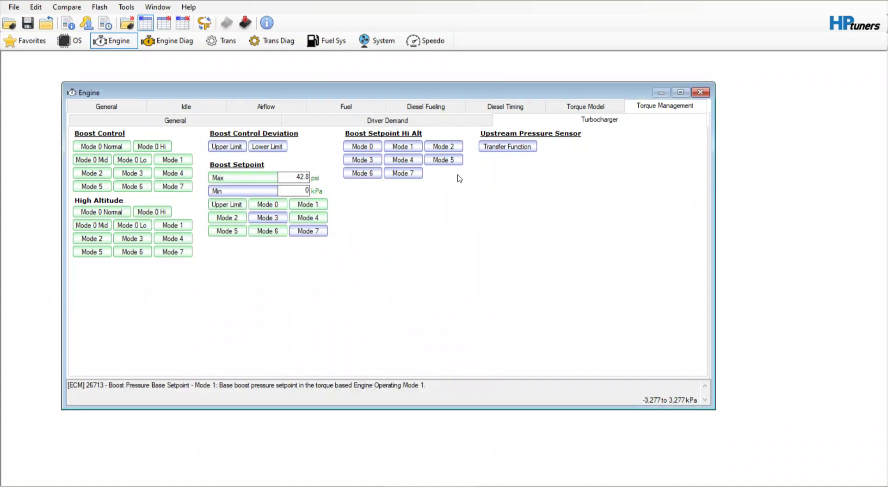
Step: Pass the Idle page to show the General engine settings with 3.0 L engine size, then bring up Screenbits
{"action": "left_click", "coordinate": [185, 107]}
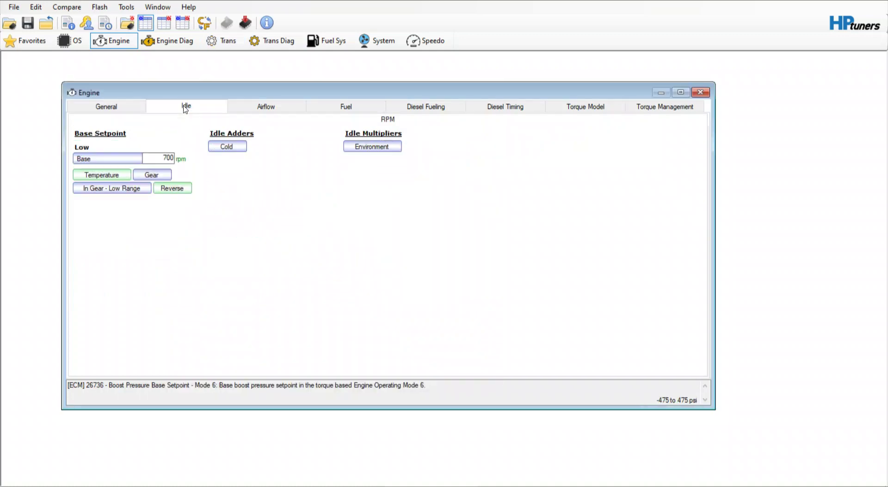
{"action": "left_click", "coordinate": [128, 108]}
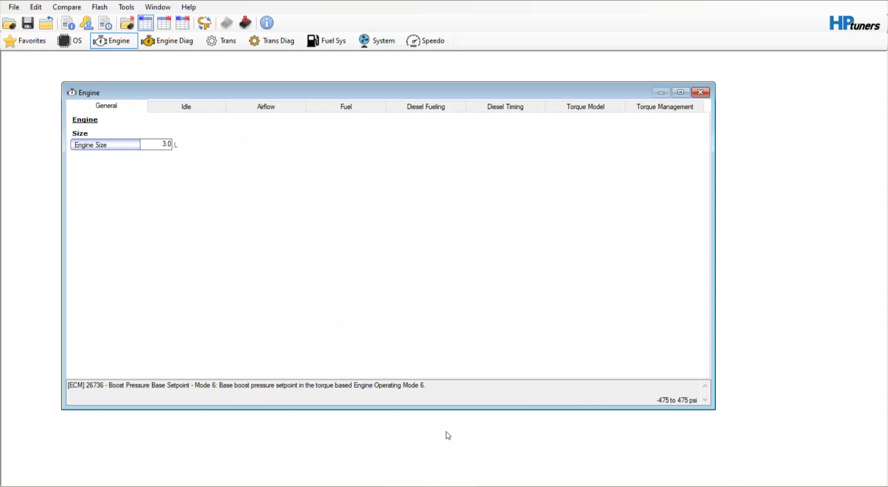
{"action": "mouse_move", "coordinate": [505, 477]}
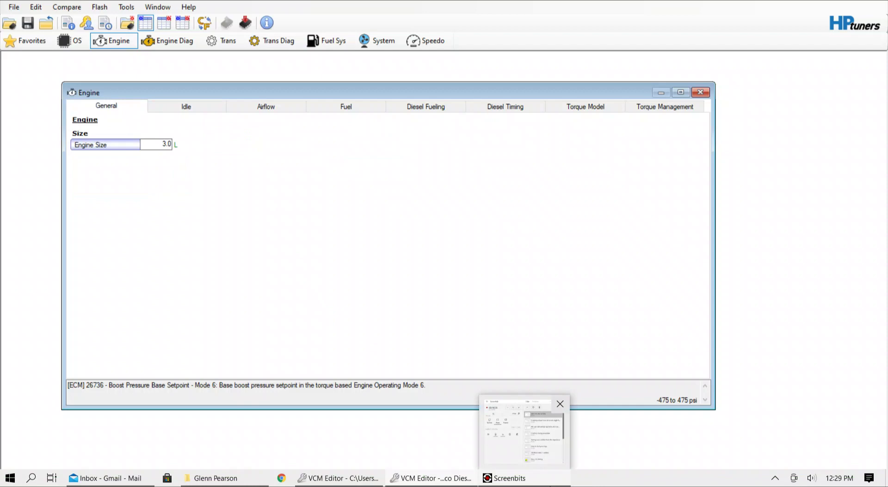
{"action": "left_click", "coordinate": [523, 430]}
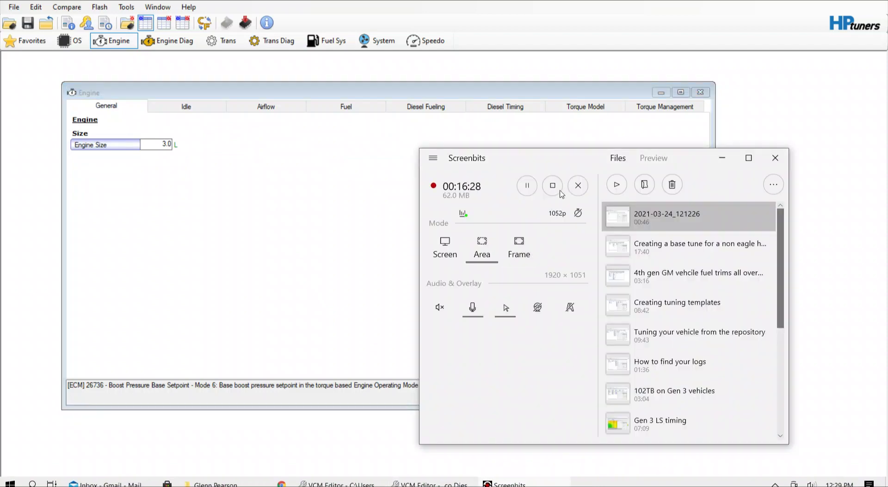